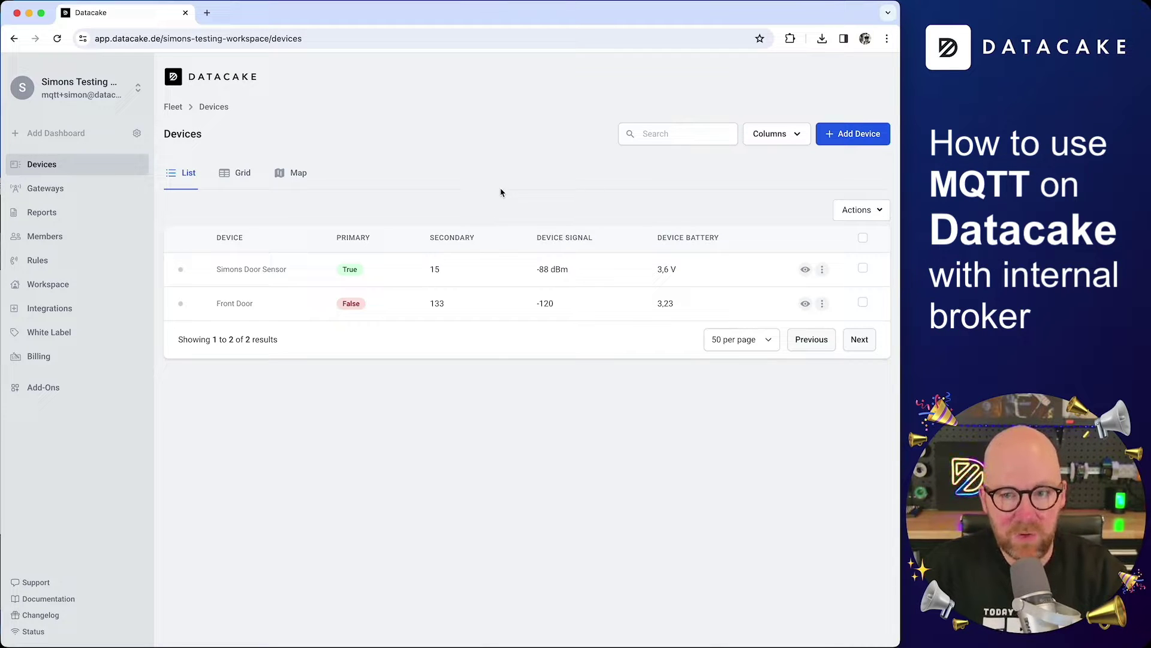
Step: Start a new API device and create a new product with the pasted name
click(854, 137)
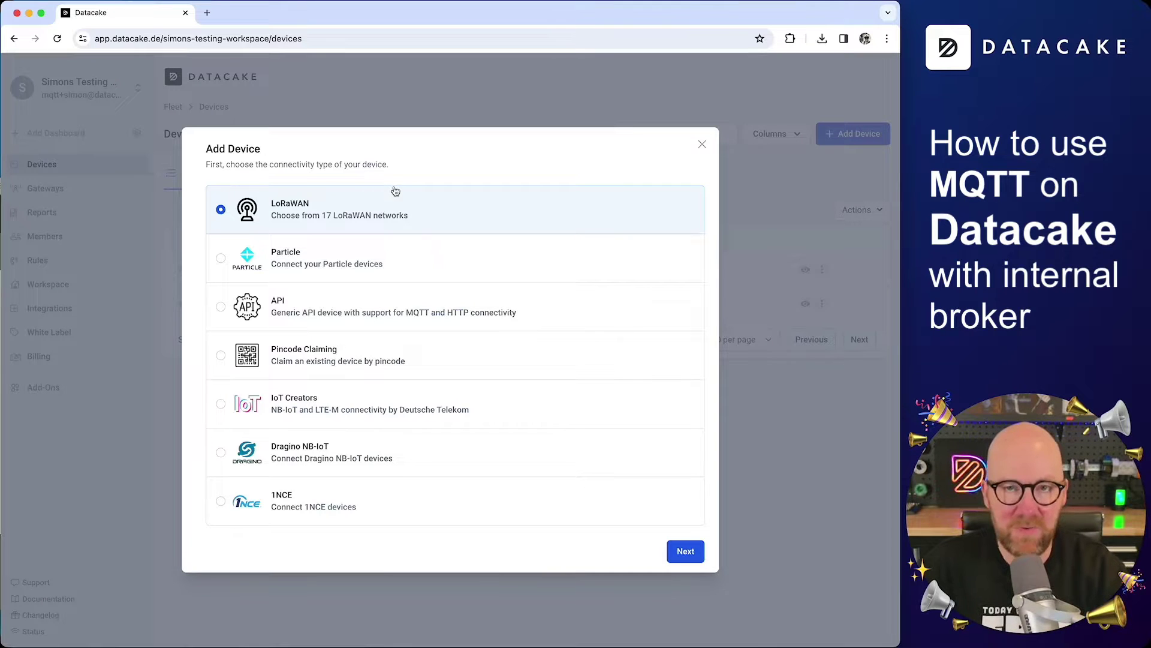
click(293, 317)
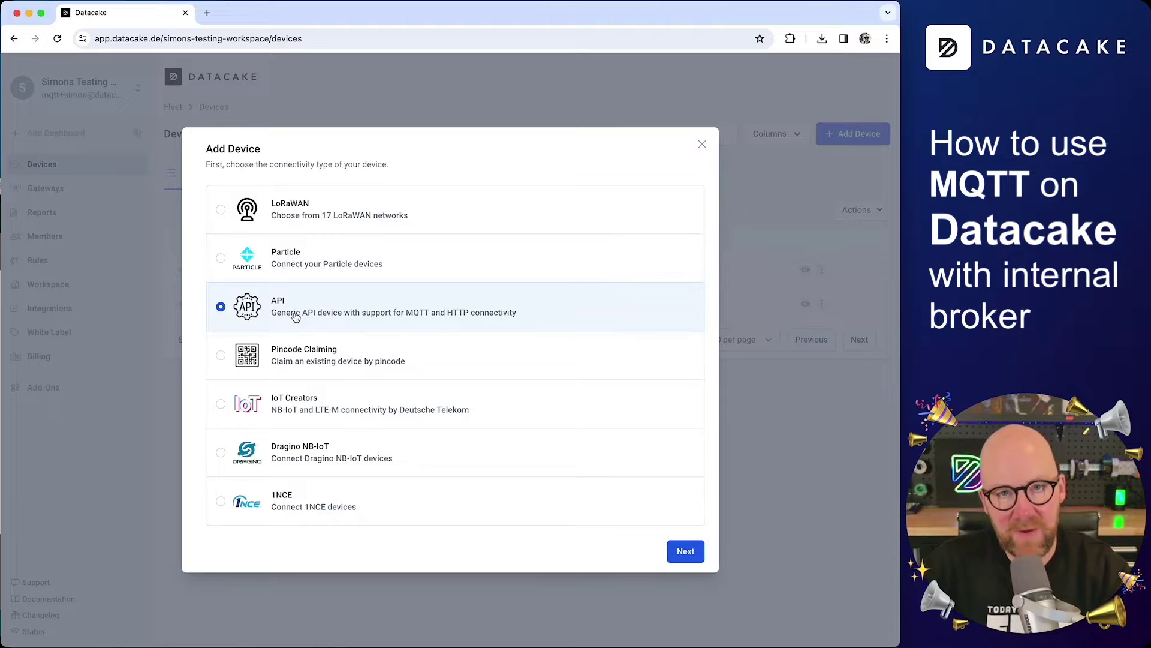
click(688, 553)
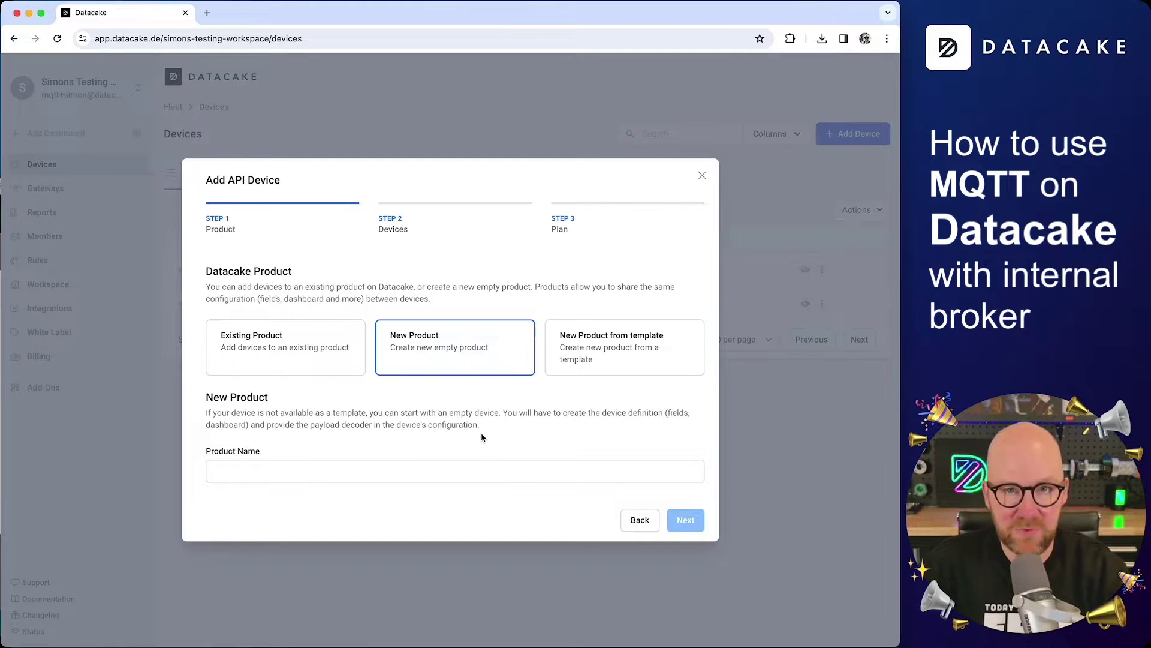
click(275, 475)
text(Simons MQTT Device)
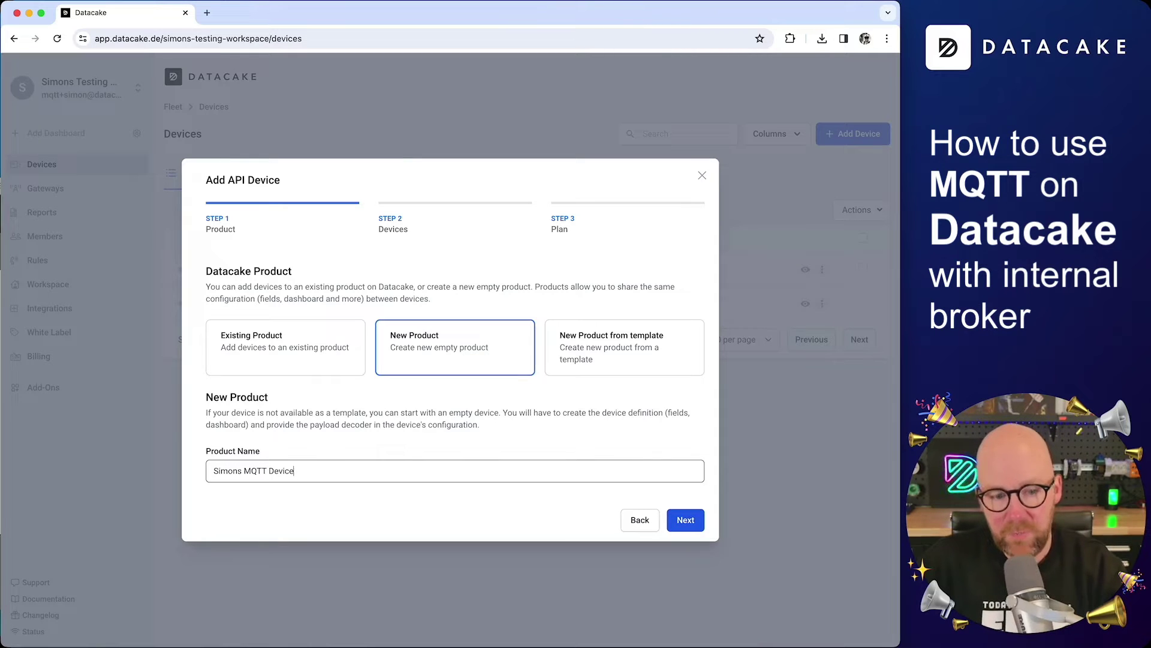
click(687, 521)
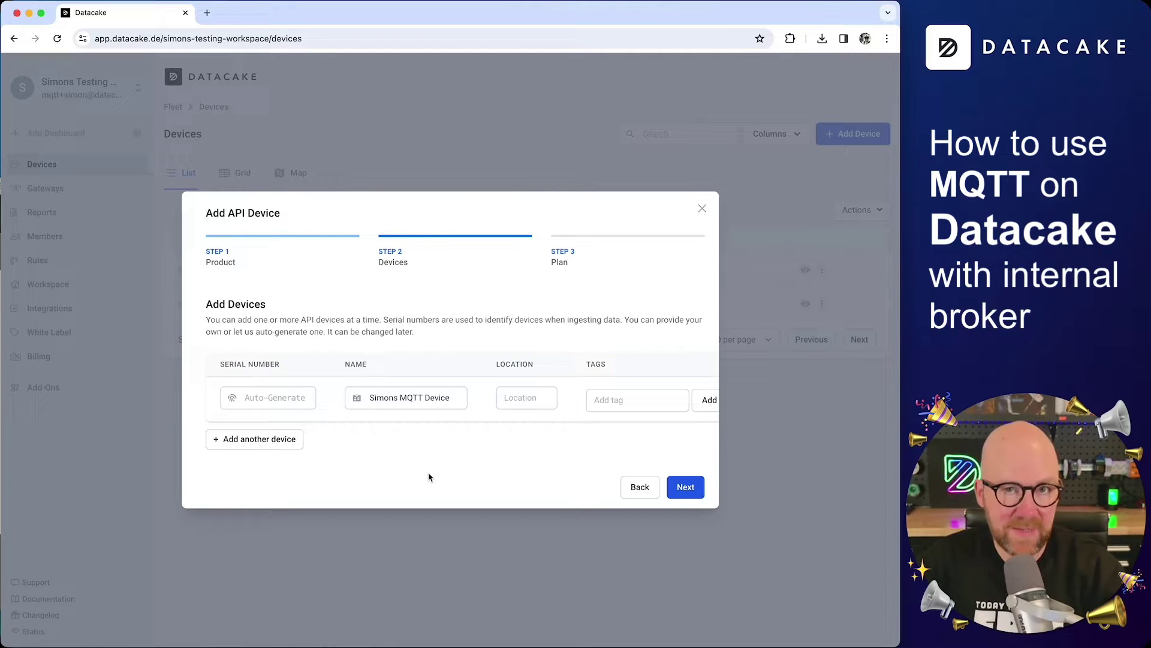
Step: Add a second device row and name the two devices with suffixes 1 and 2
click(279, 447)
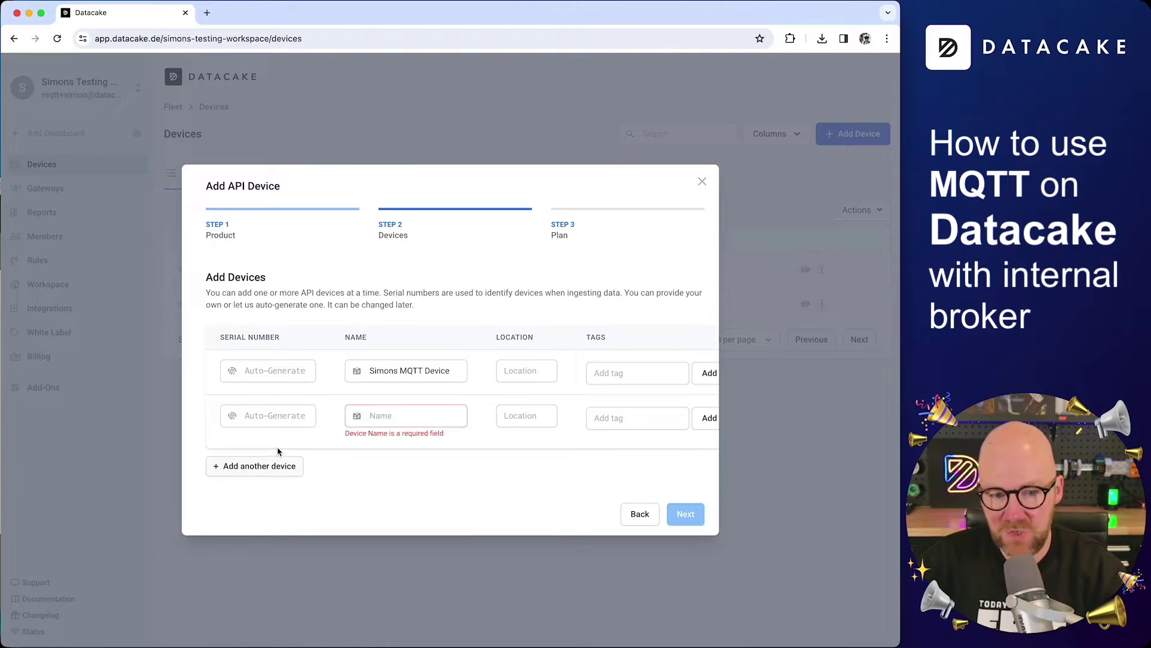
click(428, 370)
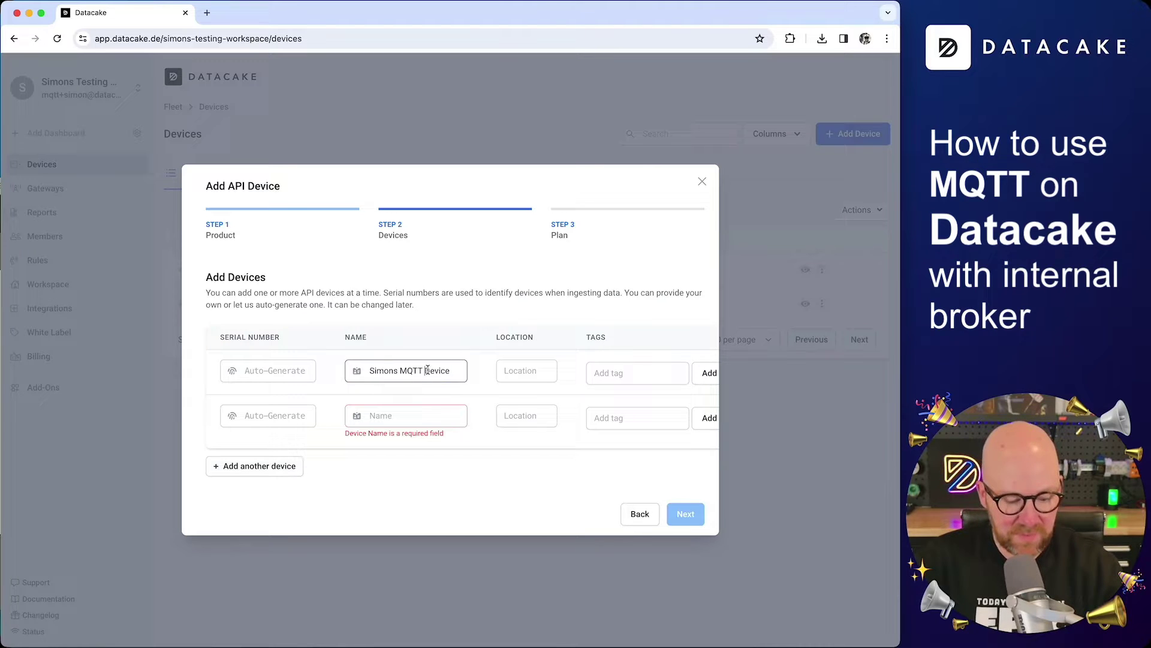
key(ctrl+a)
key(ctrl+c)
click(422, 416)
key(ctrl+v)
text(2)
click(462, 375)
text(1)
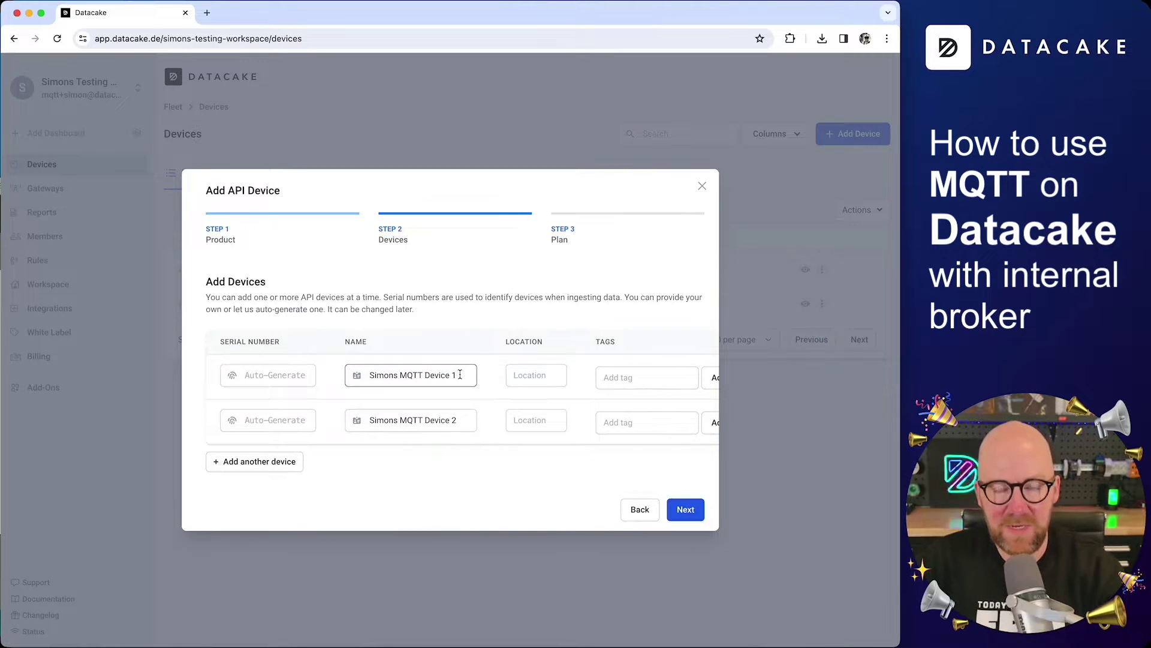
Step: Choose the Free plan and add the 2 devices
click(685, 510)
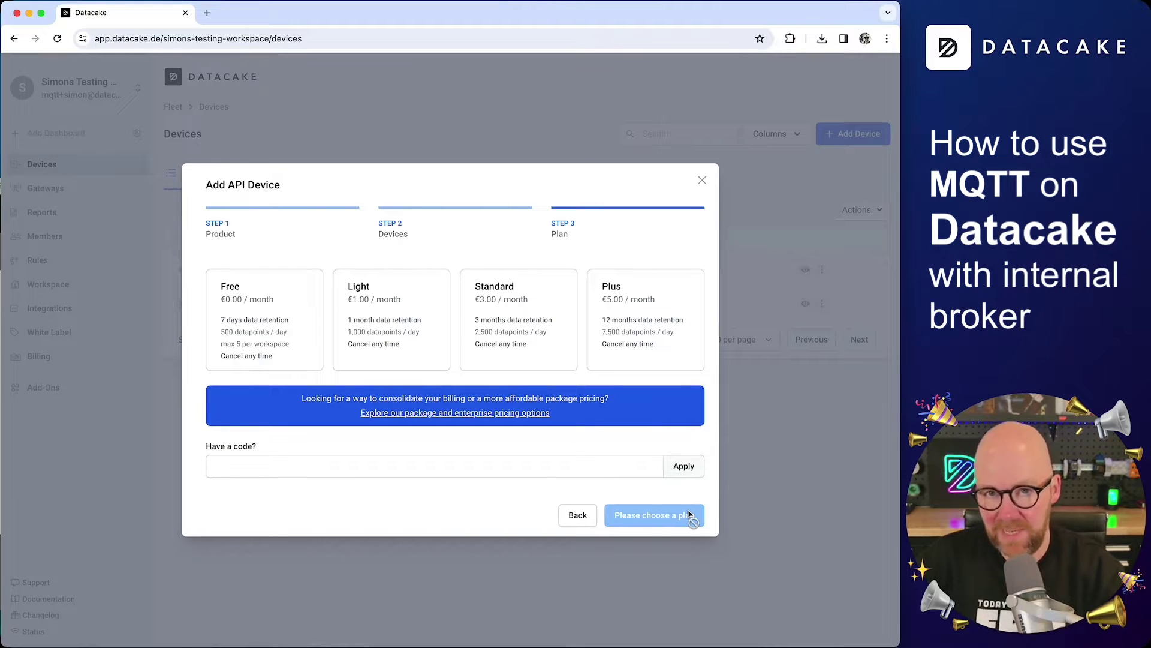
click(303, 356)
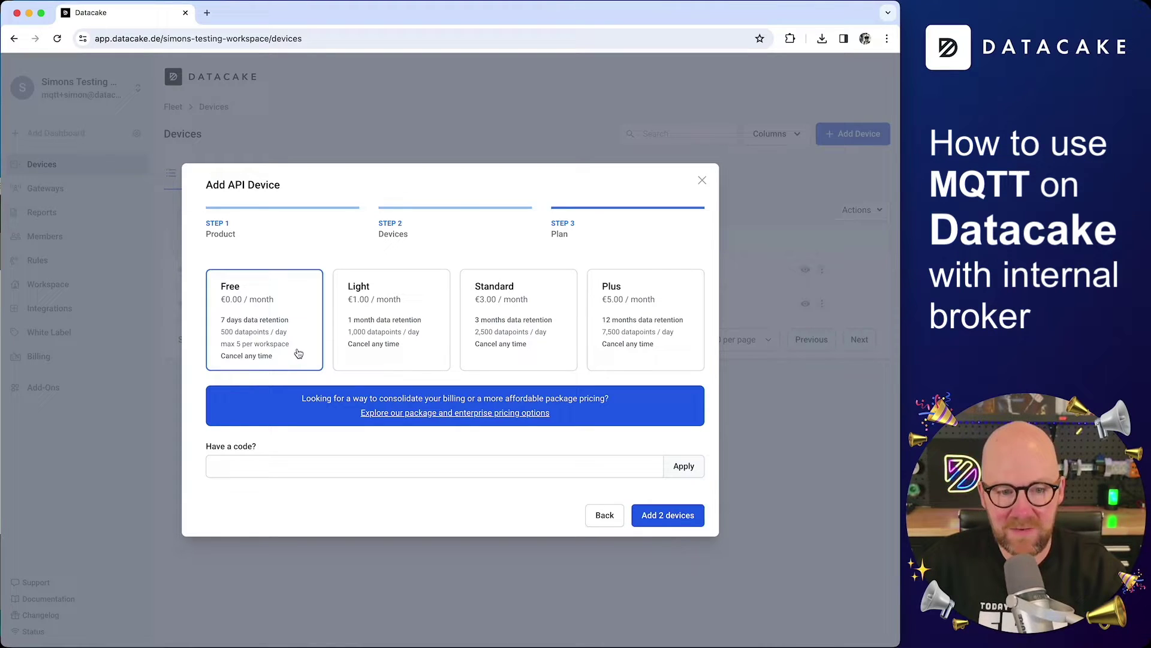
click(681, 520)
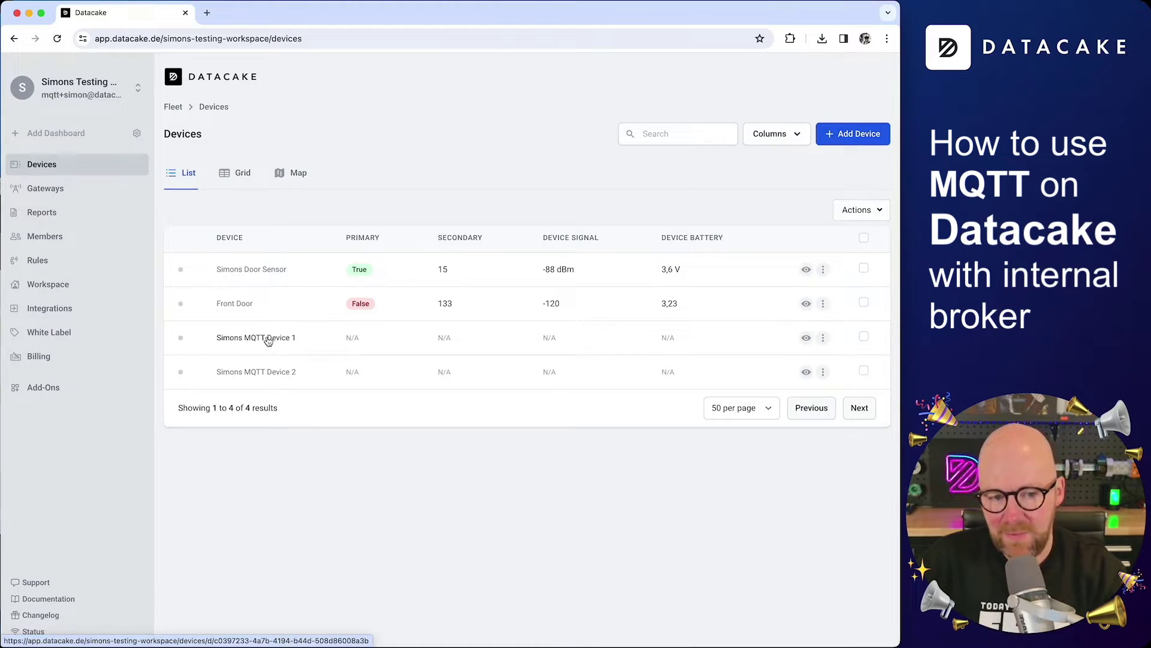
Step: Open the first MQTT device's Configuration tab and scroll down to its empty Fields list
click(268, 343)
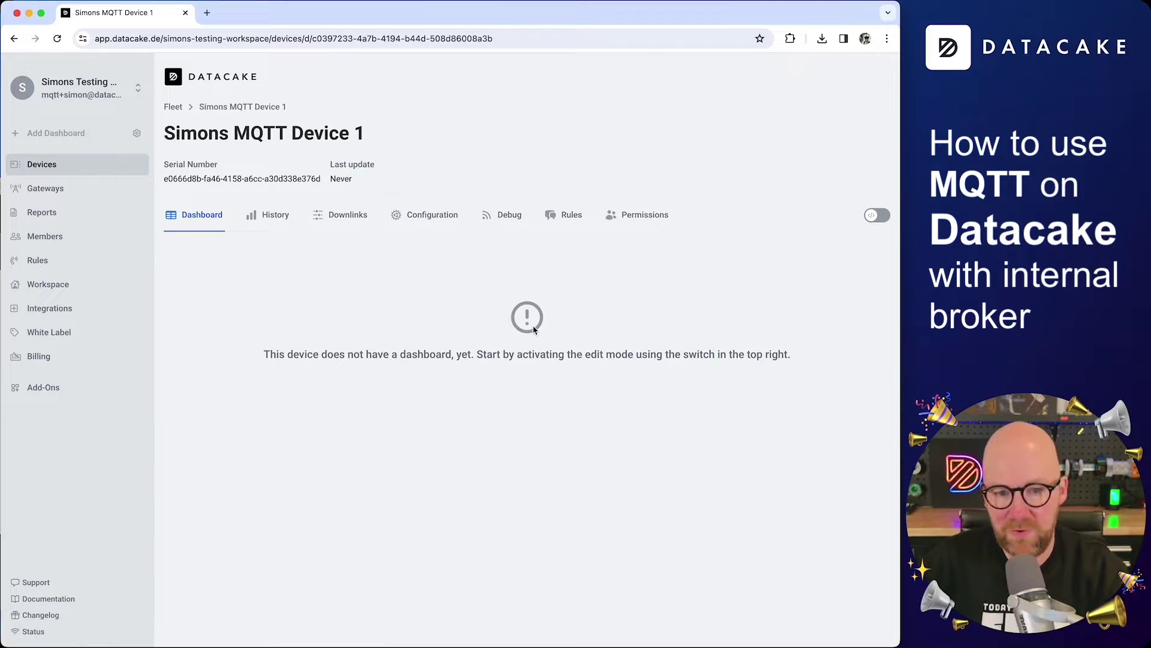
click(432, 216)
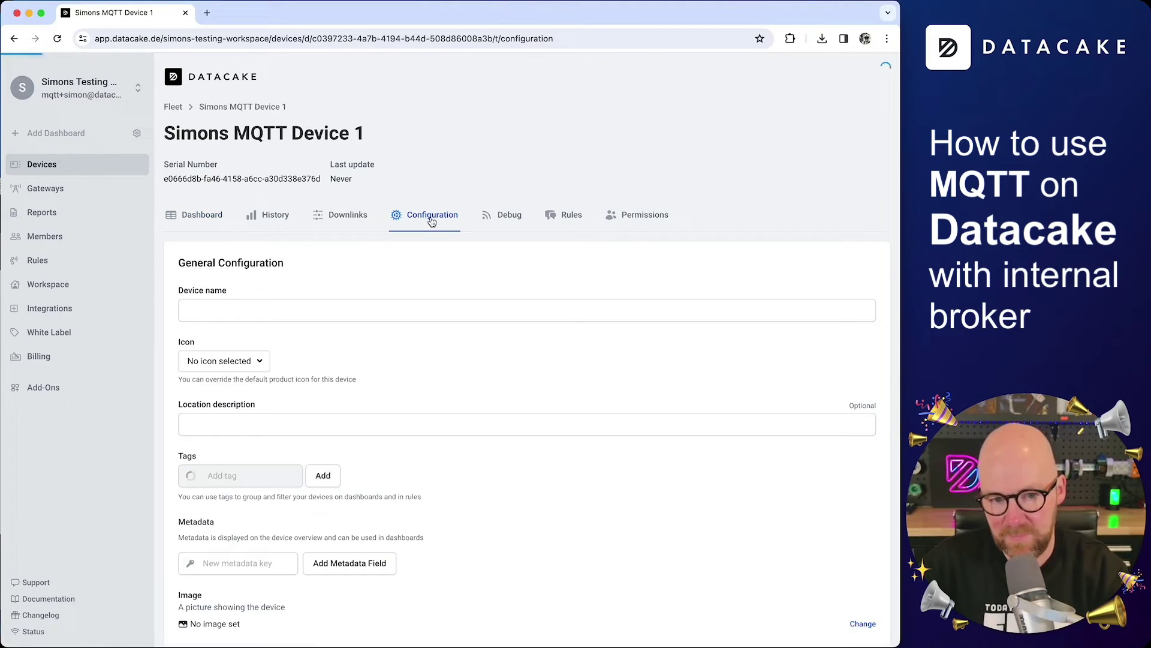
scroll(181, 300, down, 10)
scroll(181, 303, down, 15)
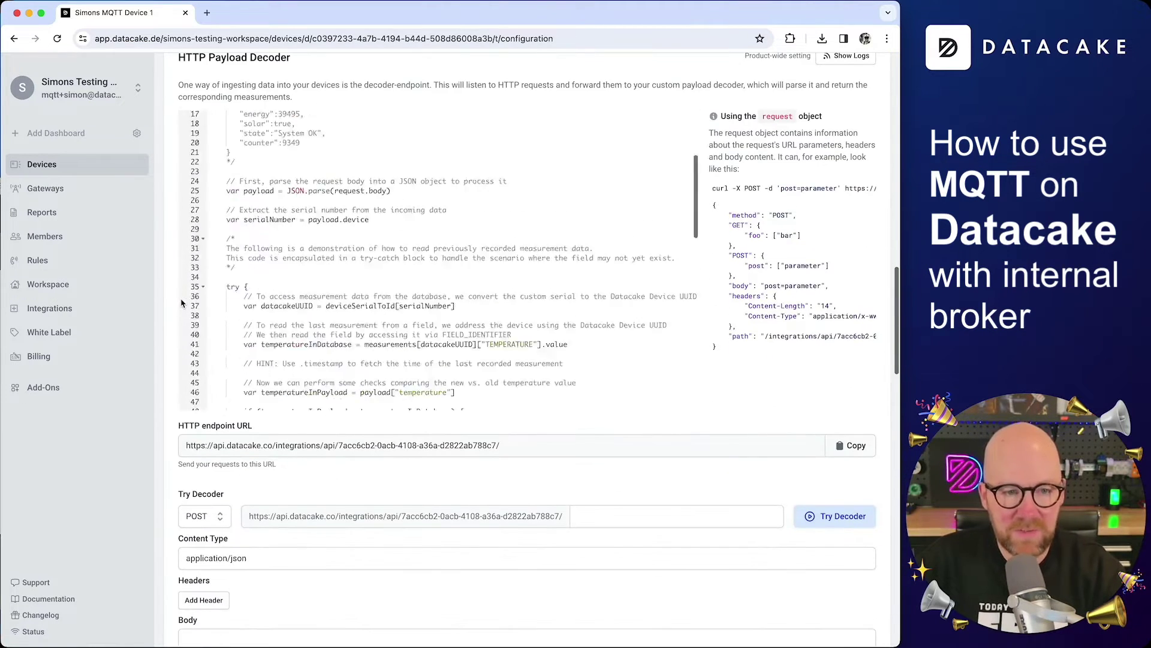
scroll(183, 323, down, 6)
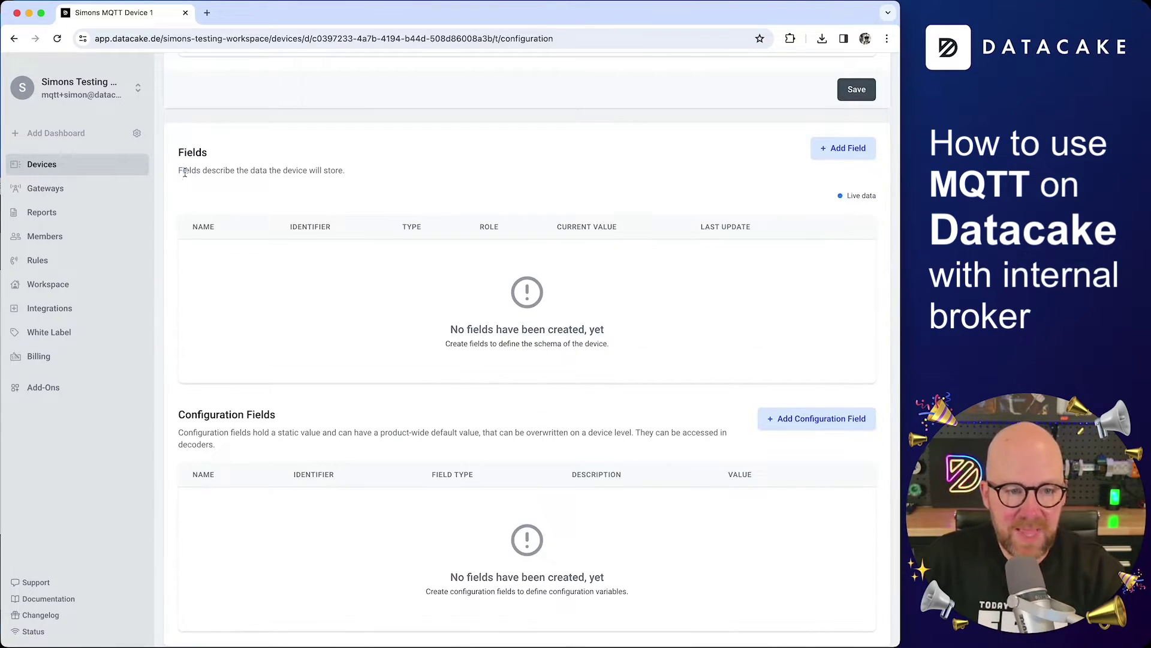
drag(179, 173, 368, 173)
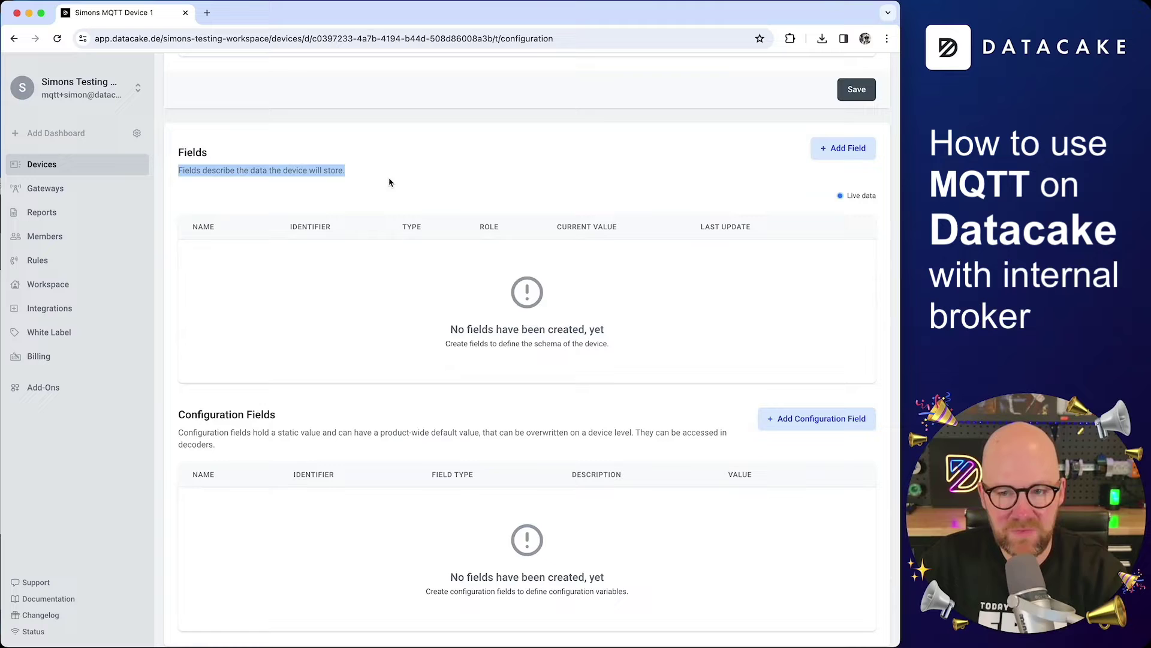
click(655, 191)
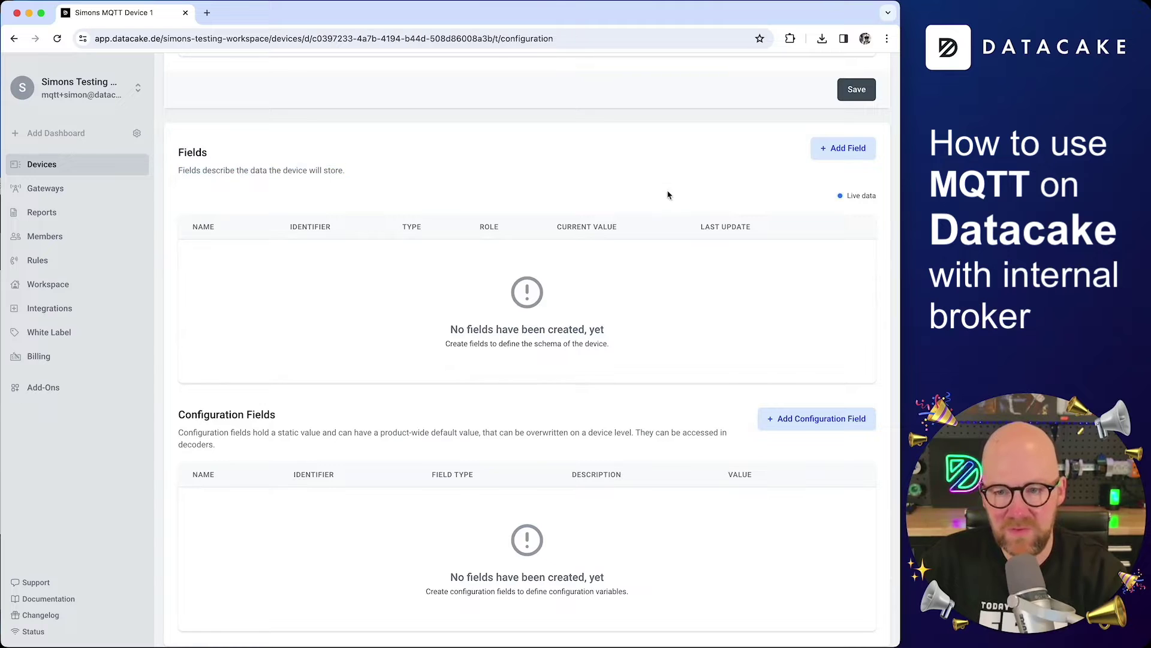
Step: Add a Temperature field with unit °C and the Primary role
click(850, 157)
click(345, 257)
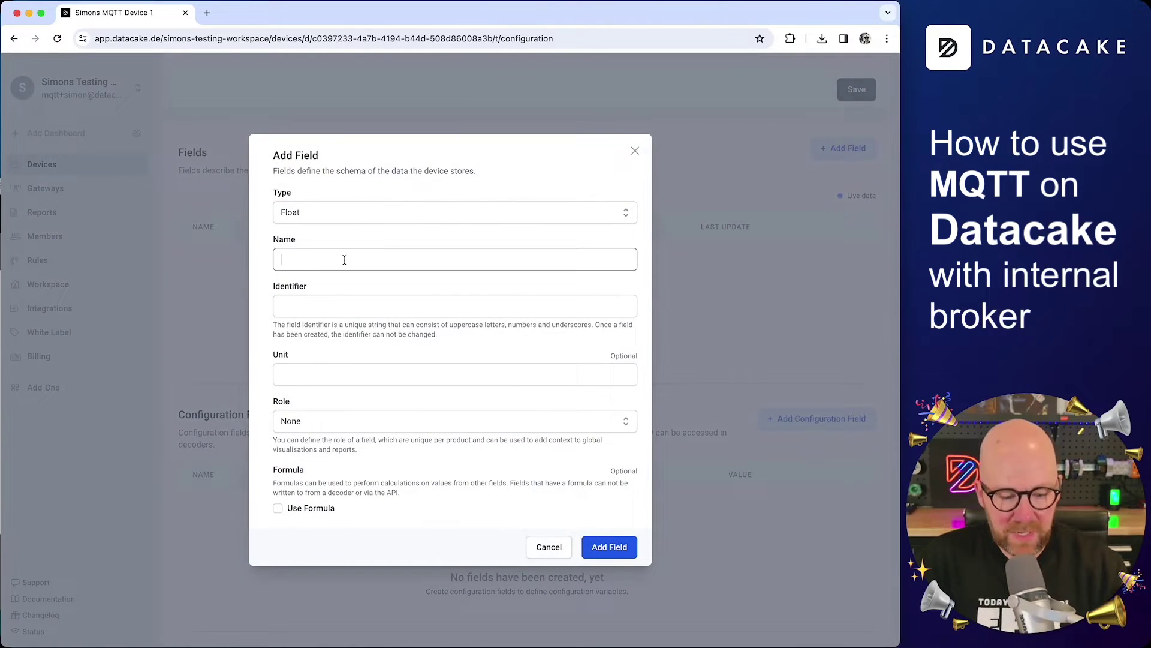
text(Tempt)
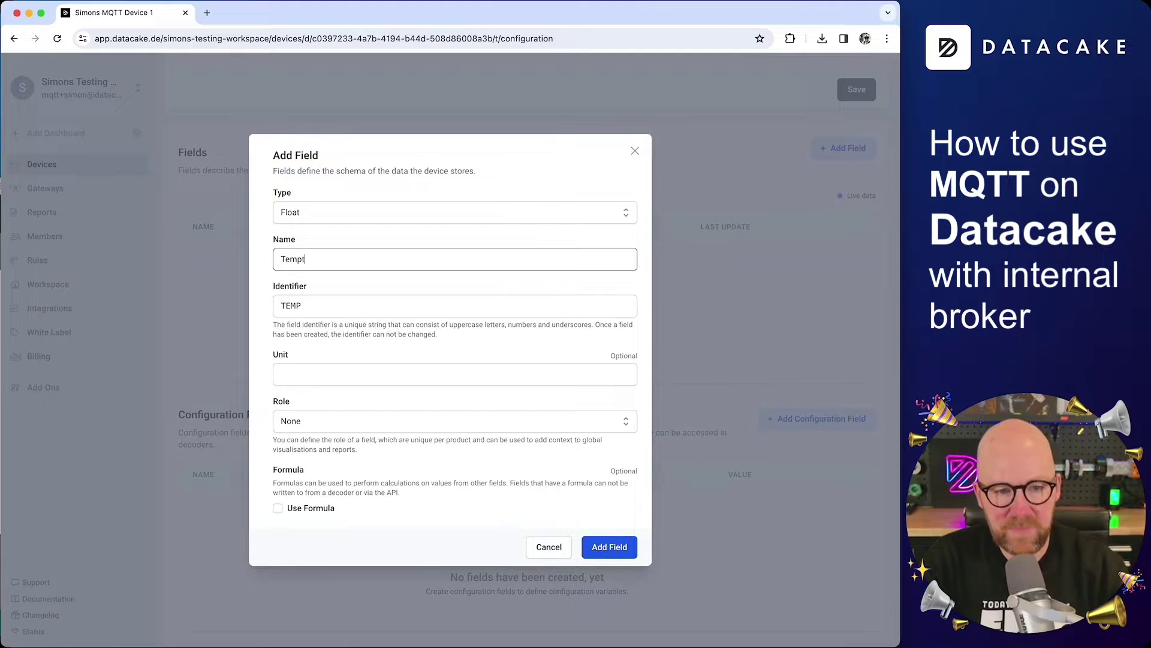
key(BackSpace)
text(erature)
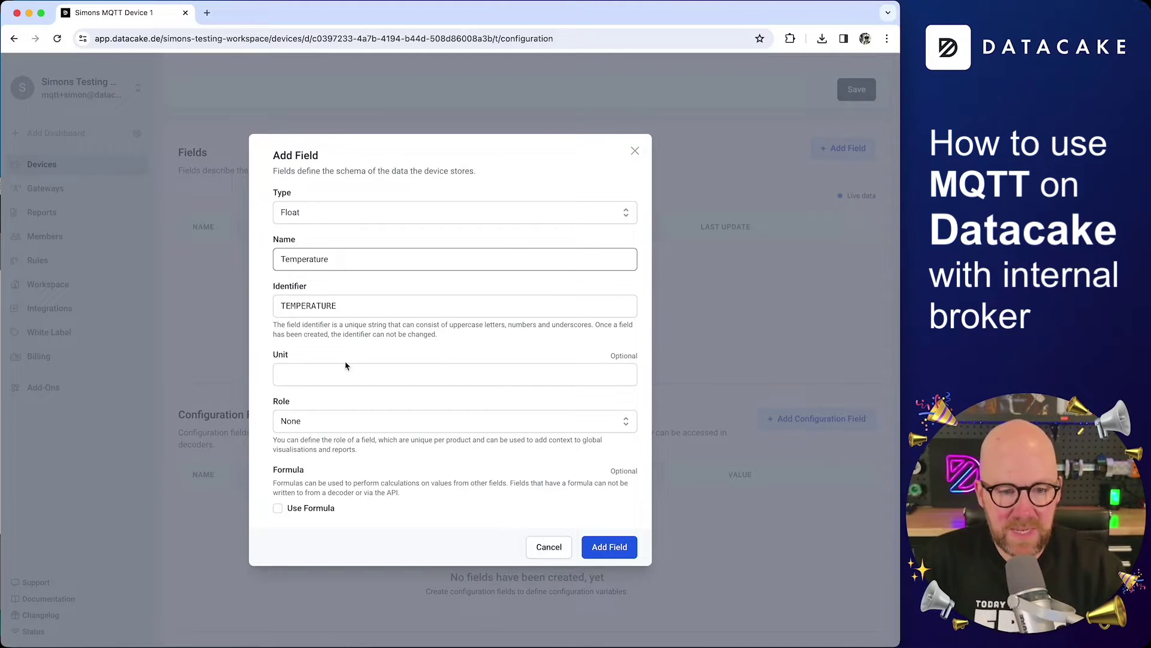
click(346, 369)
text(°C)
click(339, 425)
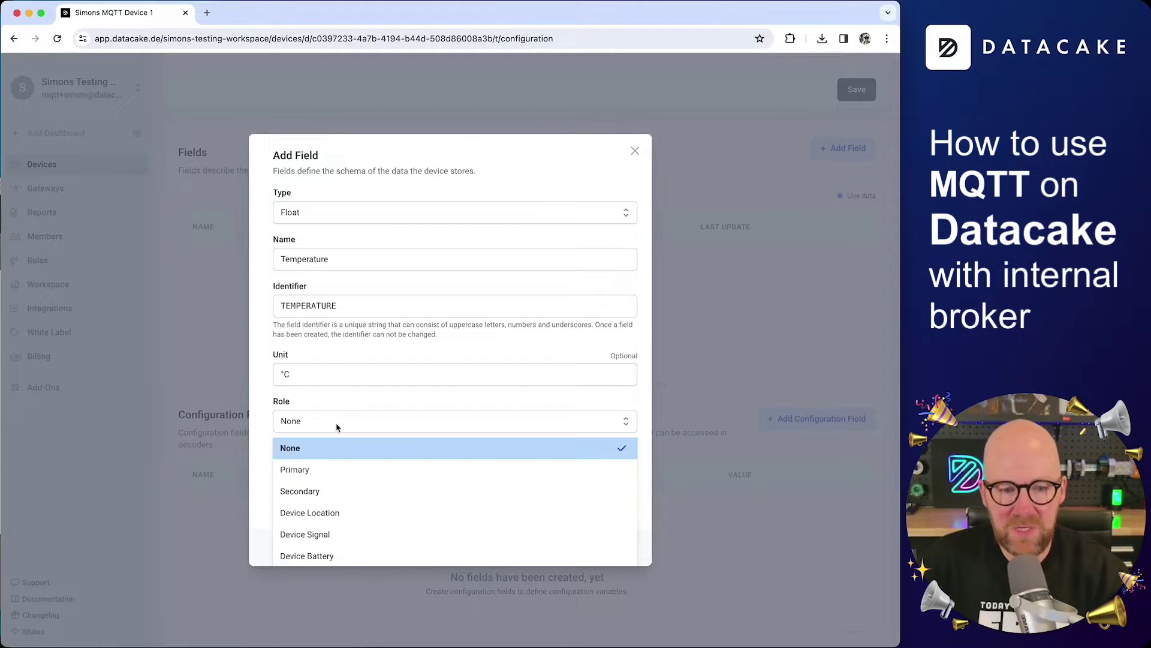
click(329, 468)
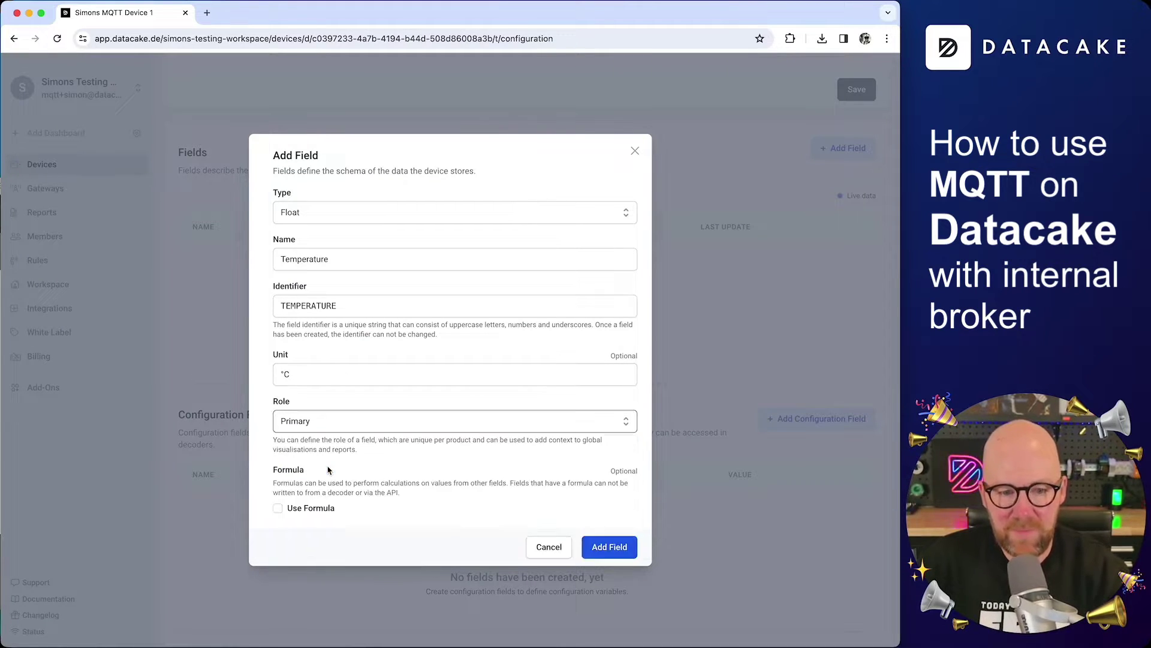
click(609, 546)
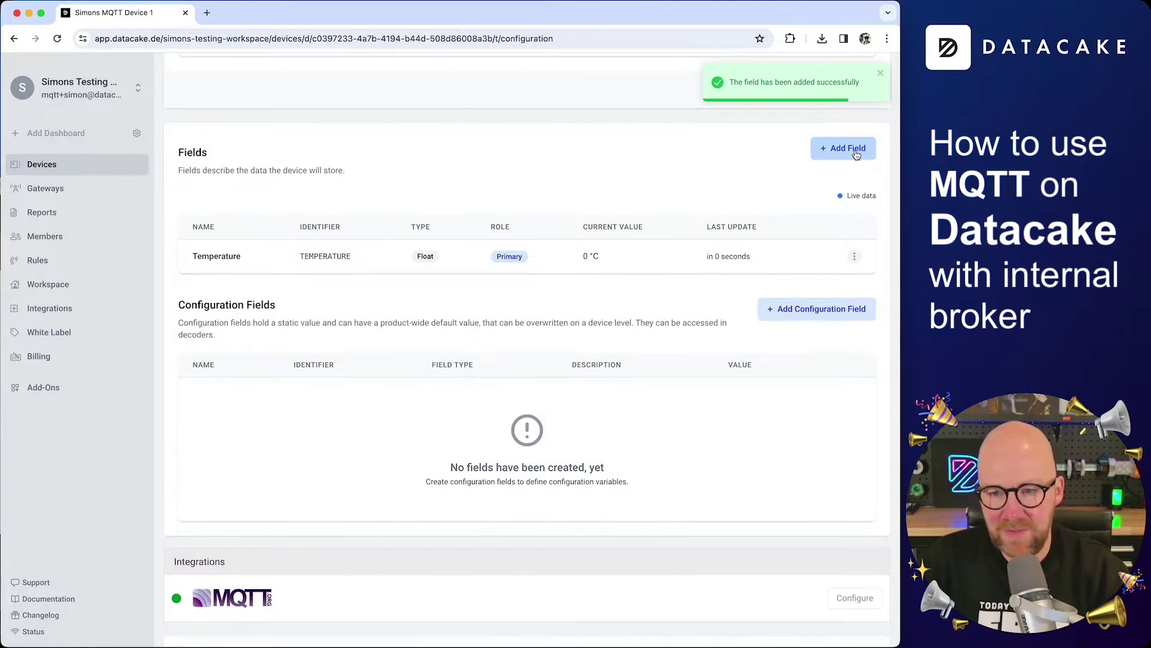
Step: Add a Humidity field with unit % and the Secondary role
click(857, 155)
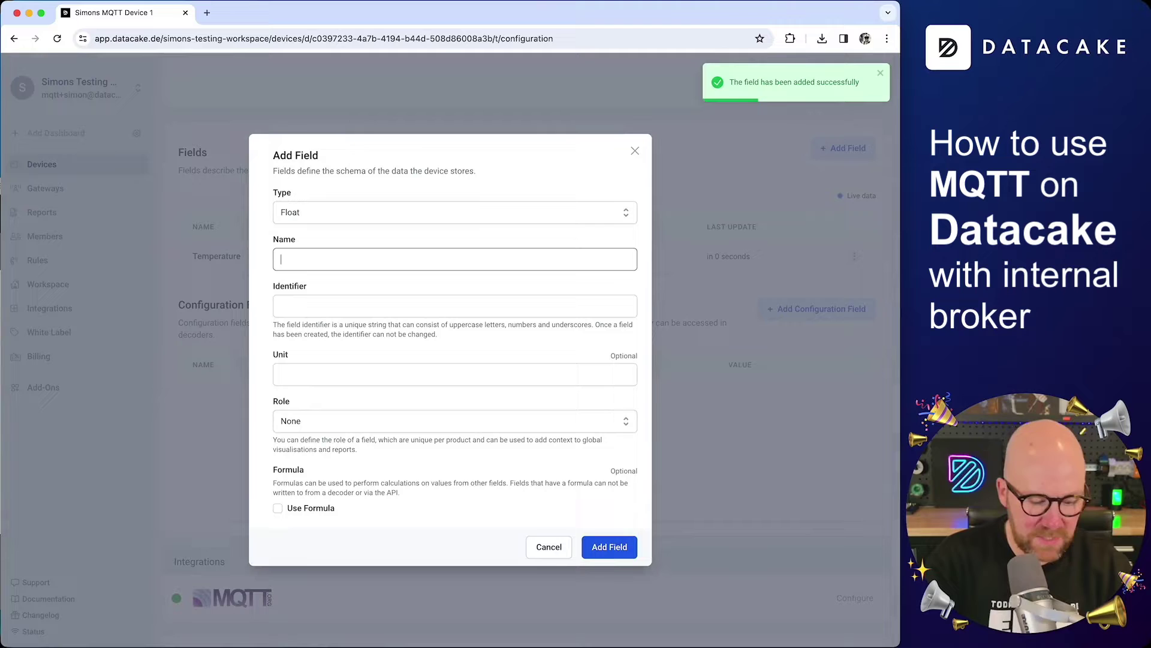
text(Humidity)
click(329, 382)
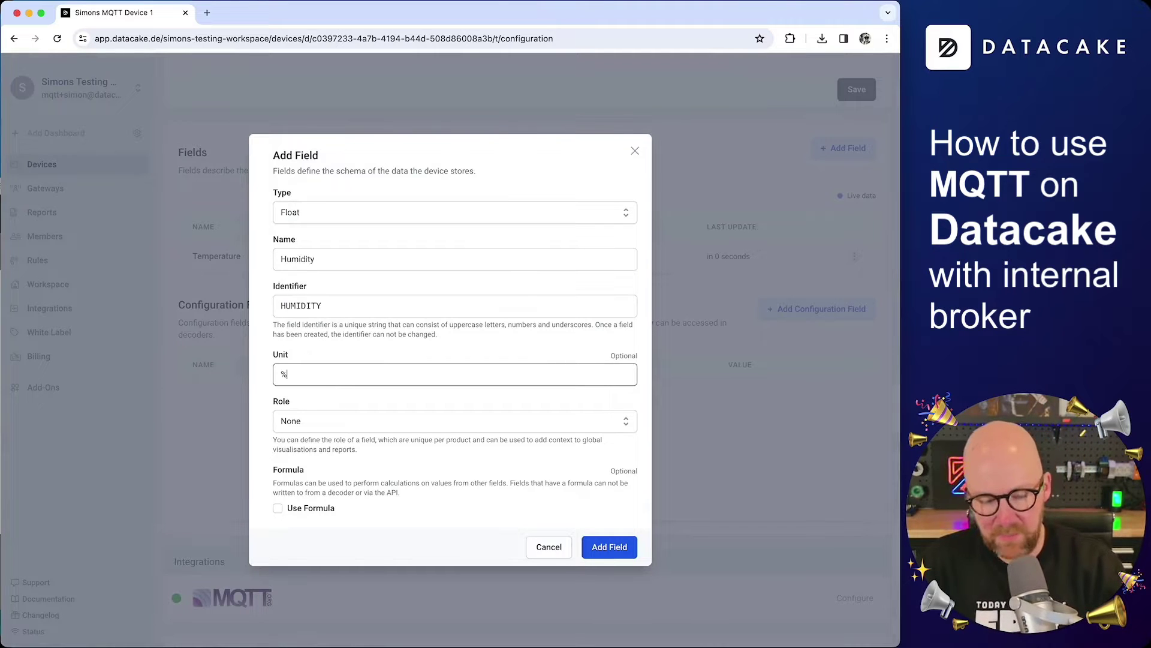
text(%)
click(313, 422)
click(315, 490)
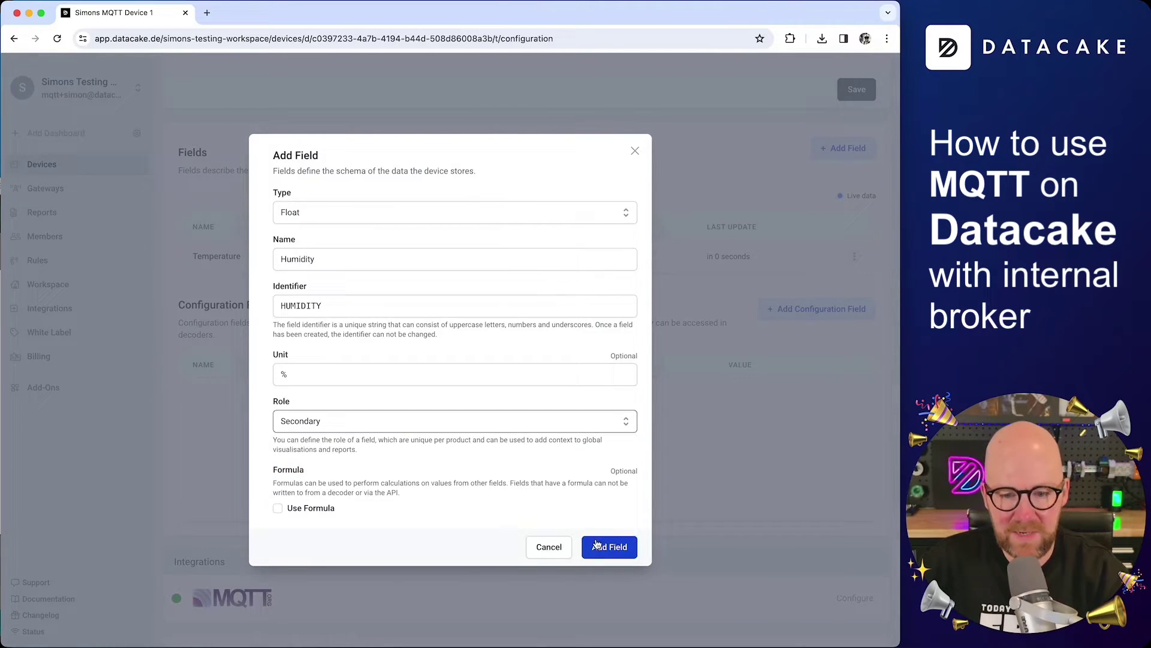
click(596, 546)
Step: Add a Float field named Battery with the Device Battery role
click(852, 148)
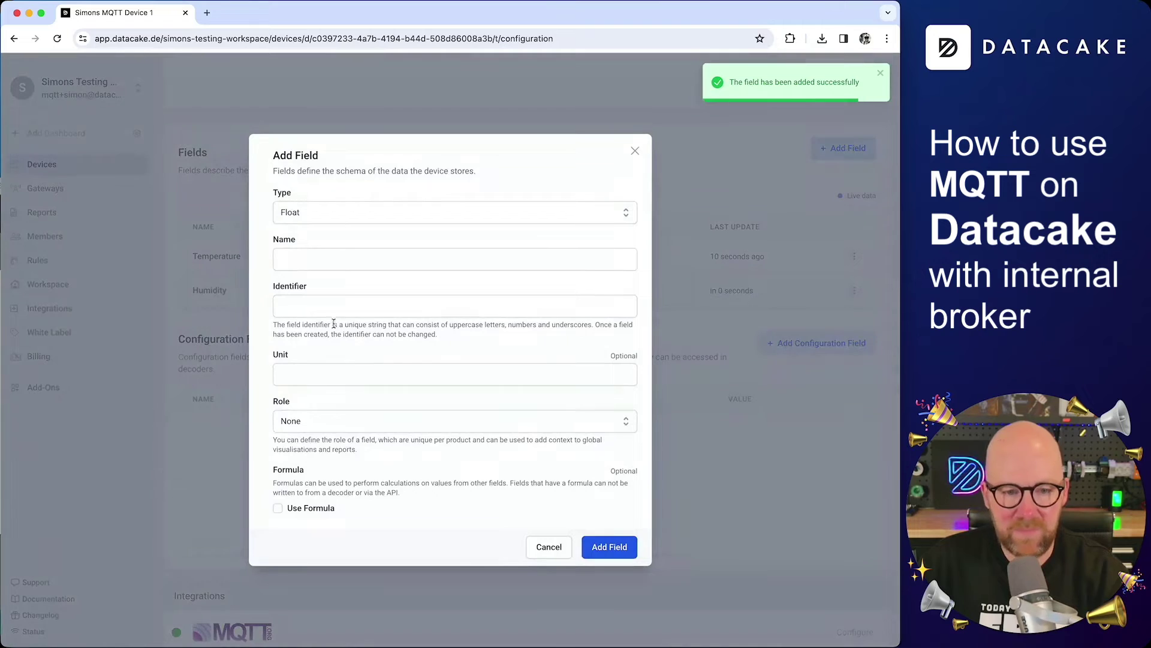
click(327, 219)
click(327, 221)
click(326, 259)
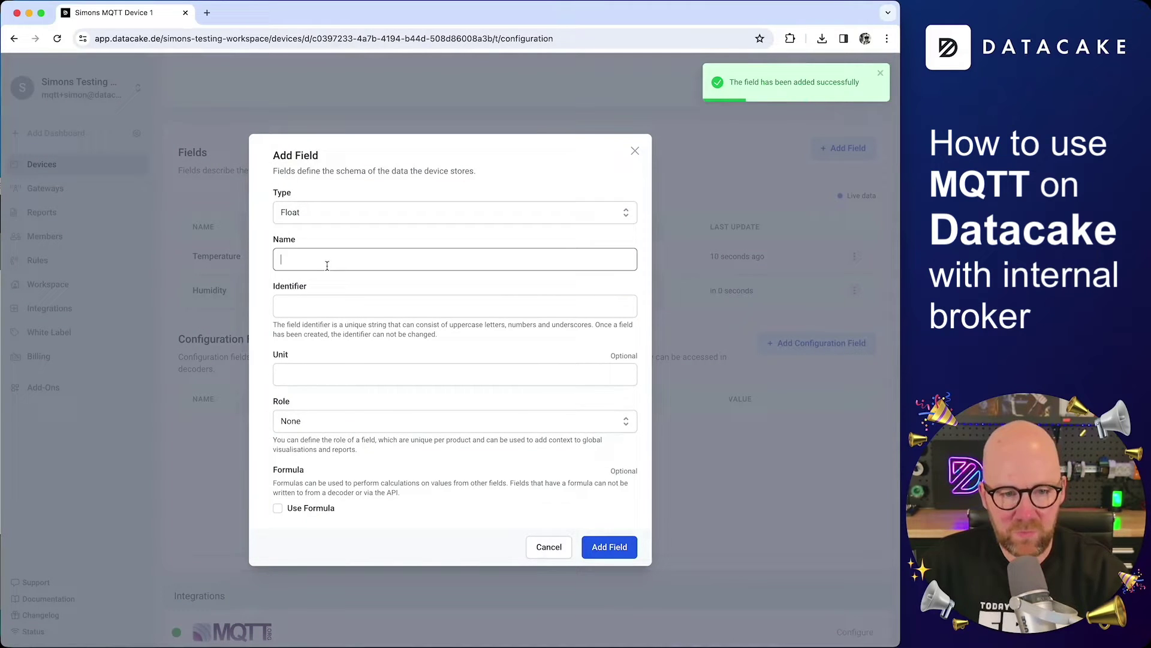
text(Battery)
click(348, 421)
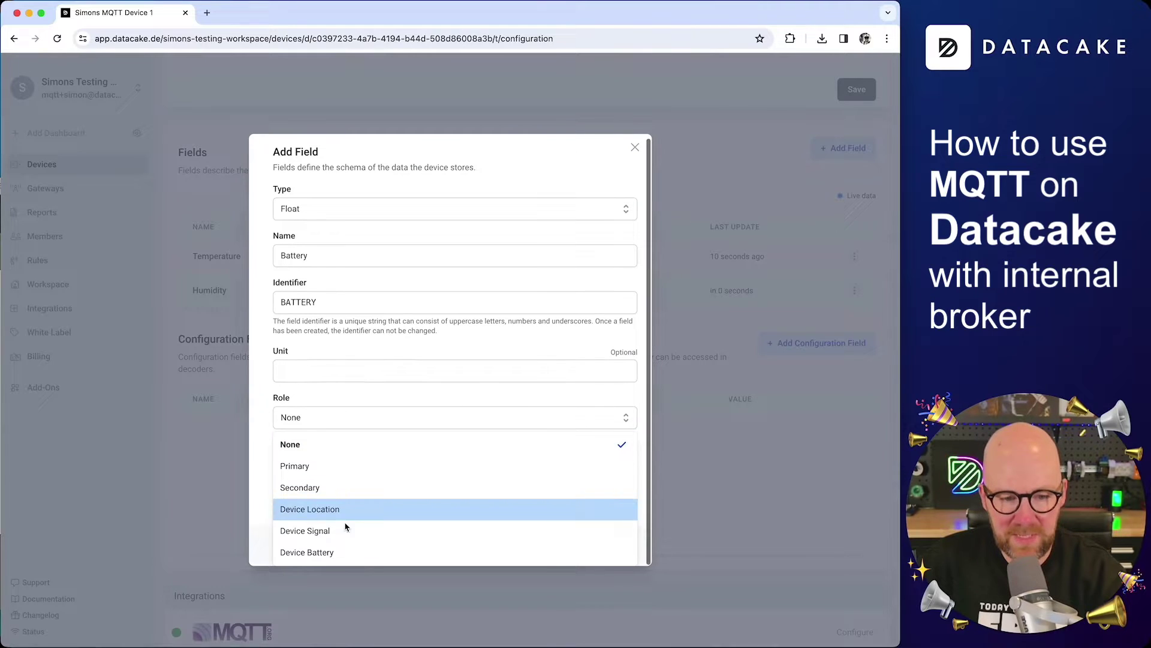
click(327, 555)
click(609, 547)
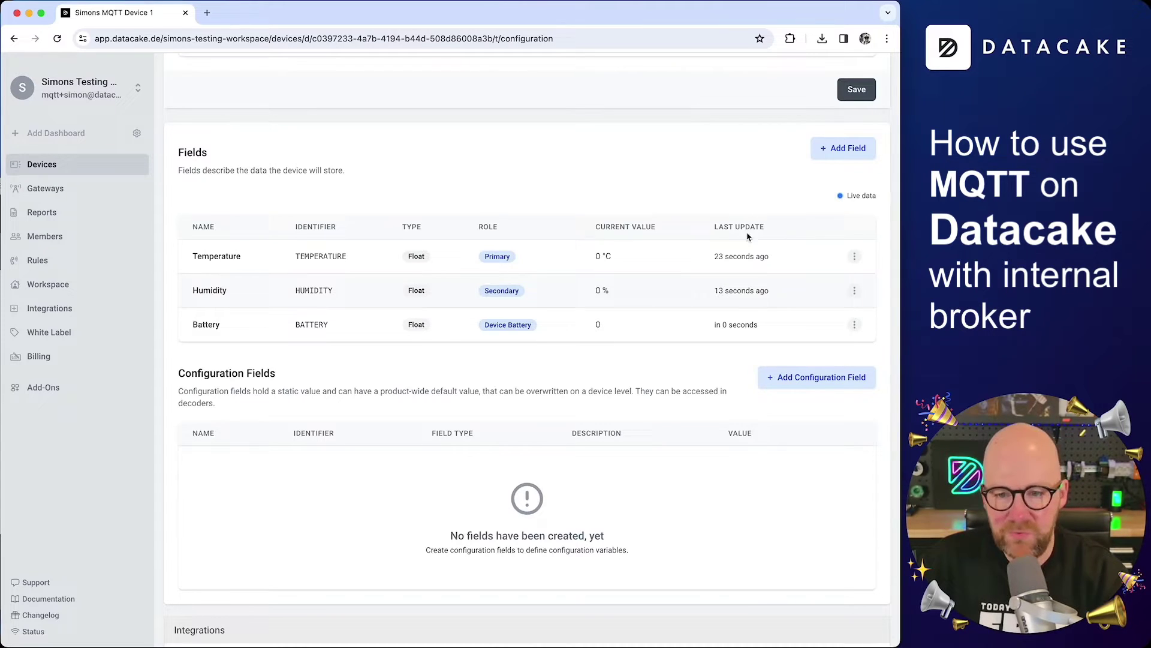
Step: Dismiss the Temperature field's options menu and scroll to the MQTT integration section
click(854, 258)
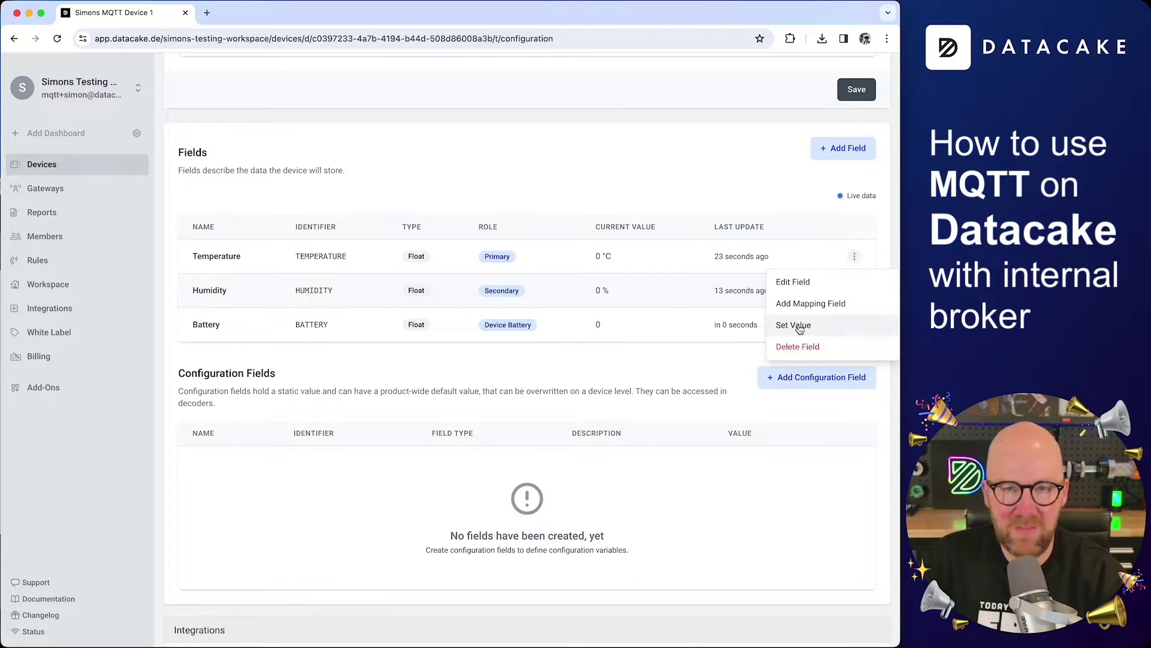
click(706, 286)
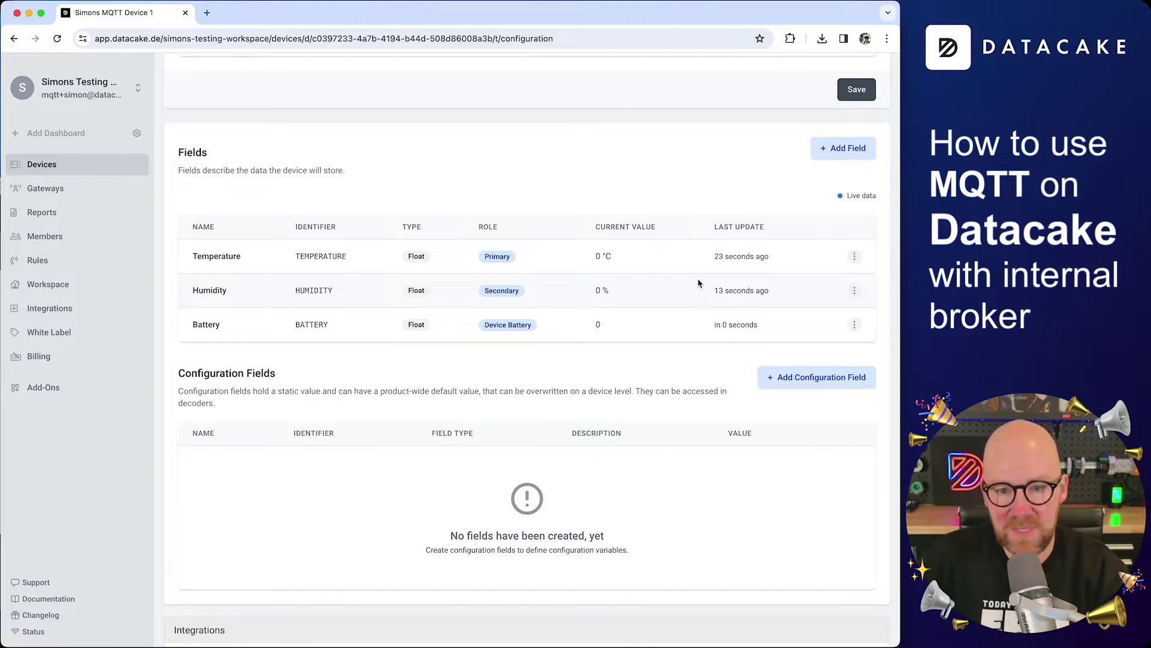
scroll(552, 232, up, 2)
scroll(550, 232, down, 5)
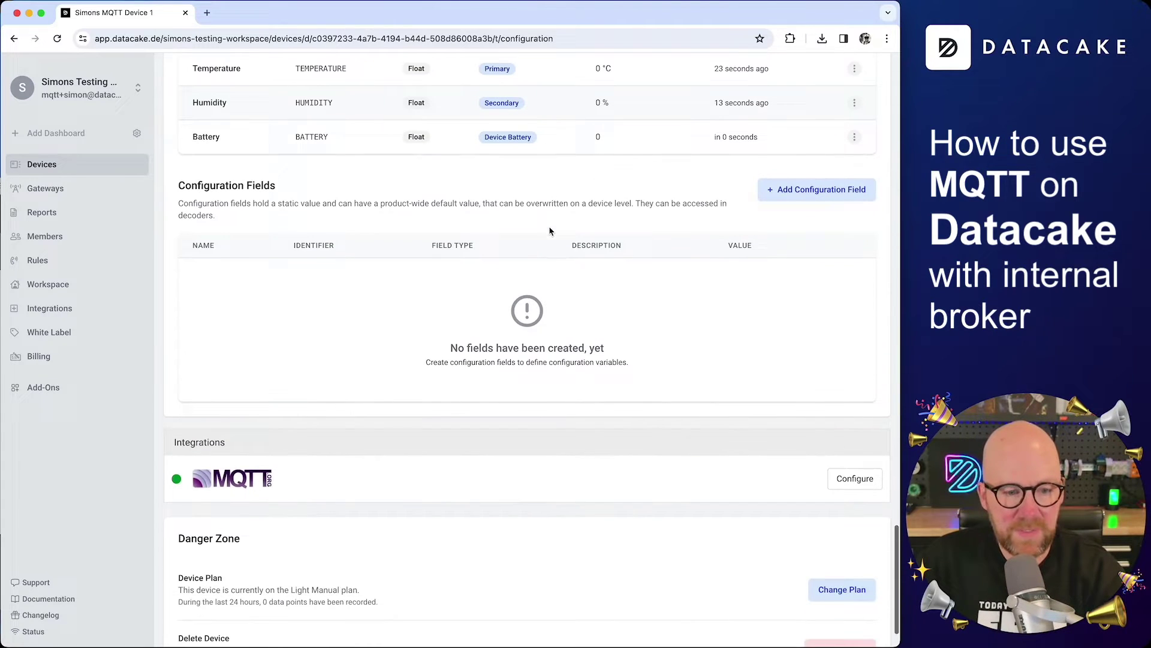
Step: Copy the MQTT broker address mqtt.datacake.co, then view the workspace's API Users tab
click(856, 484)
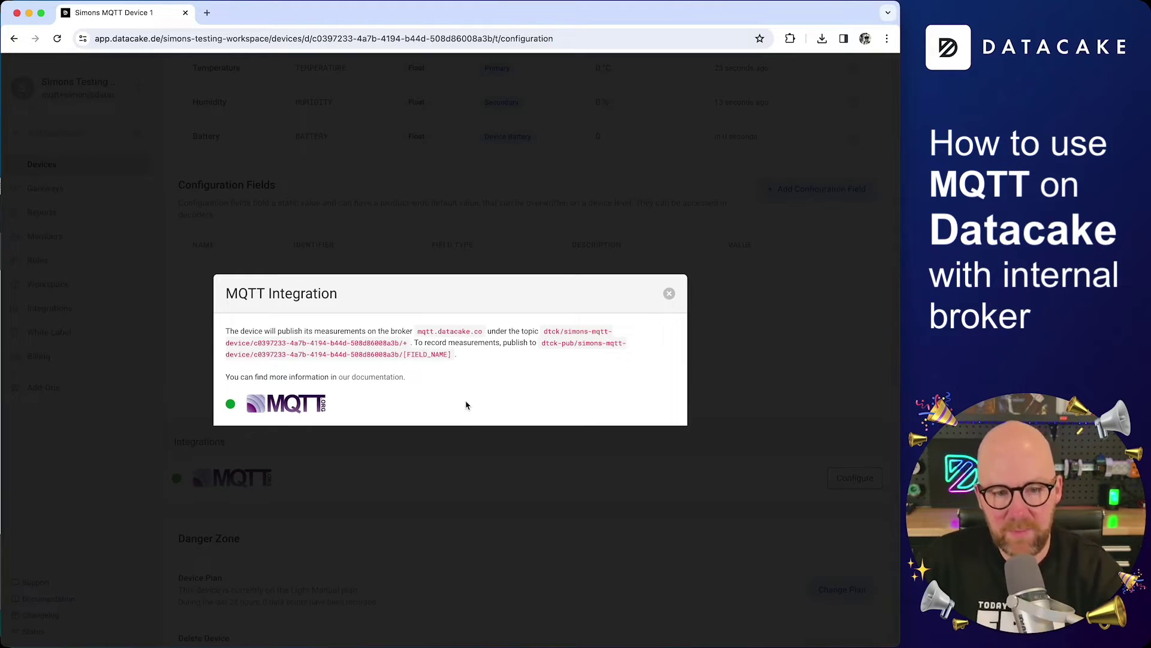
double_click(422, 332)
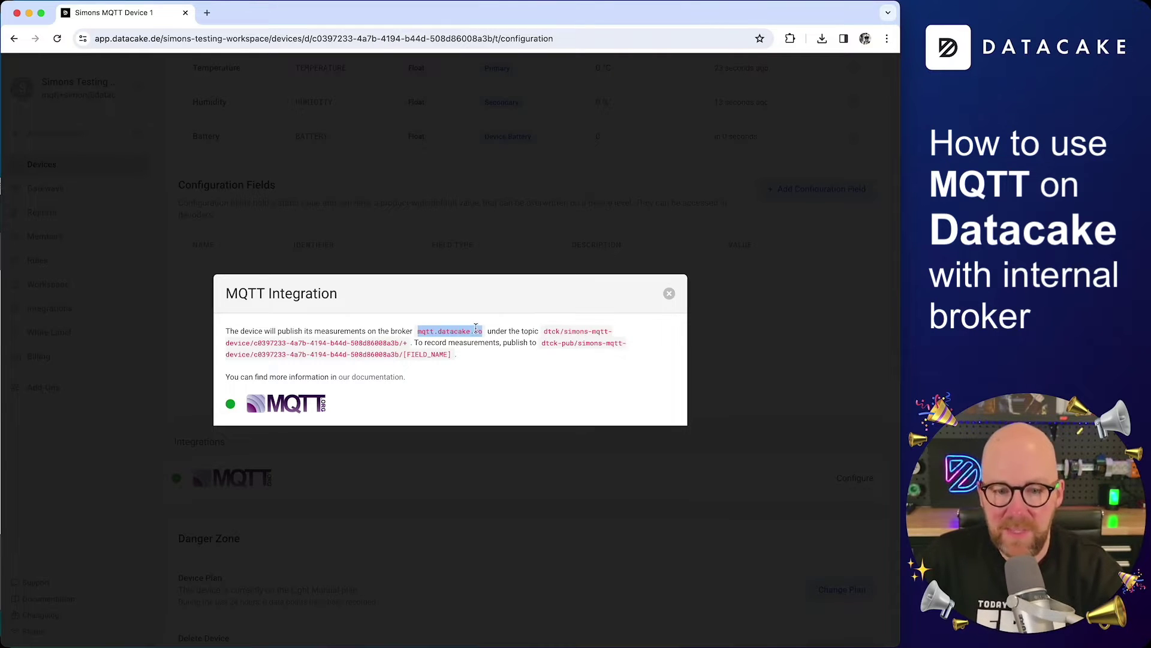
click(668, 295)
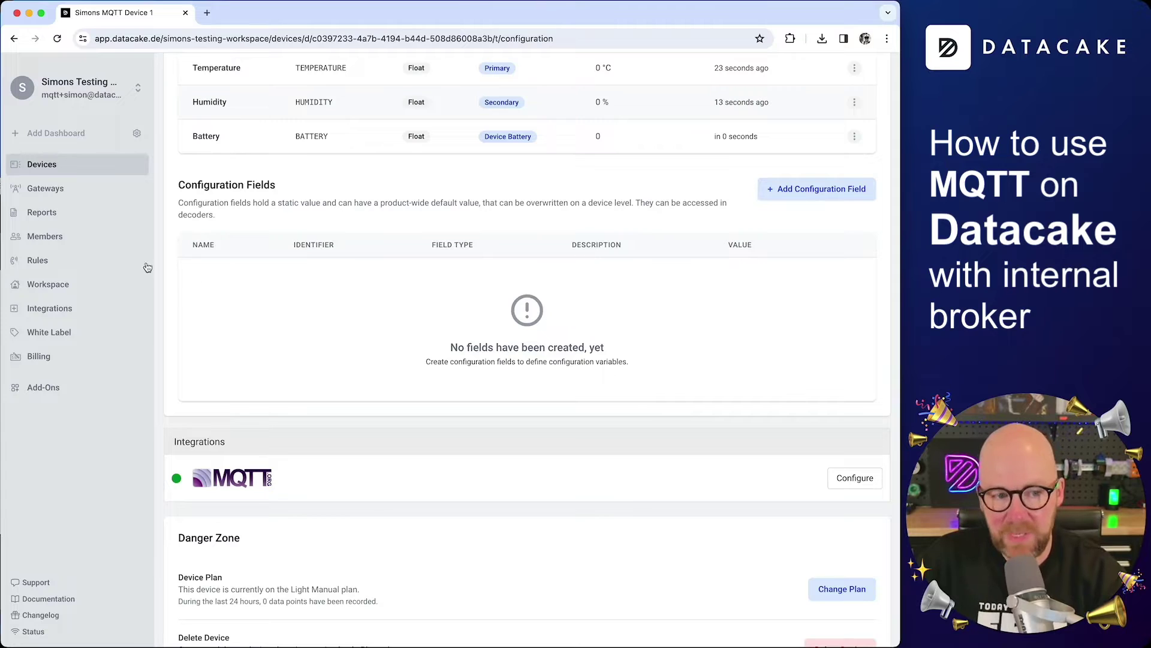
click(58, 244)
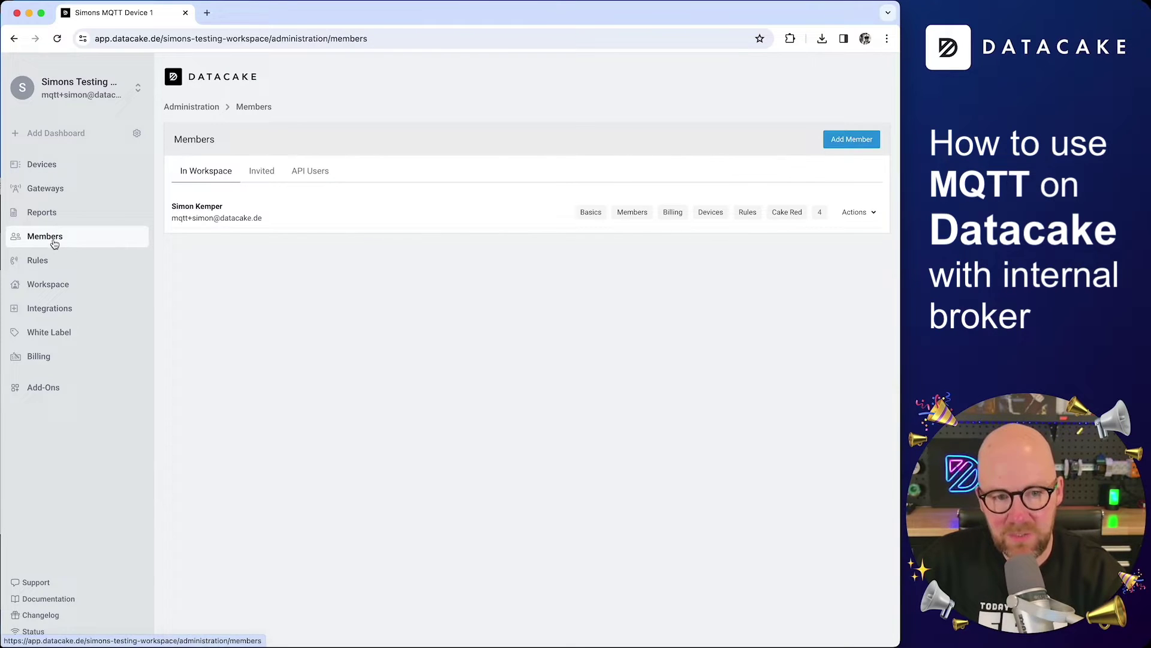
click(323, 173)
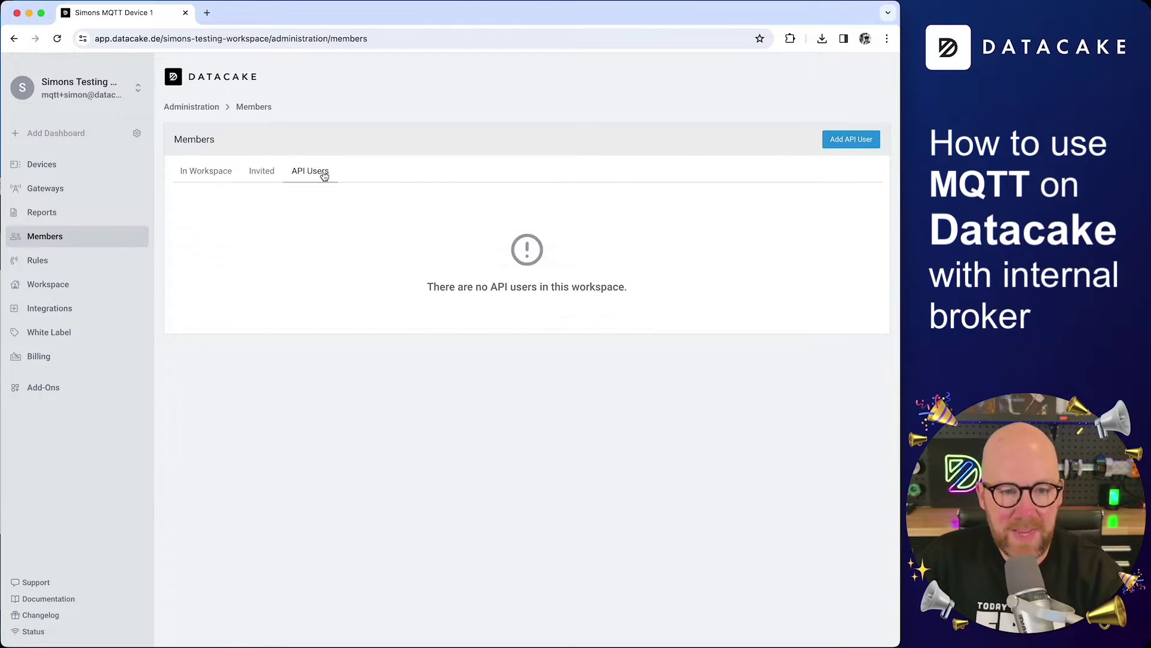
Step: Create API user 'MQTT Token' allowed to record measurements on all devices, and copy its token
click(850, 144)
click(247, 192)
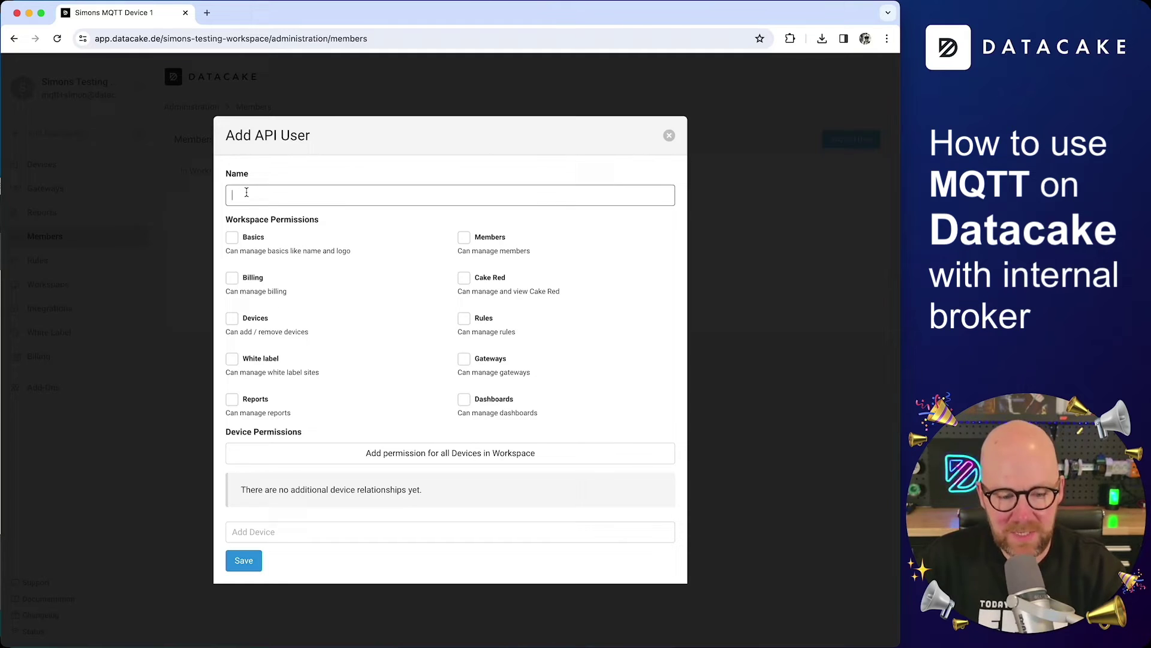
text(MQ)
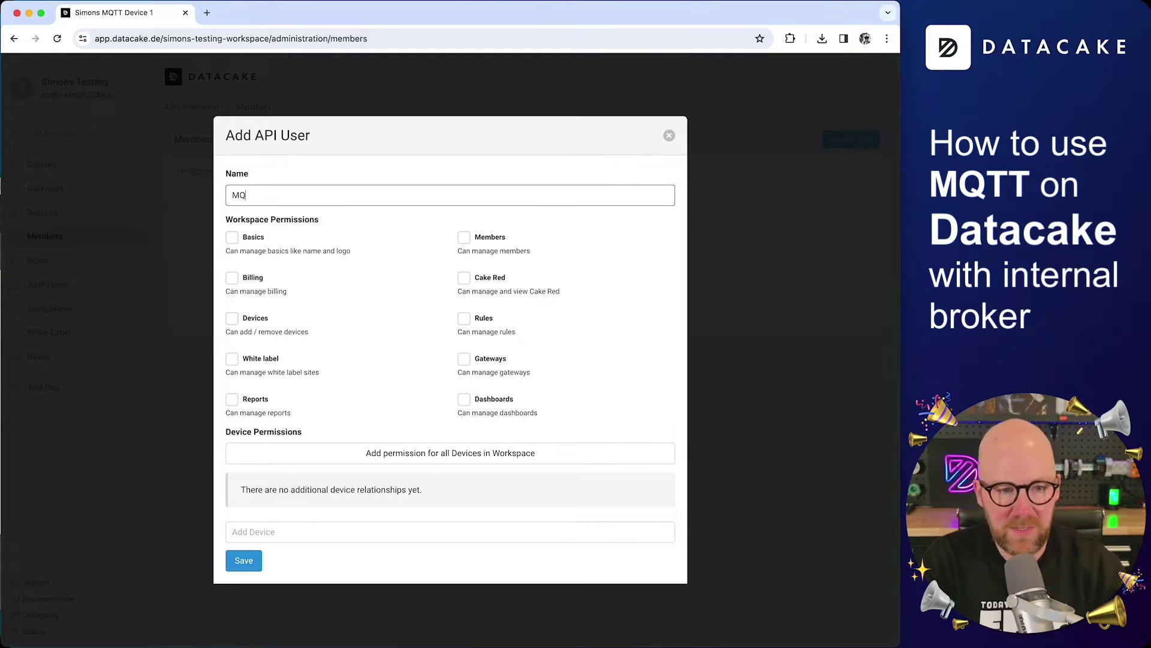
text(TT Token)
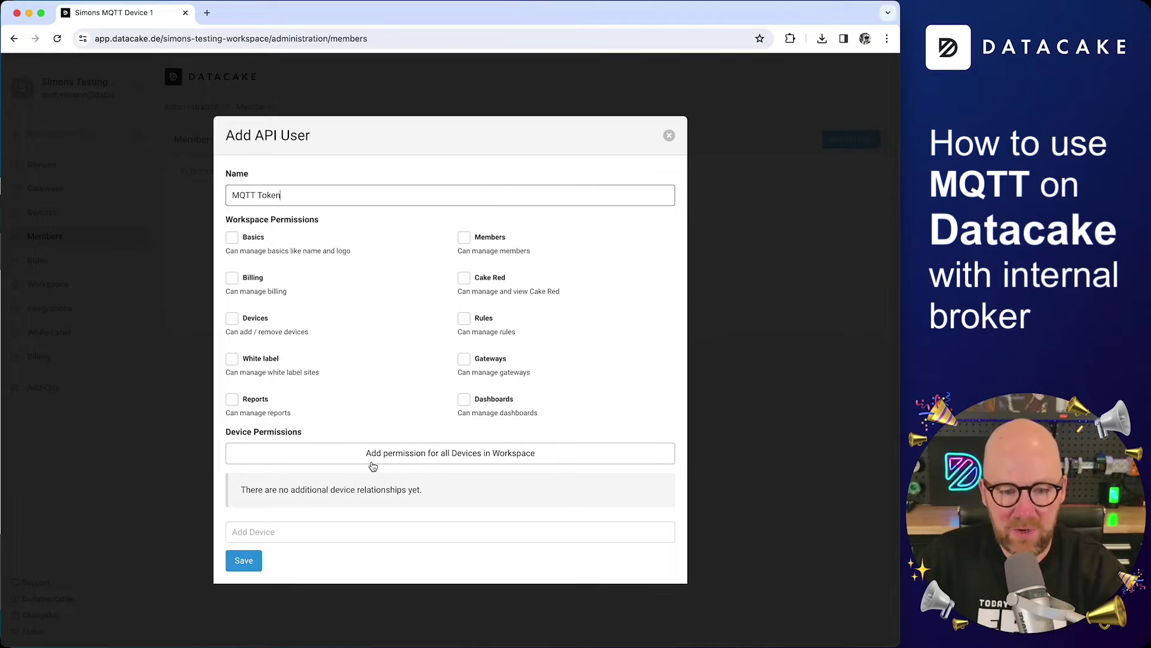
click(467, 462)
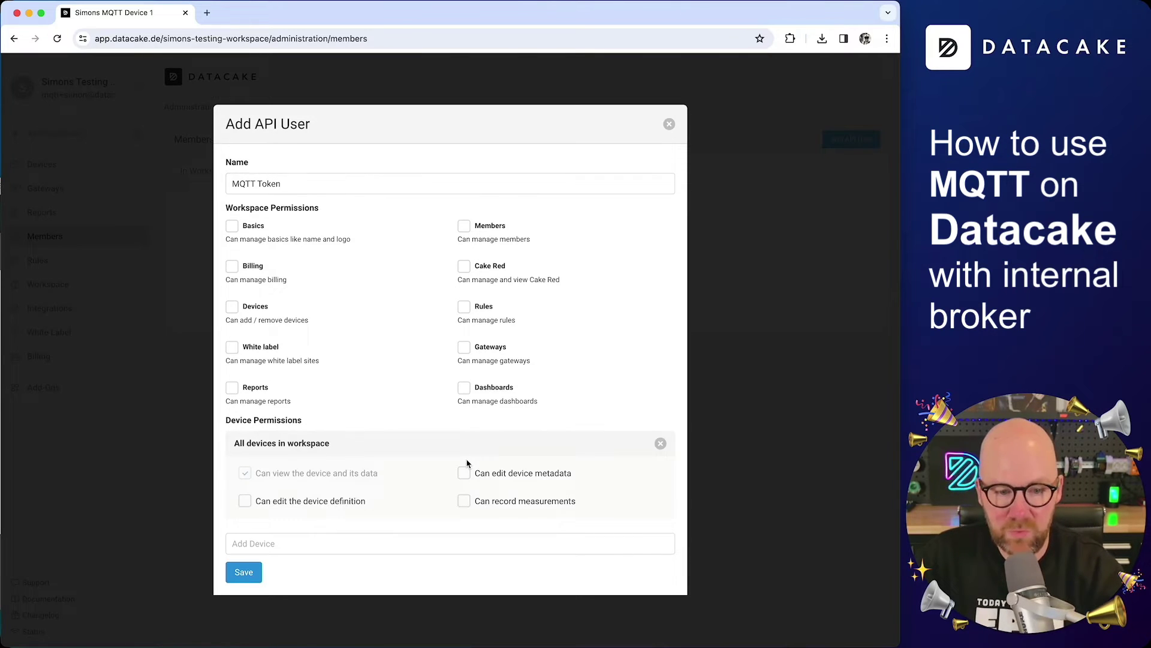
click(470, 505)
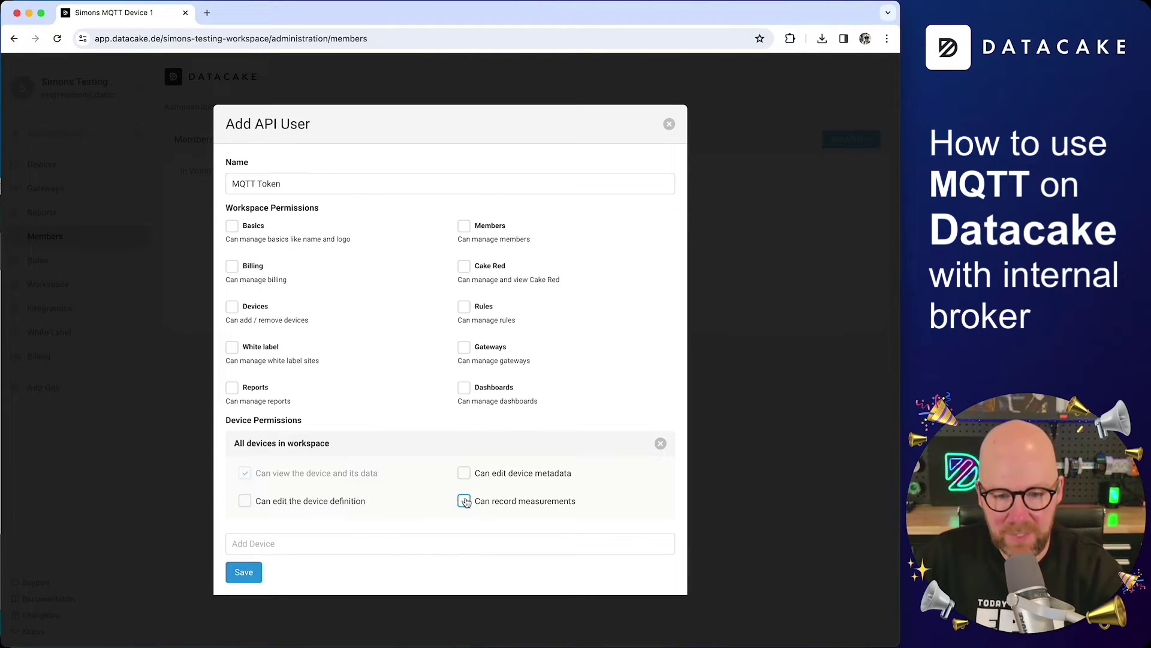
click(256, 575)
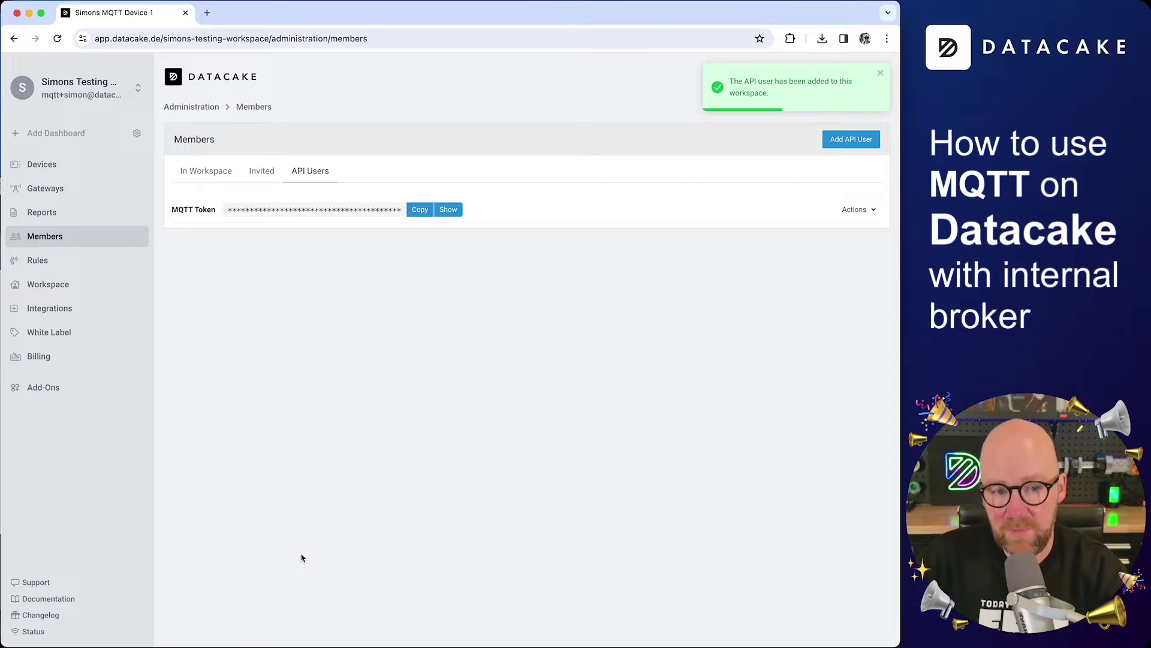
click(421, 212)
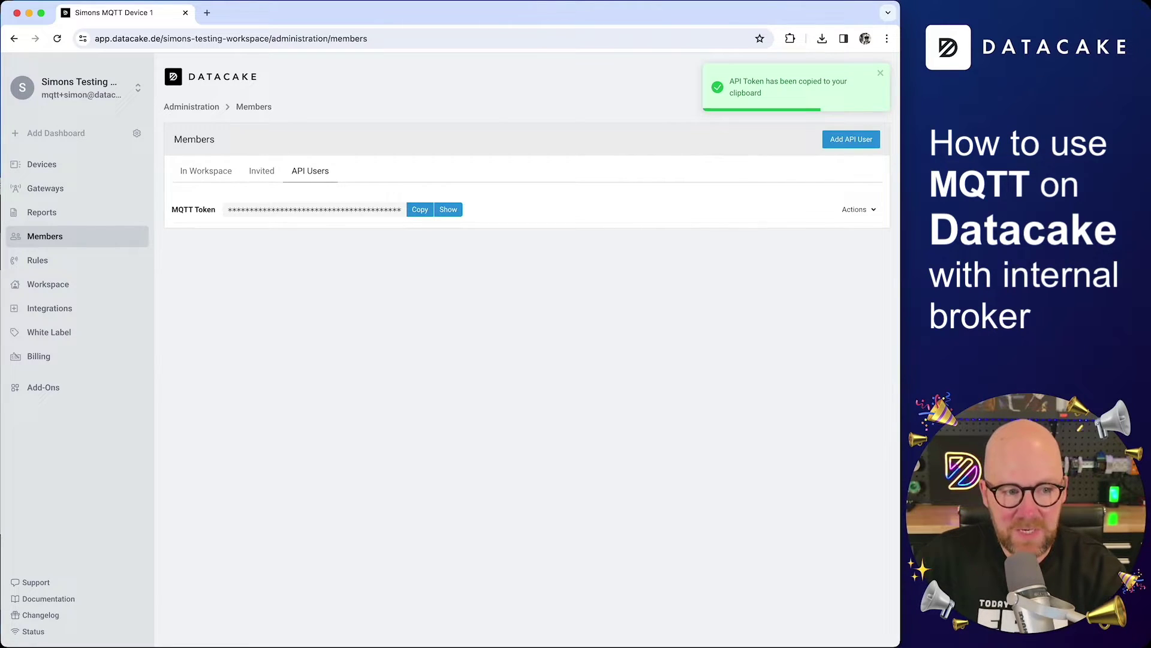
key(super+Tab)
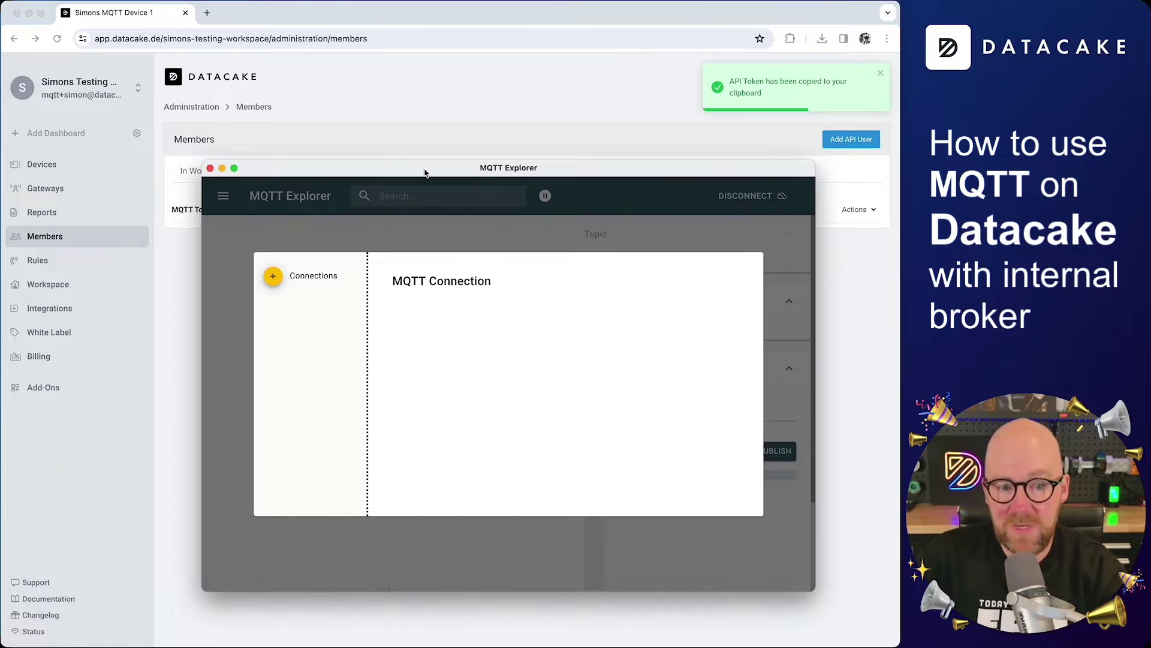
Step: Add an MQTT Explorer connection named Datacake using the API token as username and password
drag(425, 173, 409, 173)
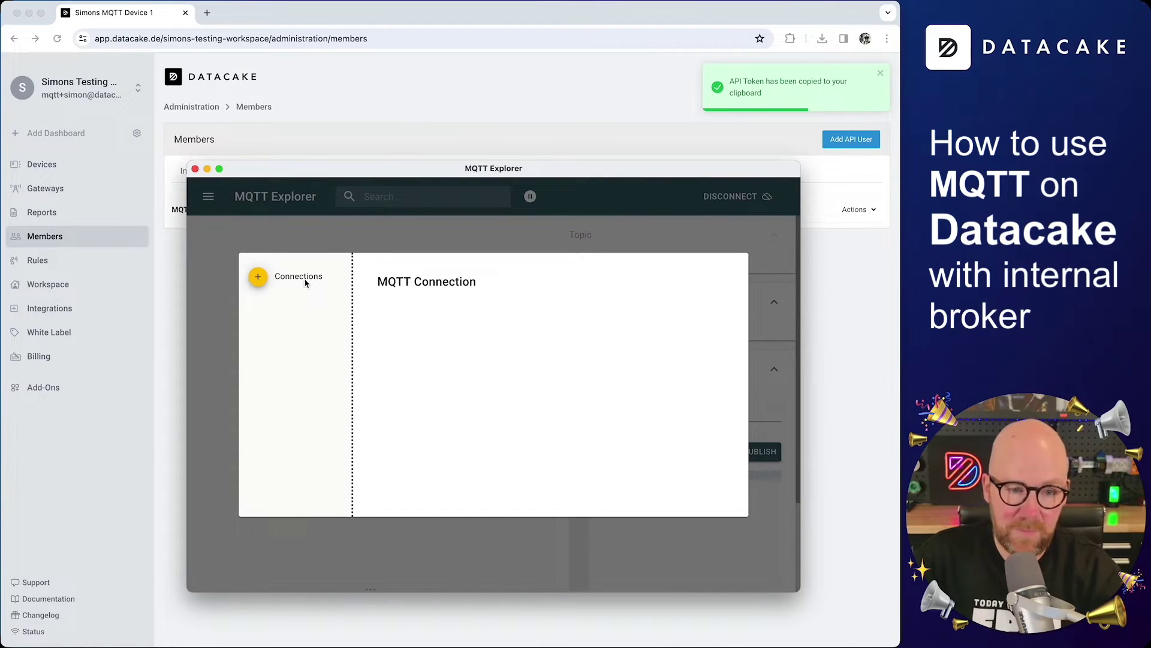
click(262, 284)
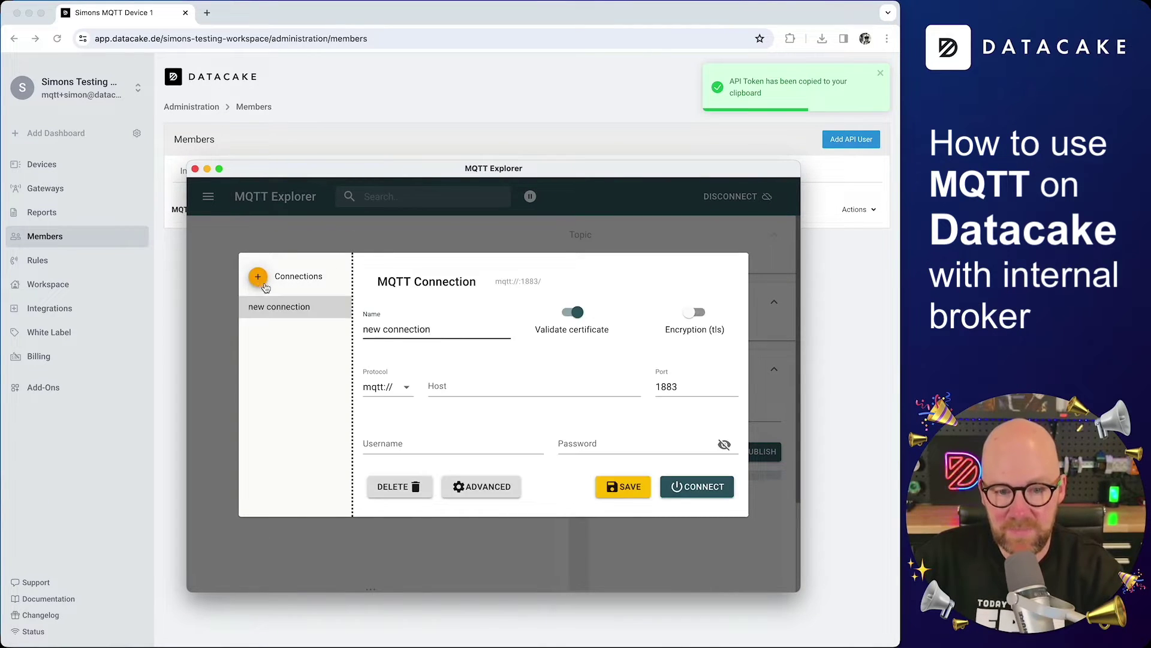
click(455, 331)
key(super+a)
text(Datacake)
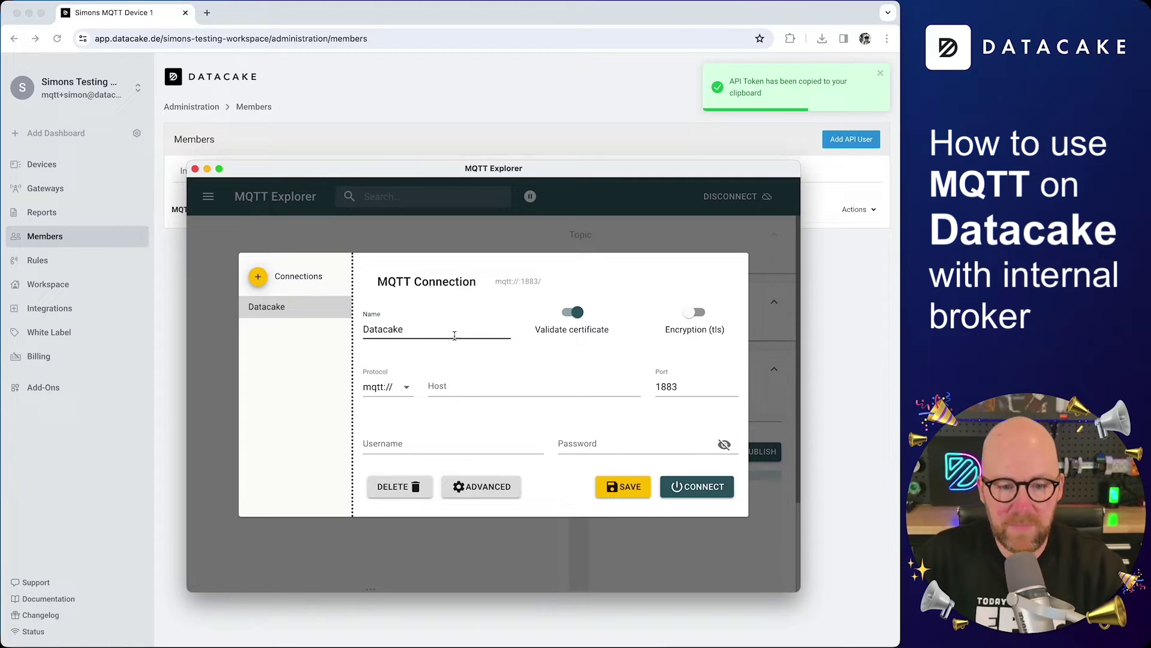
click(450, 444)
key(super+v)
click(620, 446)
key(super+v)
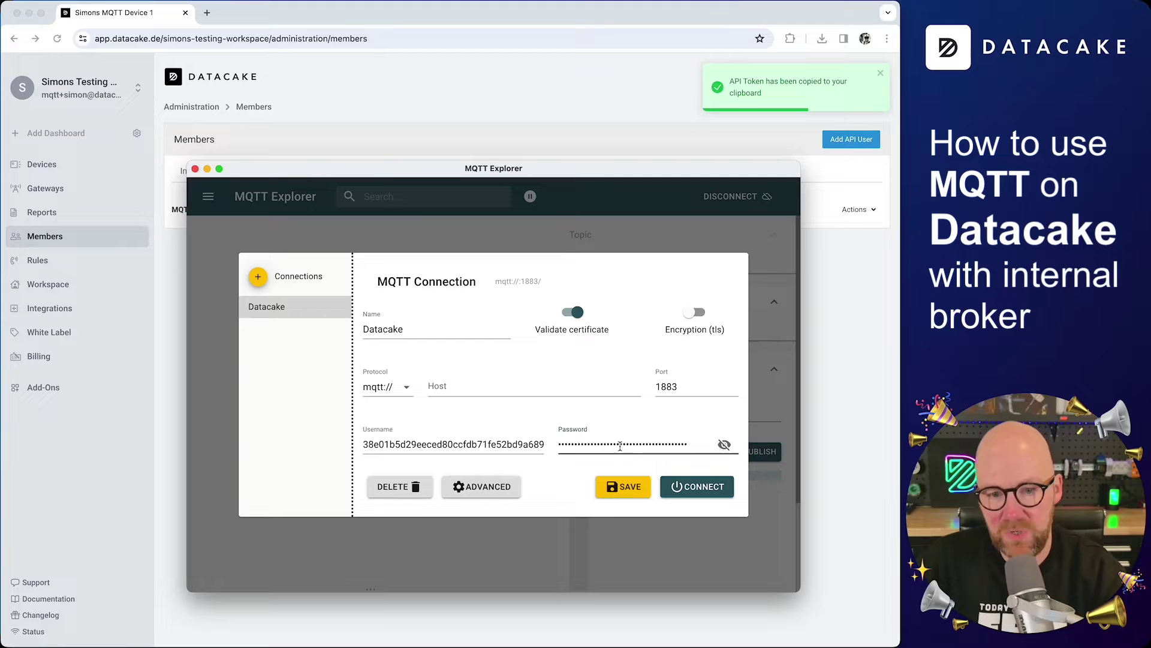
Step: Copy the dtck-pub measurement topic from Simons MQTT Device 1's MQTT integration details
click(561, 122)
click(70, 169)
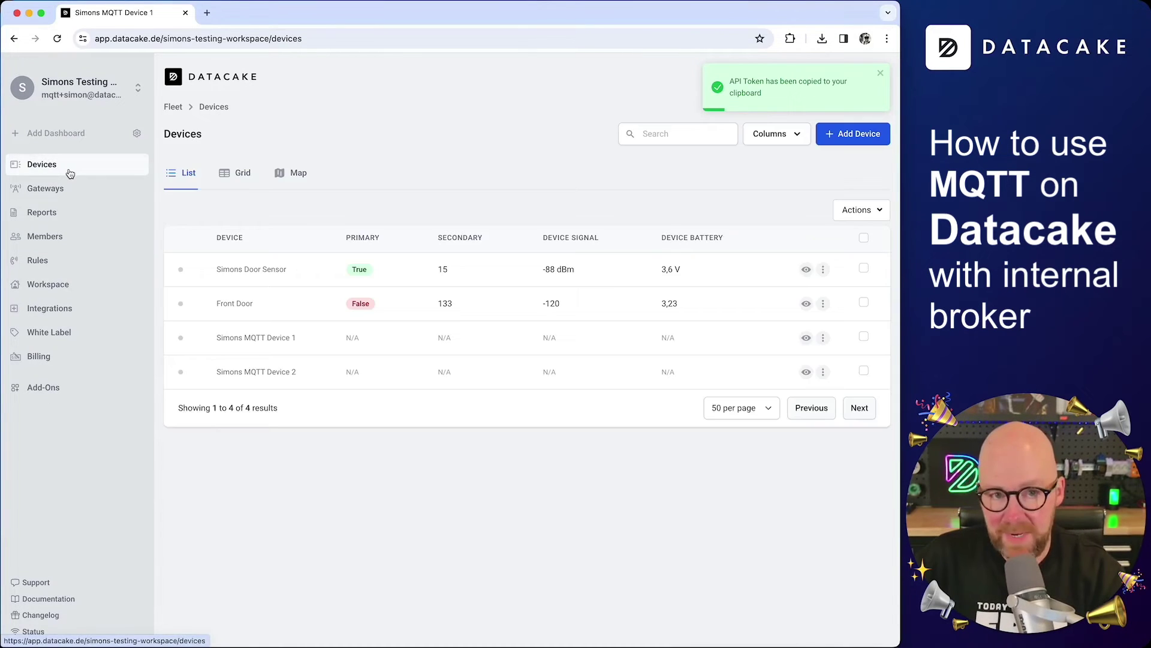
click(276, 338)
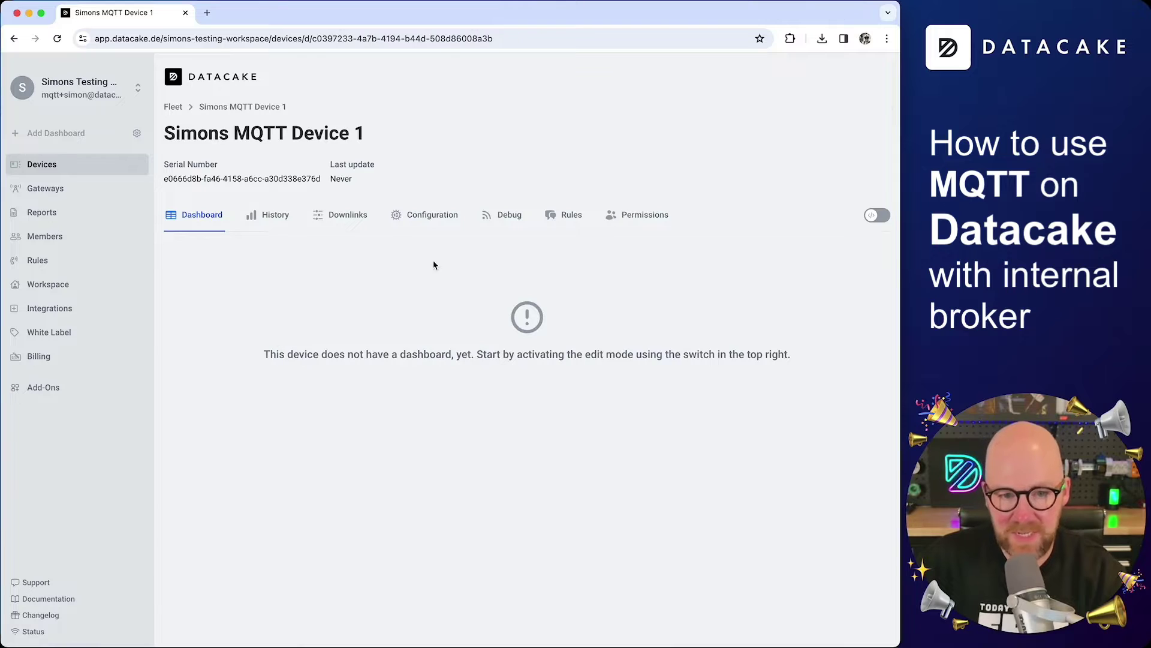
click(430, 215)
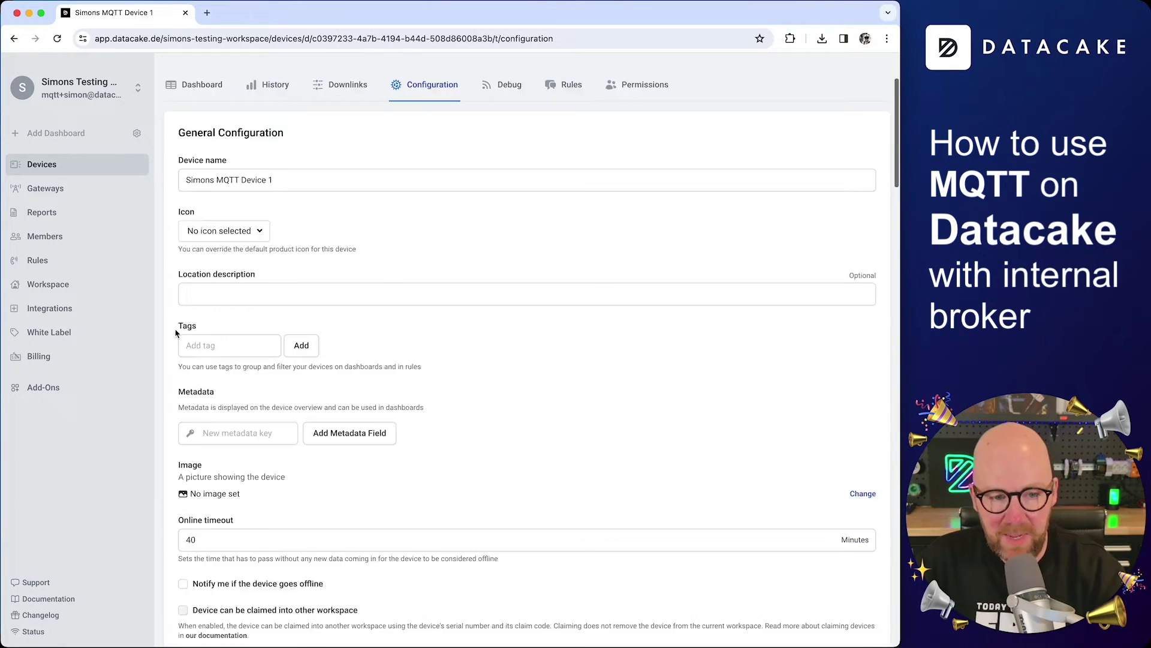
scroll(176, 333, down, 20)
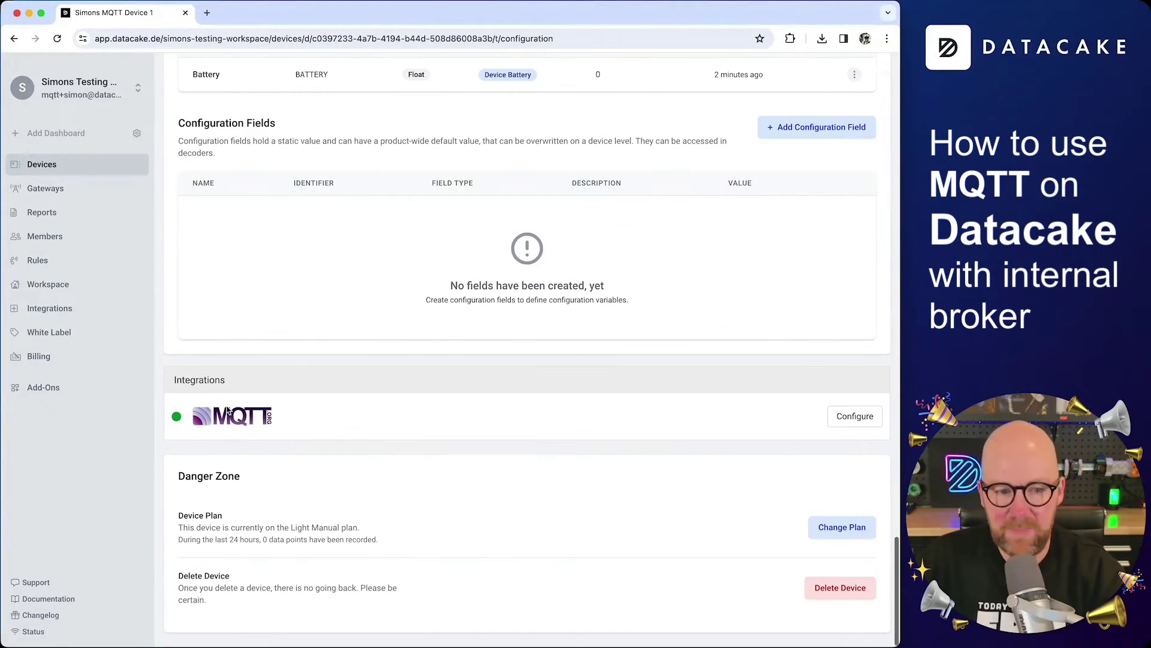
click(843, 422)
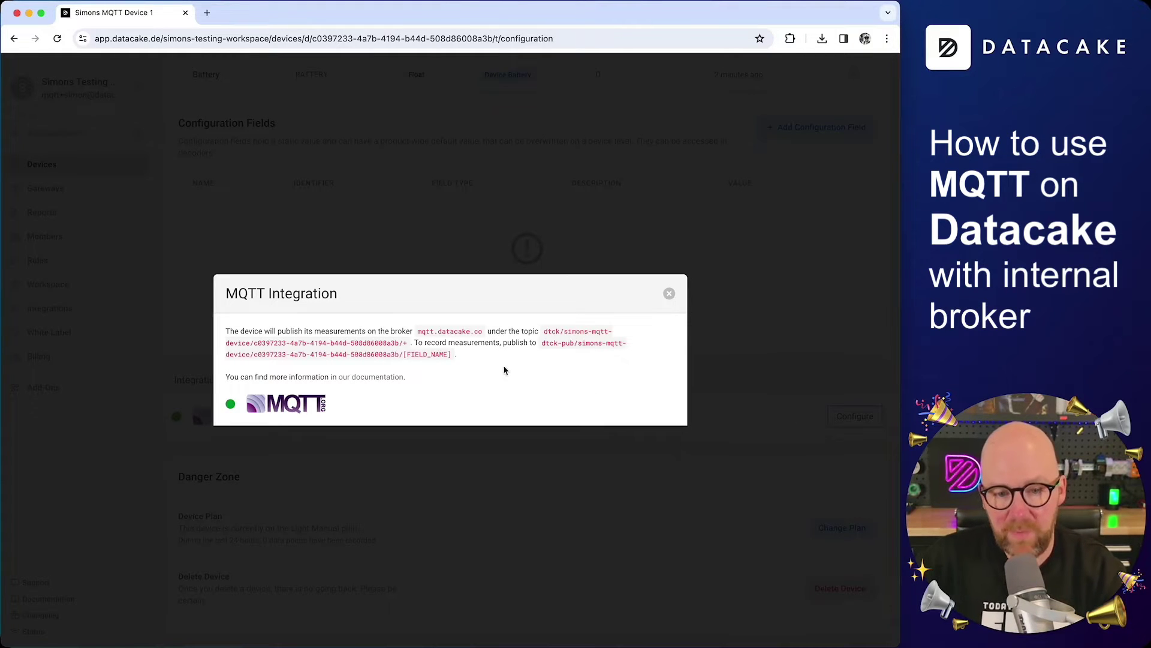
drag(416, 345, 456, 358)
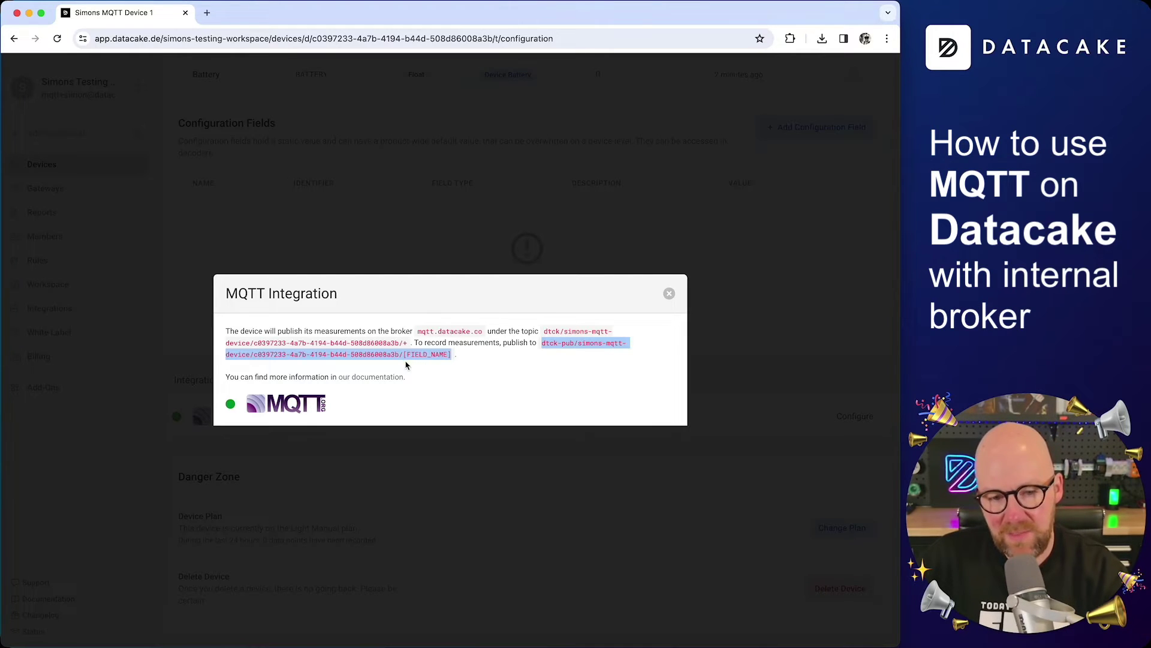
click(669, 293)
scroll(455, 296, up, 5)
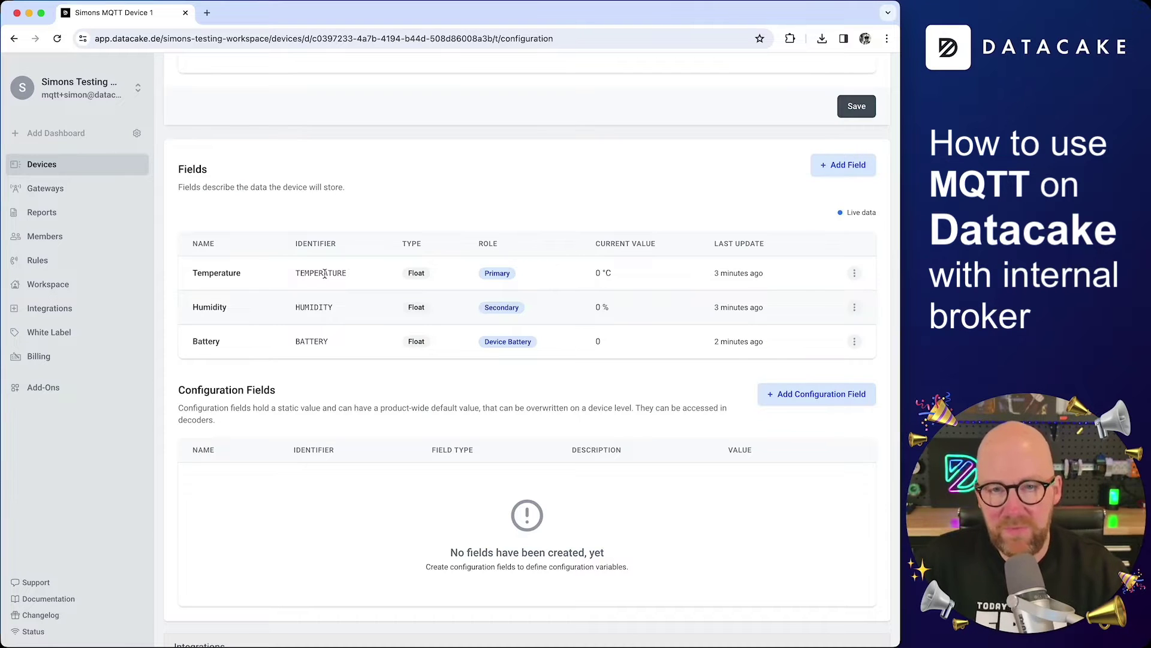
Step: Enable TLS, set port 8883 and host mqtt.datacake.co, save, and connect
key(super+Tab)
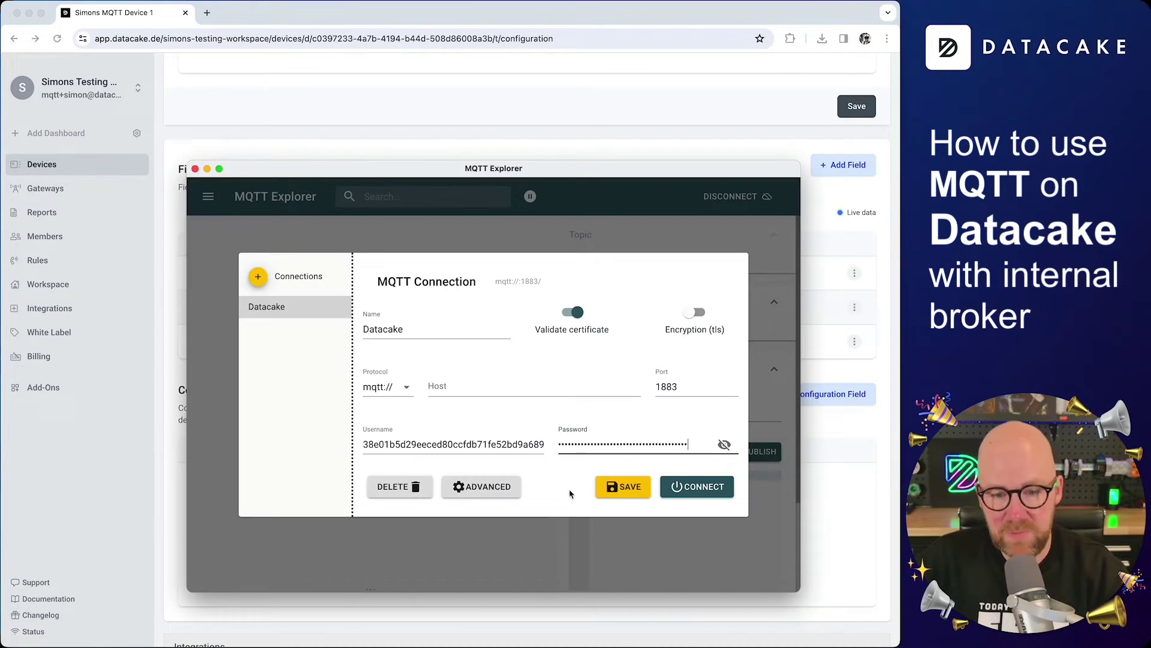
click(696, 312)
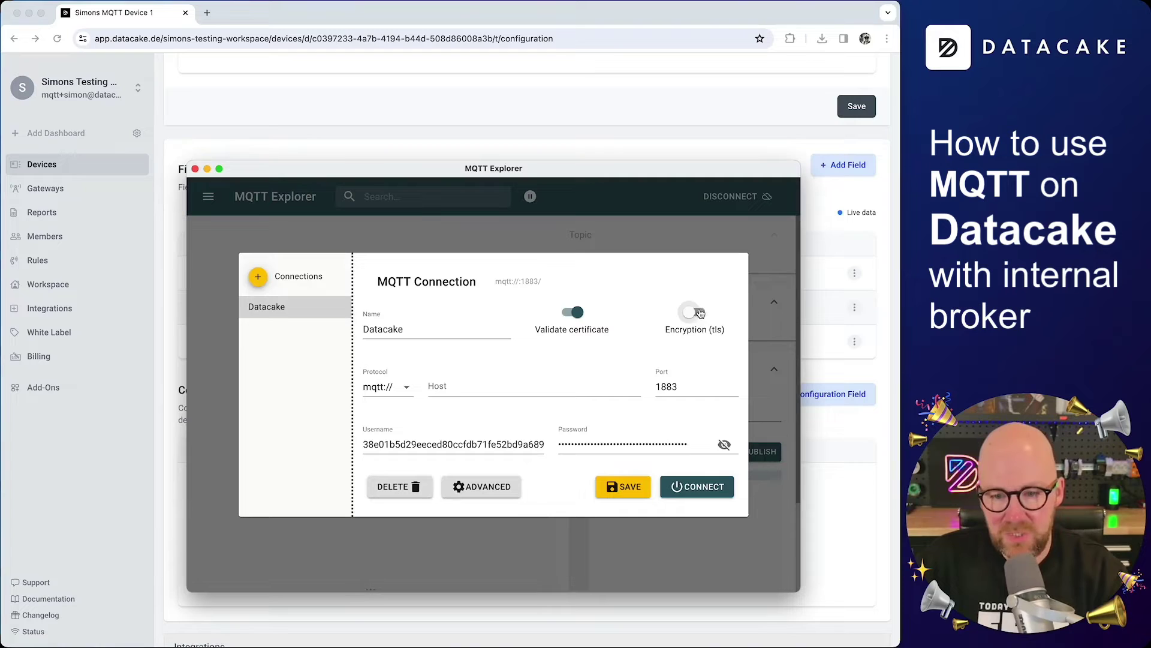
double_click(703, 391)
text(88)
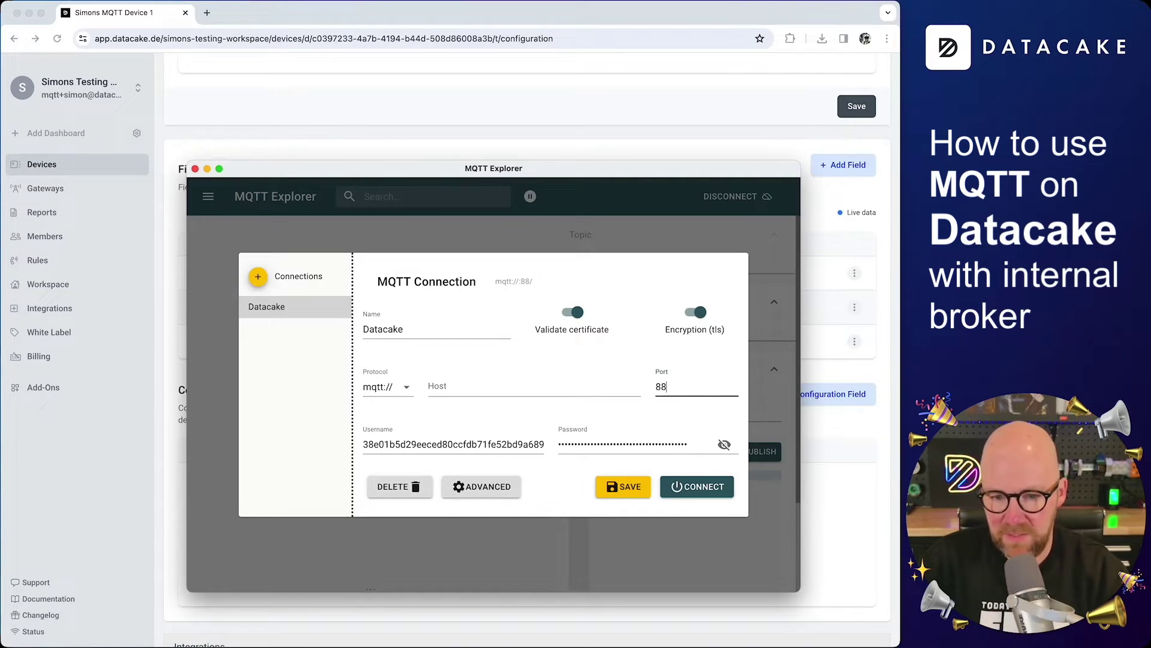
click(623, 486)
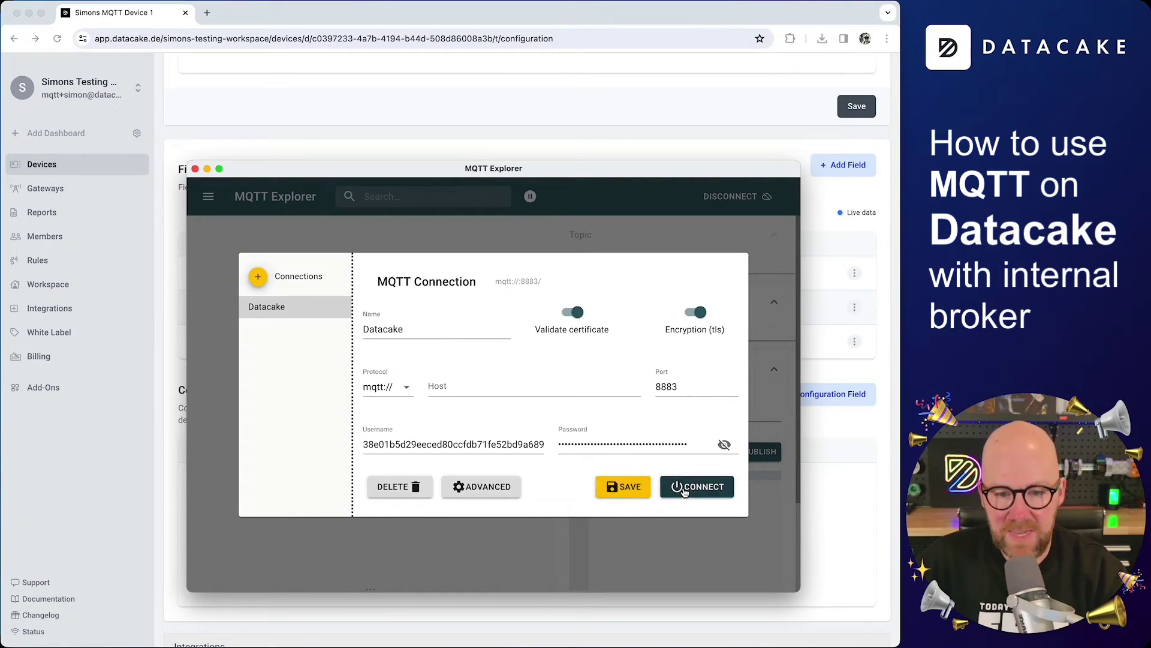
click(522, 391)
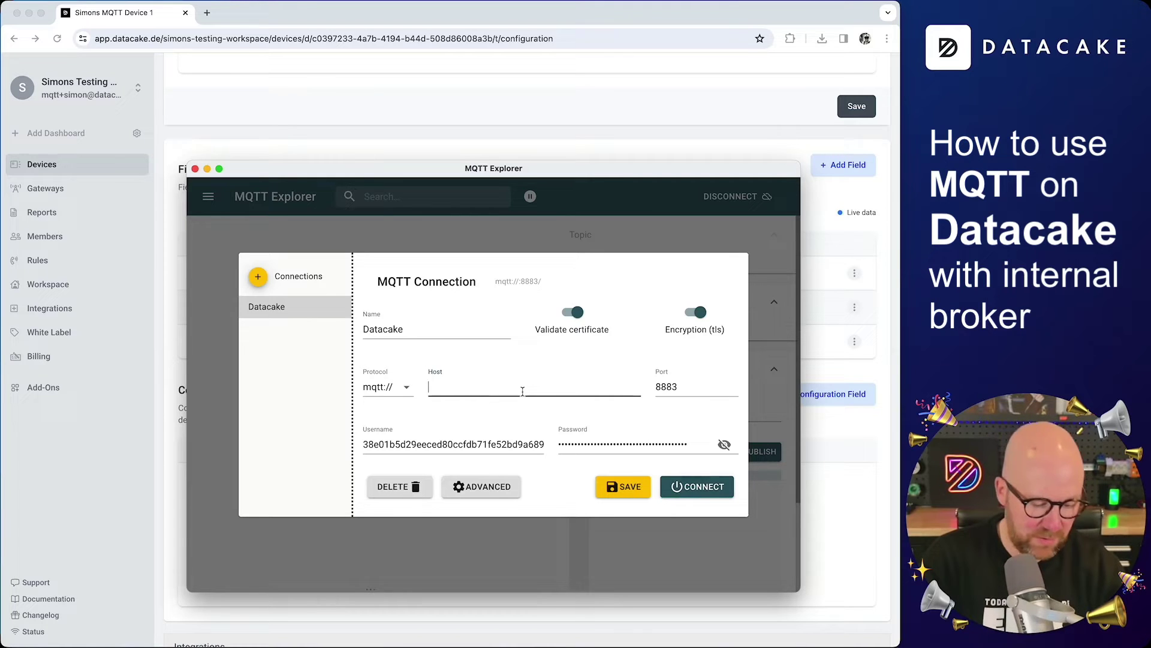
text(mqtt.datacake.co)
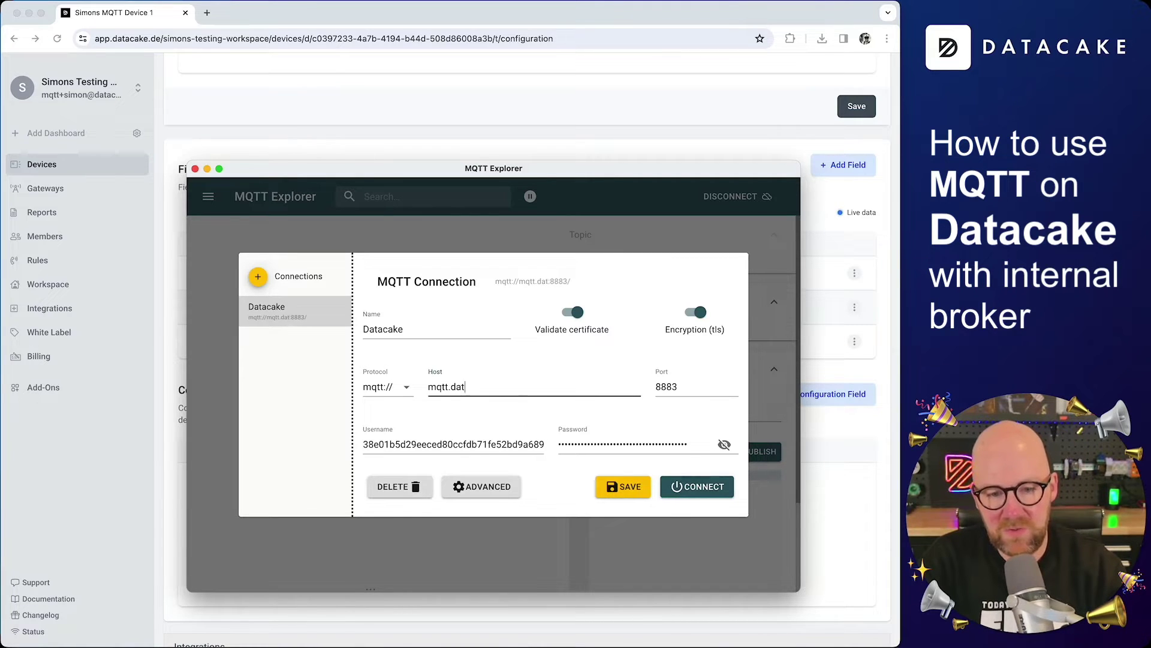
click(623, 486)
click(693, 493)
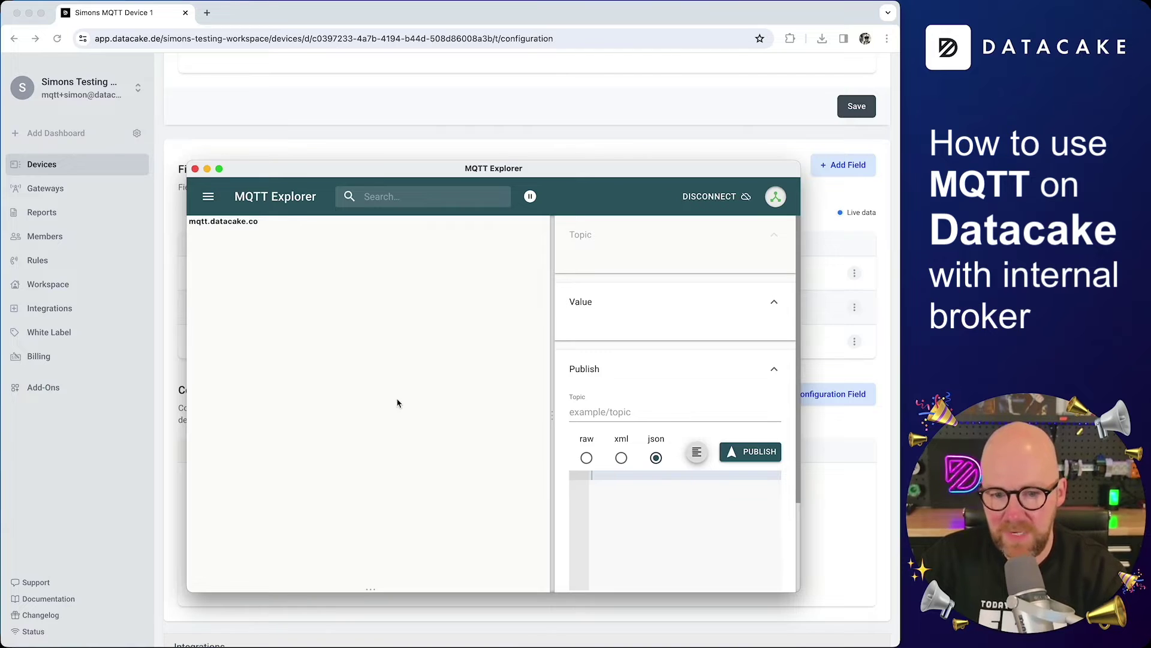
Step: Paste the device's publish topic and locate its [FIELD_NAME] placeholder in Datacake
click(644, 412)
key(cmd+v)
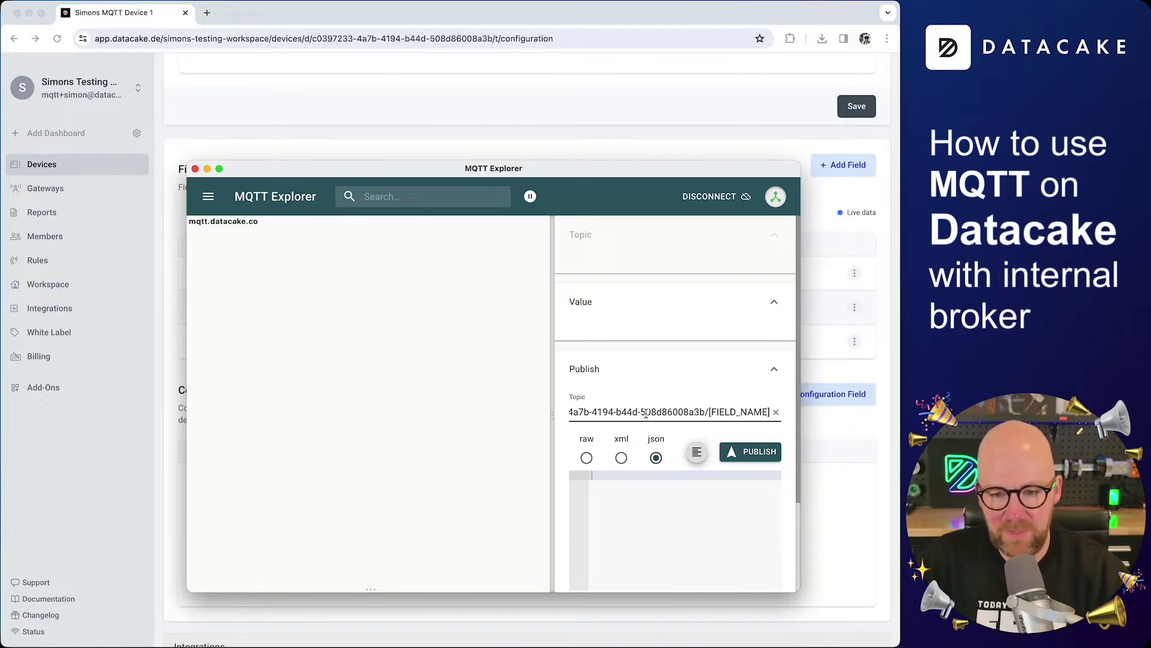
key(cmd+Tab)
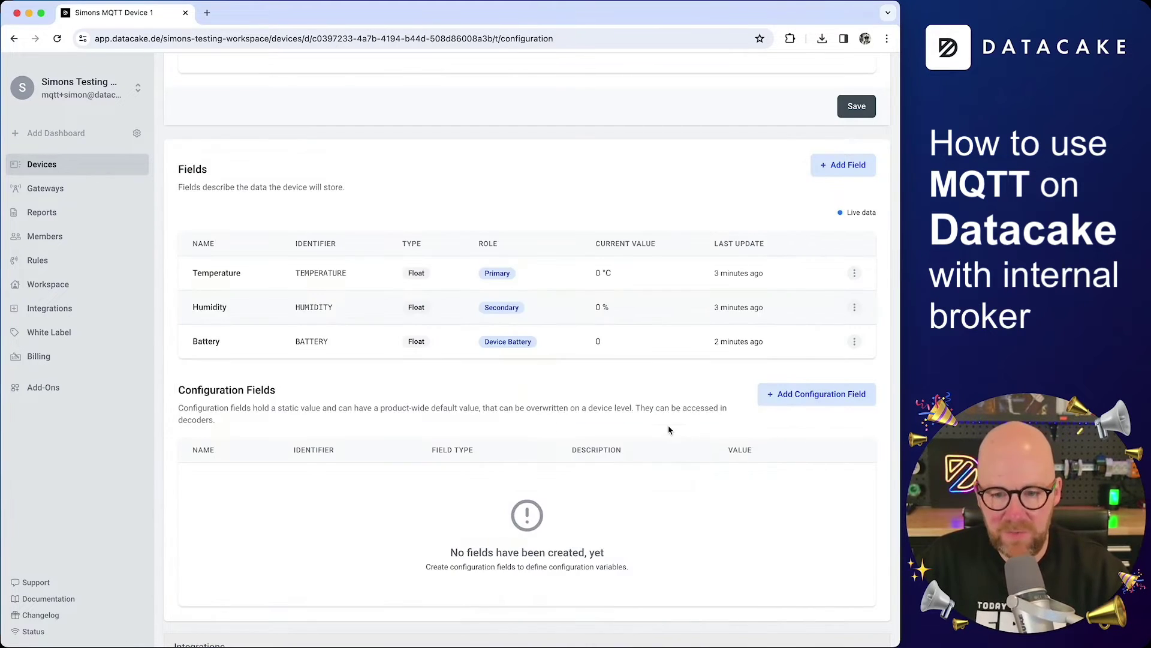
scroll(666, 431, down, 5)
click(855, 416)
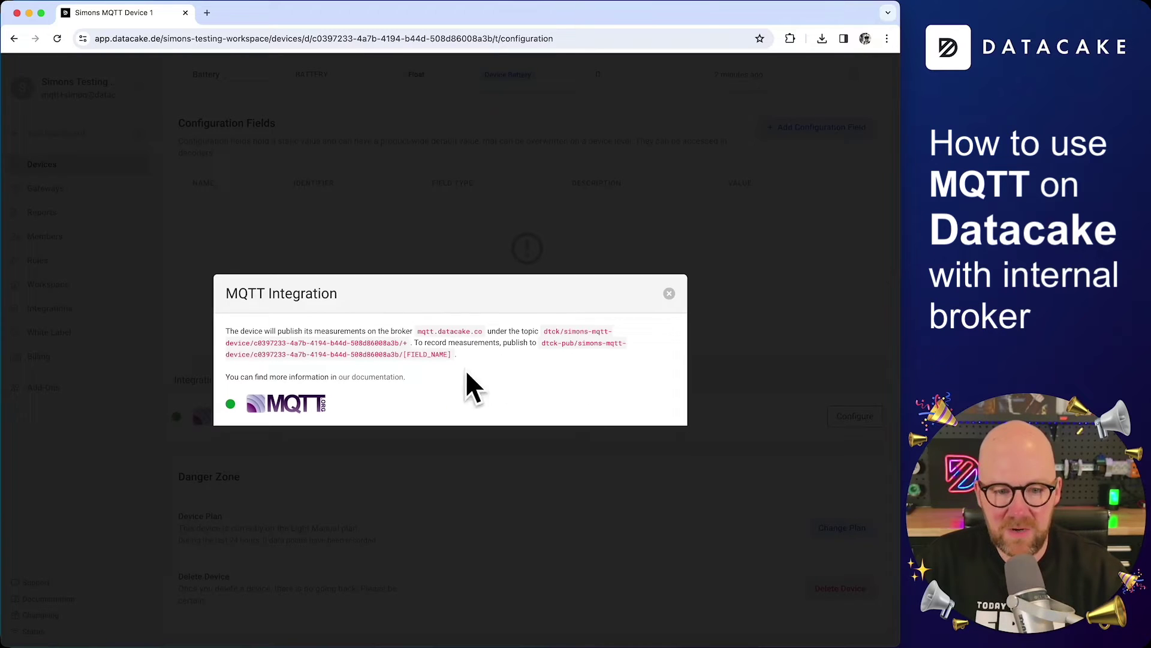
drag(404, 355, 452, 354)
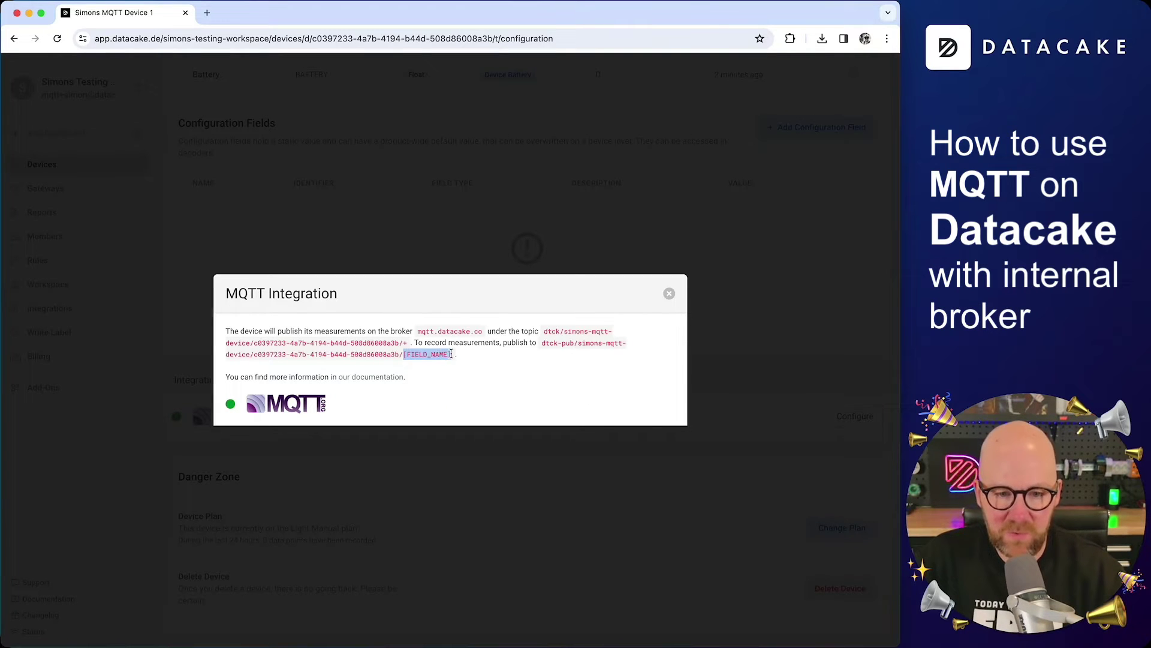
click(669, 293)
scroll(624, 378, up, 4)
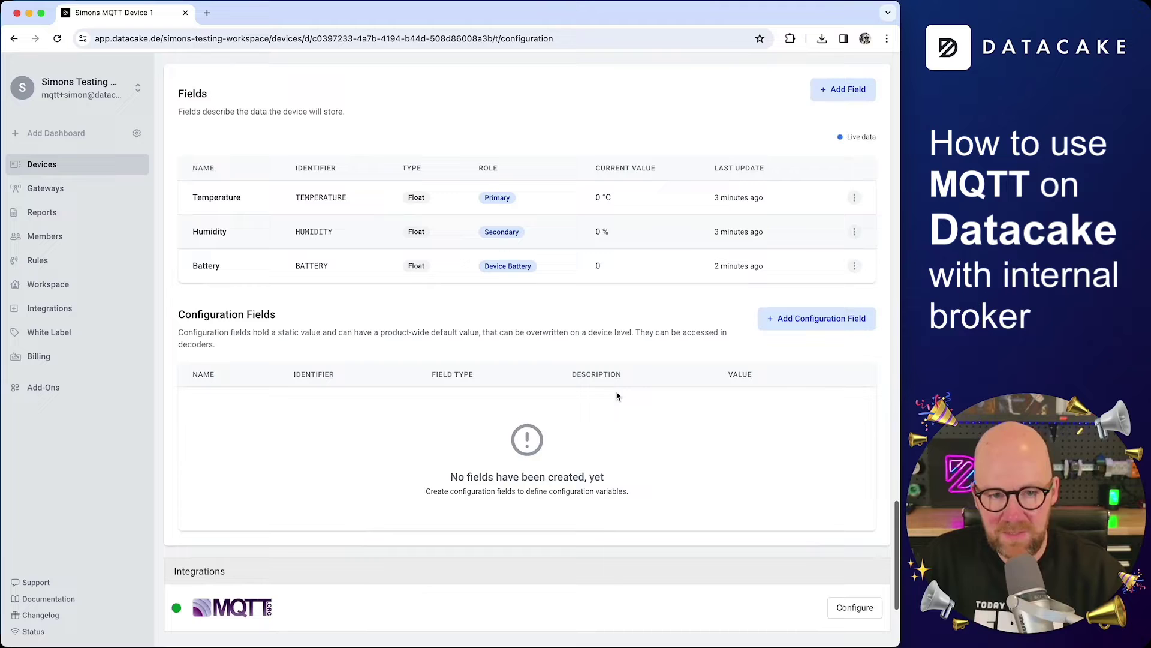
Step: Publish raw value 23.34 to the topic ending in TEMPERATURE
double_click(326, 198)
key(super+c)
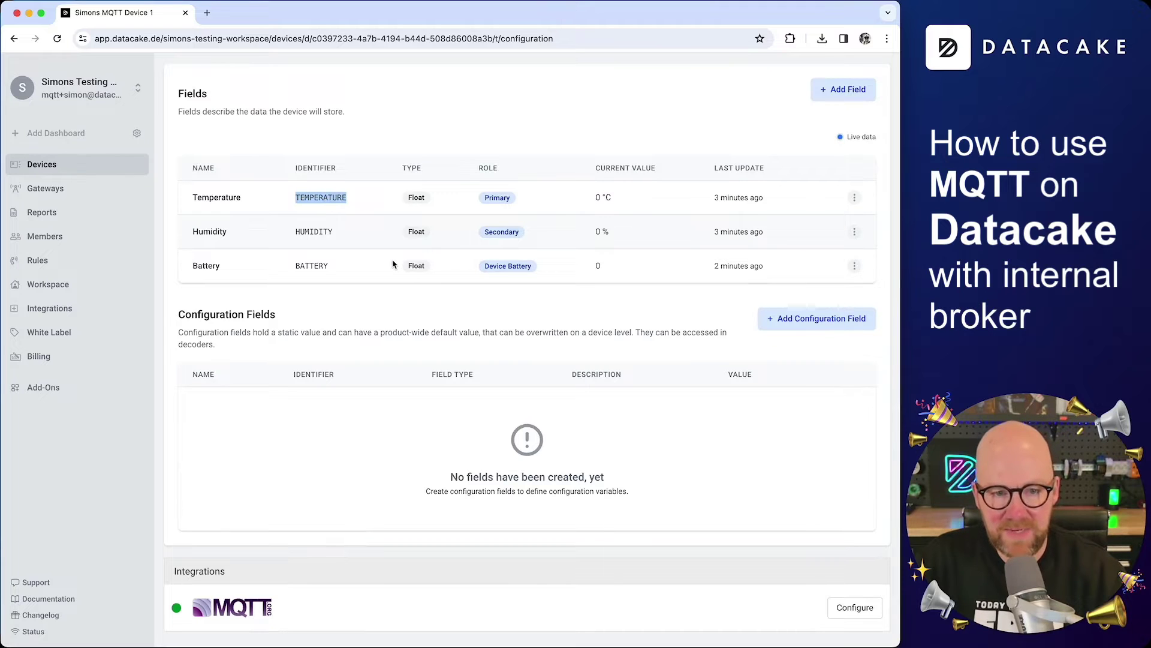
key(super+Tab)
click(638, 412)
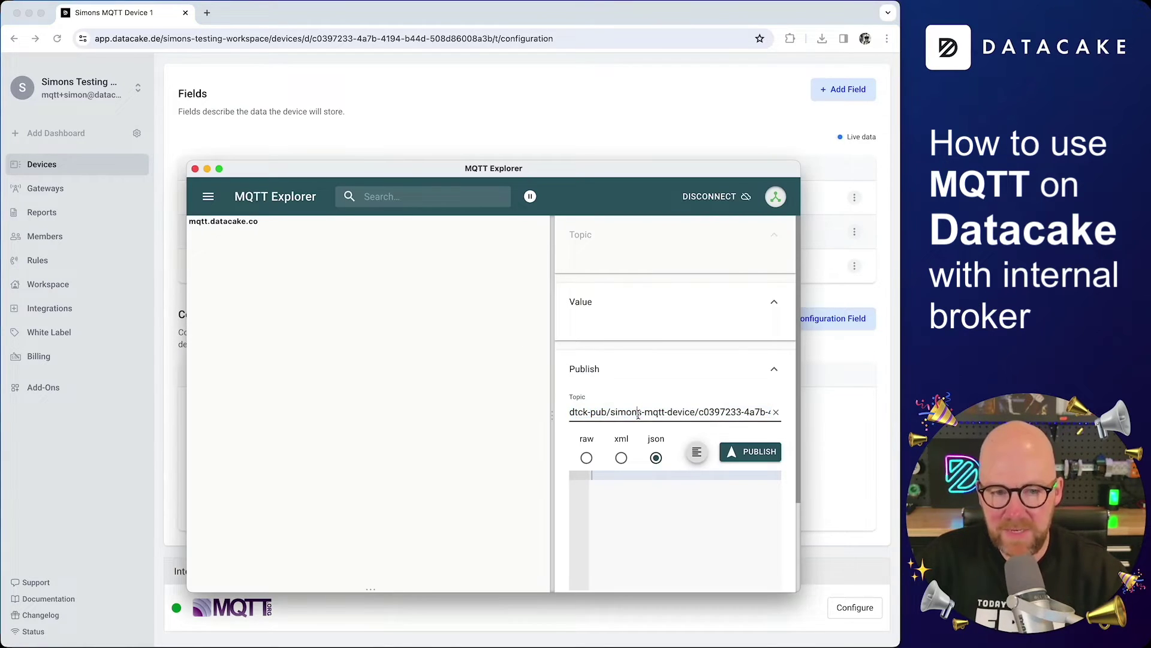
key(super+Right)
key(shift+Left)
key(shift+Left)
key(shift+Left)
key(shift+Left)
key(shift+Left)
key(shift+Left)
key(shift+Left)
key(shift+Left)
key(shift+Left)
key(shift+Left)
key(shift+Left)
key(shift+Left)
key(BackSpace)
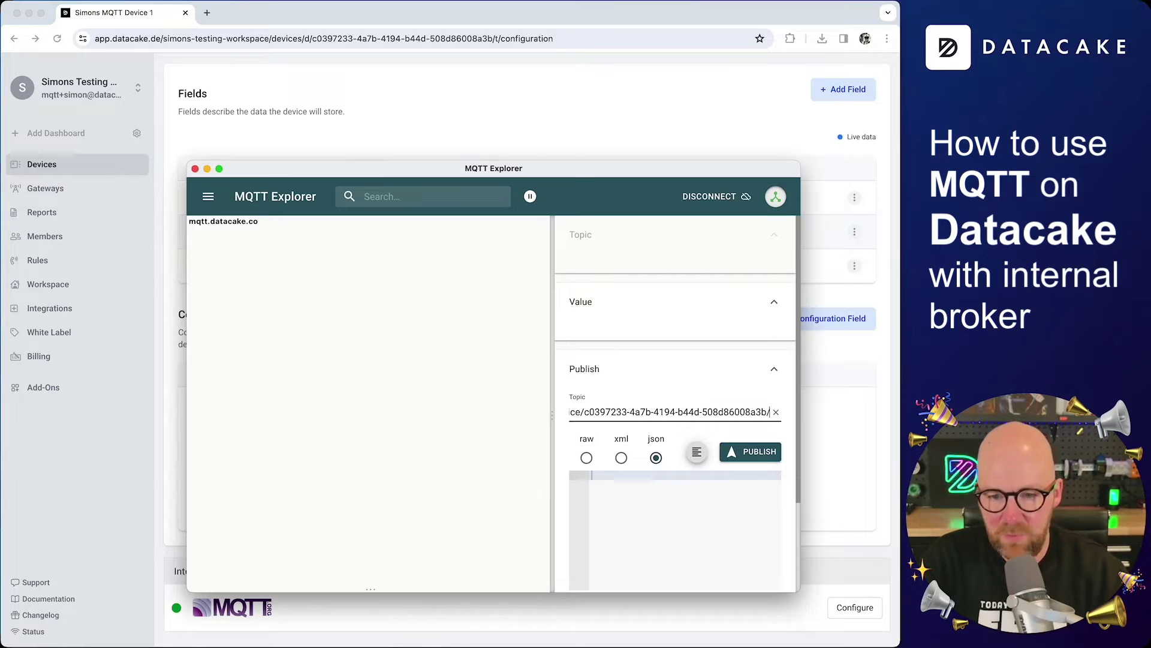
key(super+v)
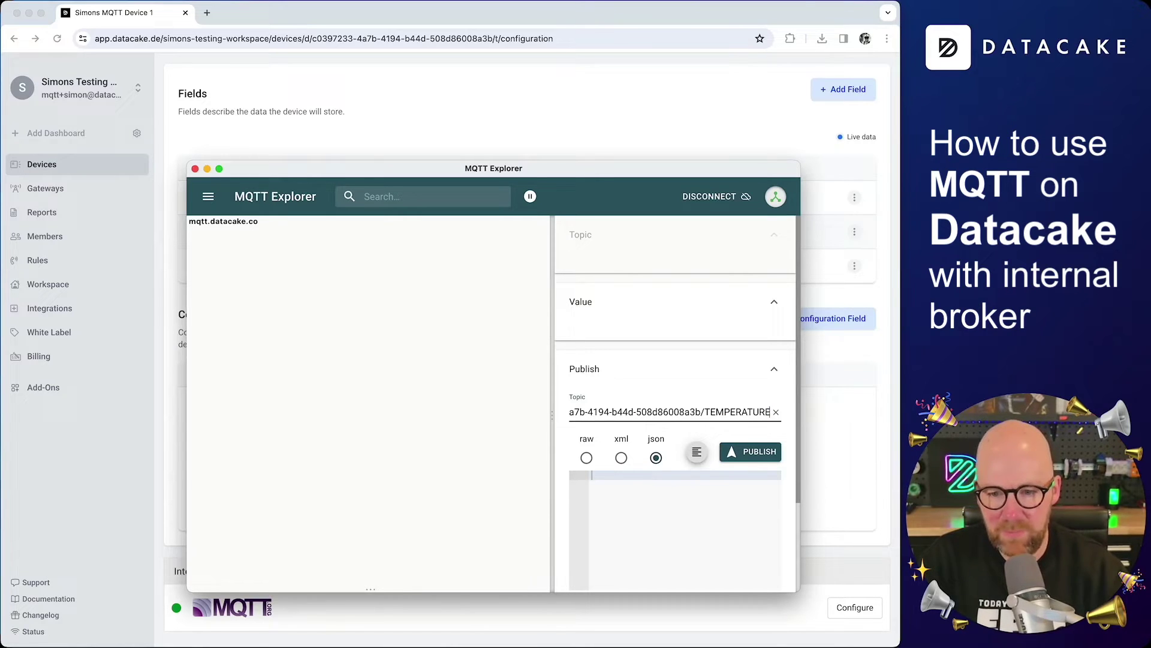
scroll(606, 393, down, 3)
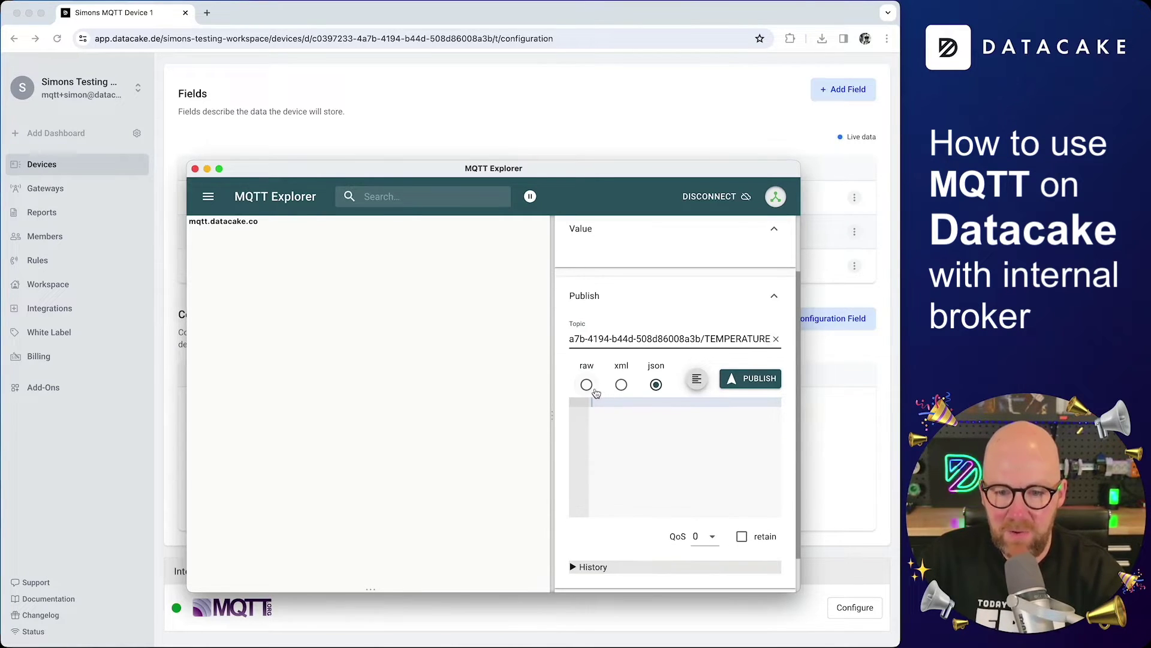
click(586, 385)
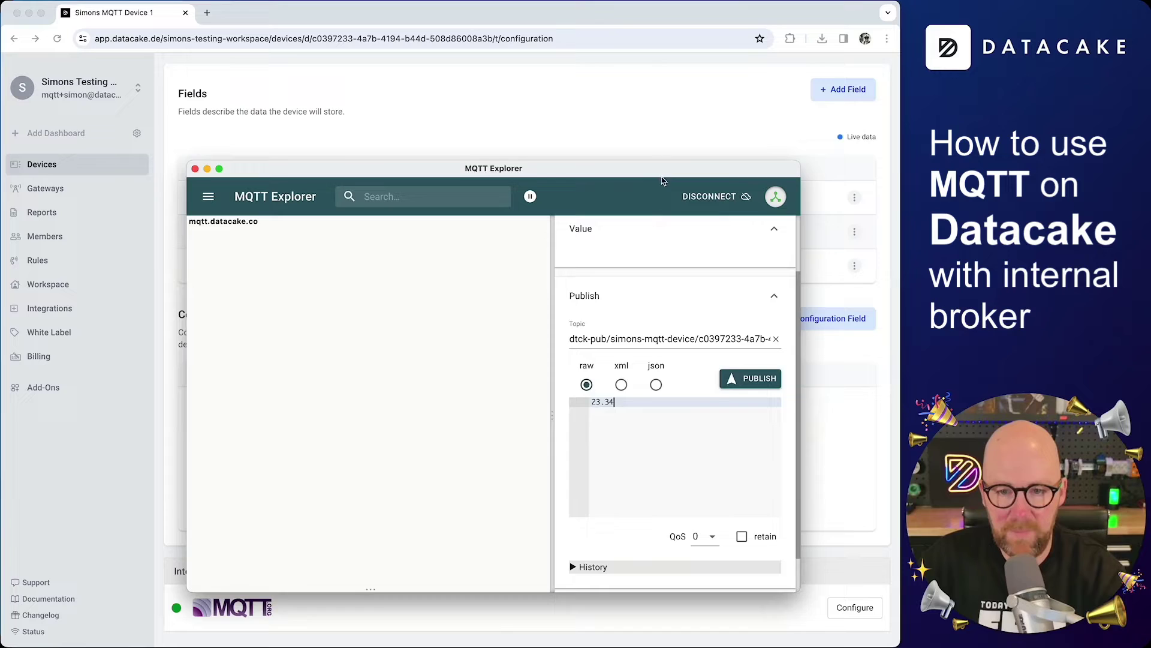
drag(660, 179, 320, 140)
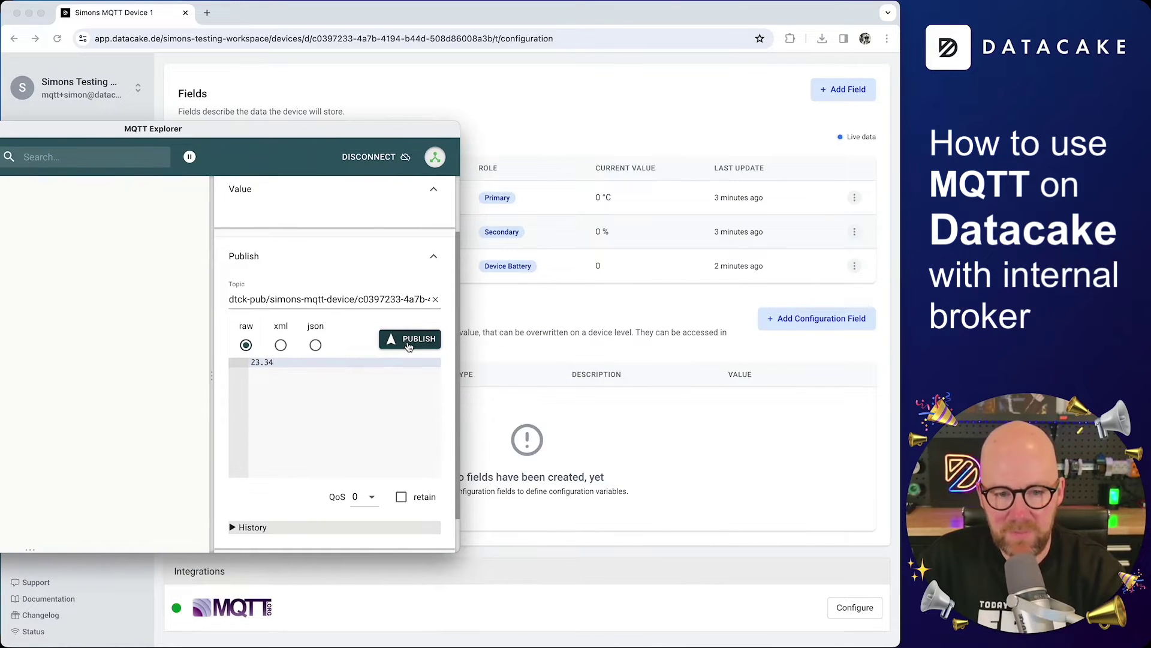
click(408, 345)
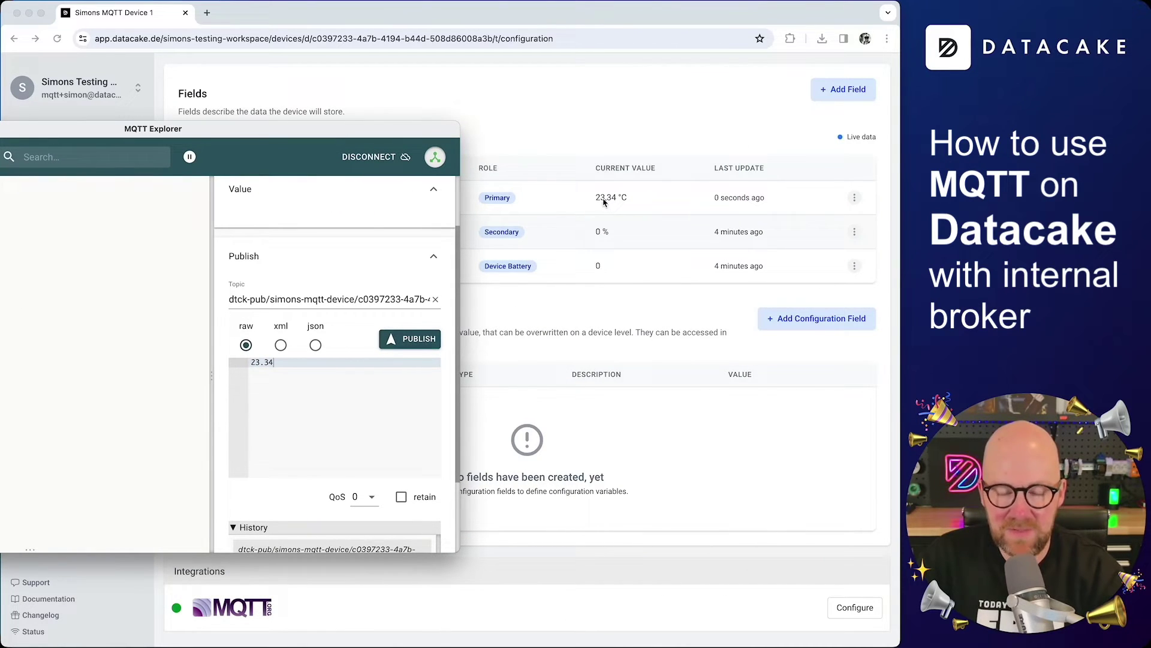
Step: Publish 45.45 to the topic ending in HUMIDITY
click(392, 299)
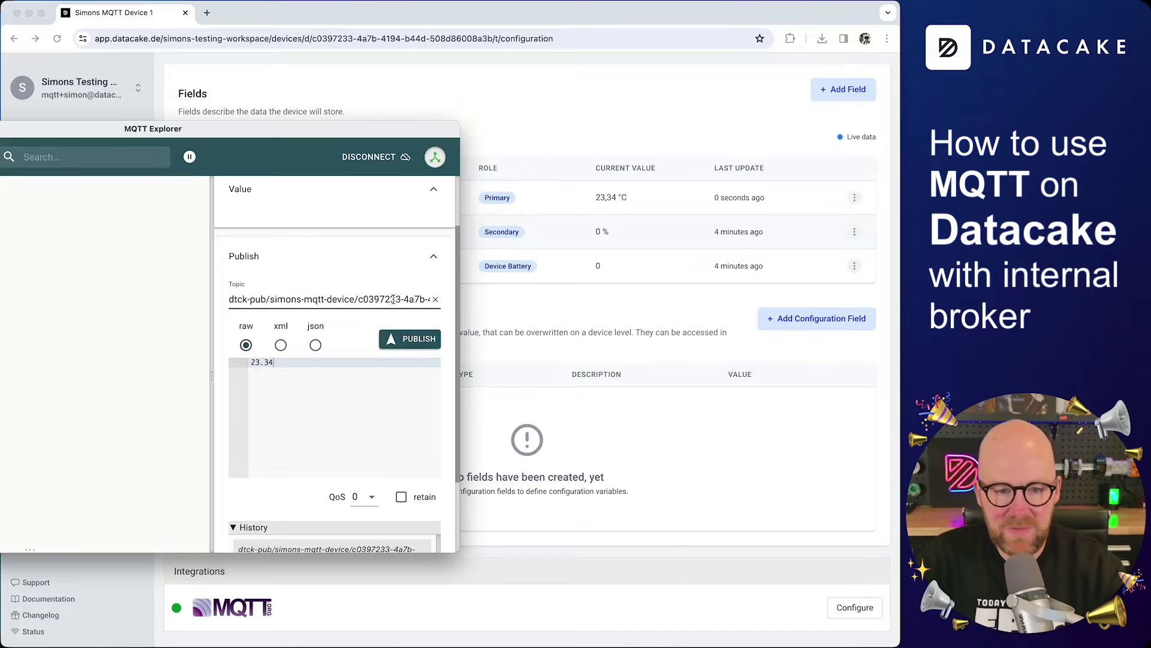
key(super+Right)
double_click(392, 299)
text(HUMIDITY)
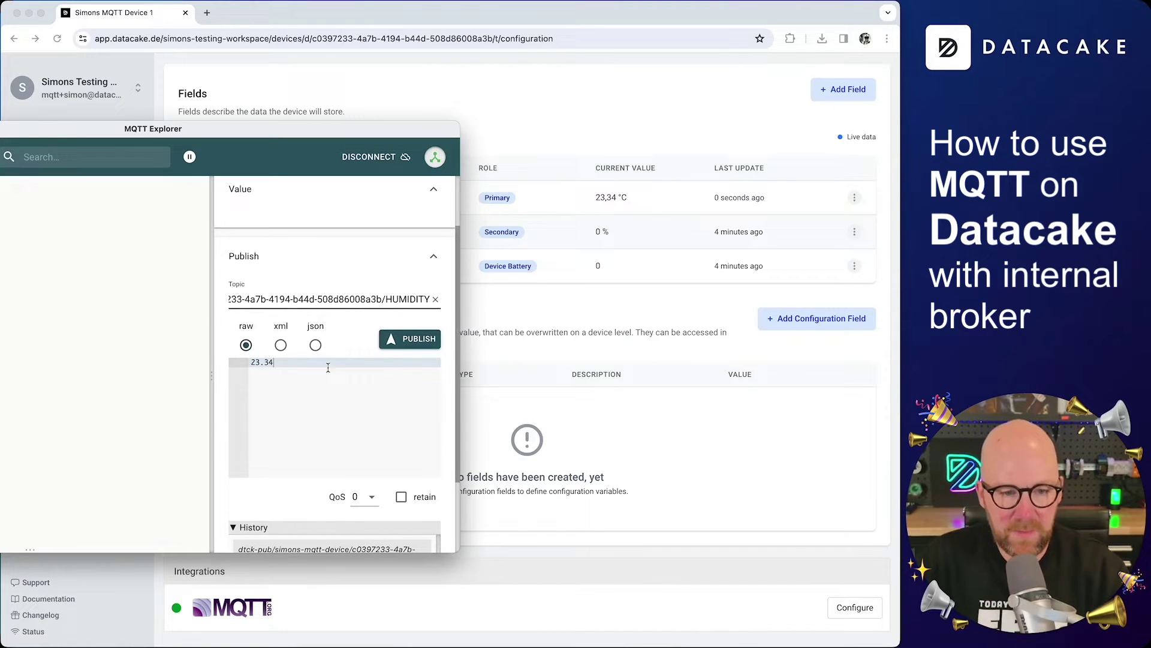
triple_click(322, 363)
text(453)
key(BackSpace)
text(.45)
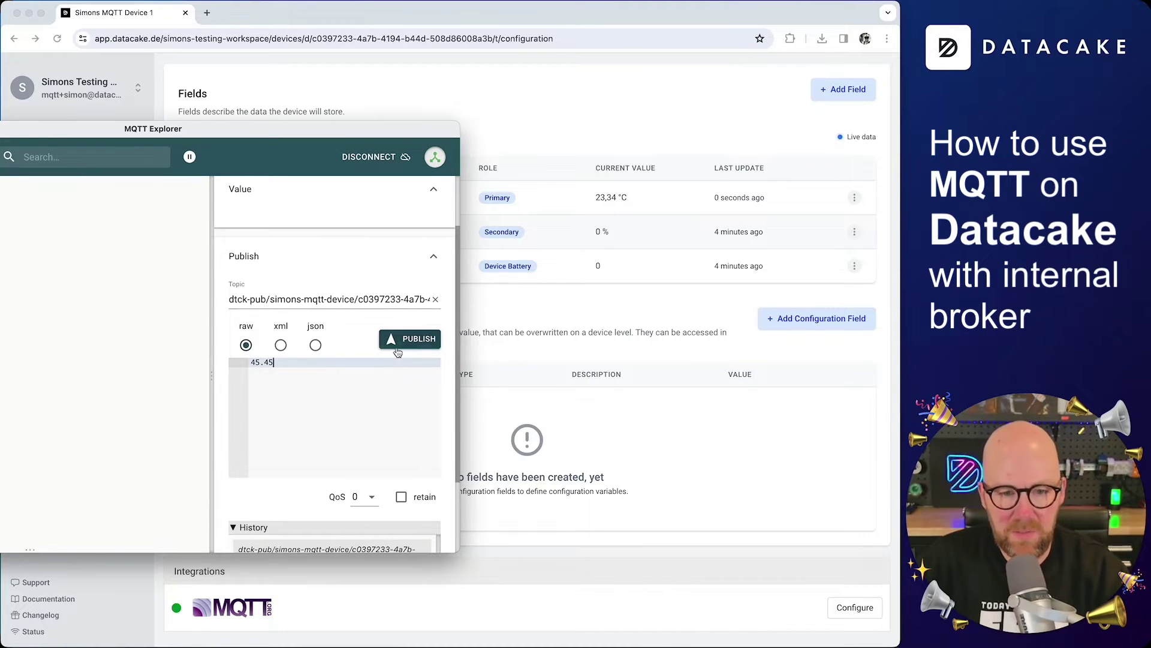
click(398, 339)
Step: Publish 78 to the topic ending in BATTERY and check the updated field values
click(358, 290)
key(super+Right)
double_click(407, 300)
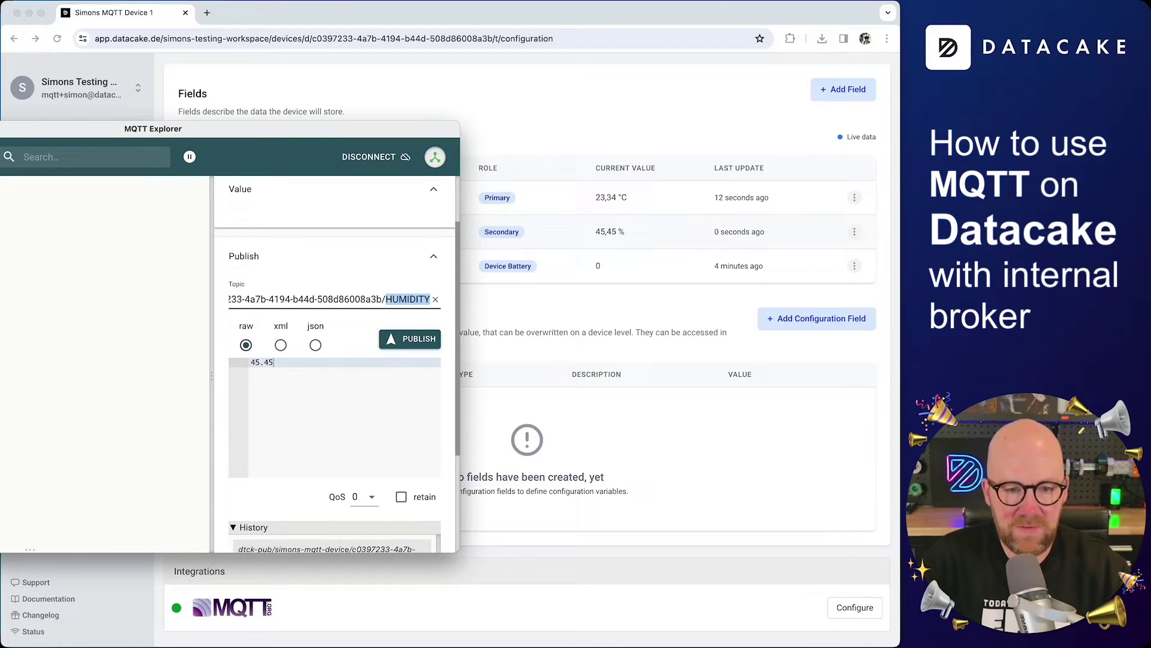
text(BATTERY)
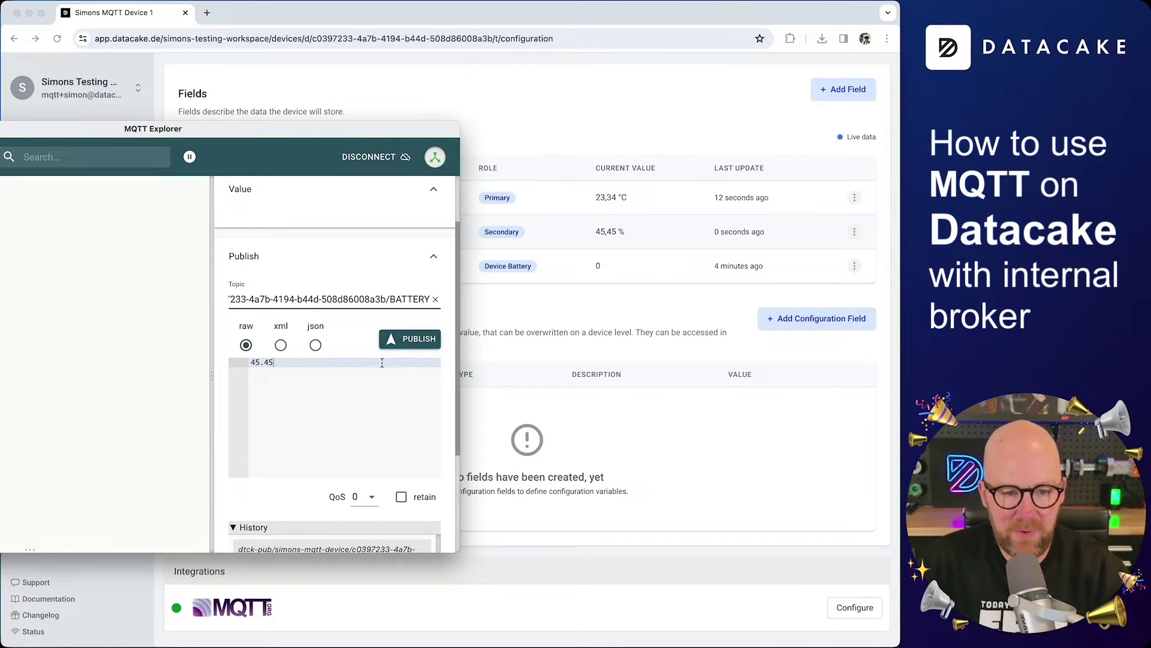
triple_click(345, 386)
text(78)
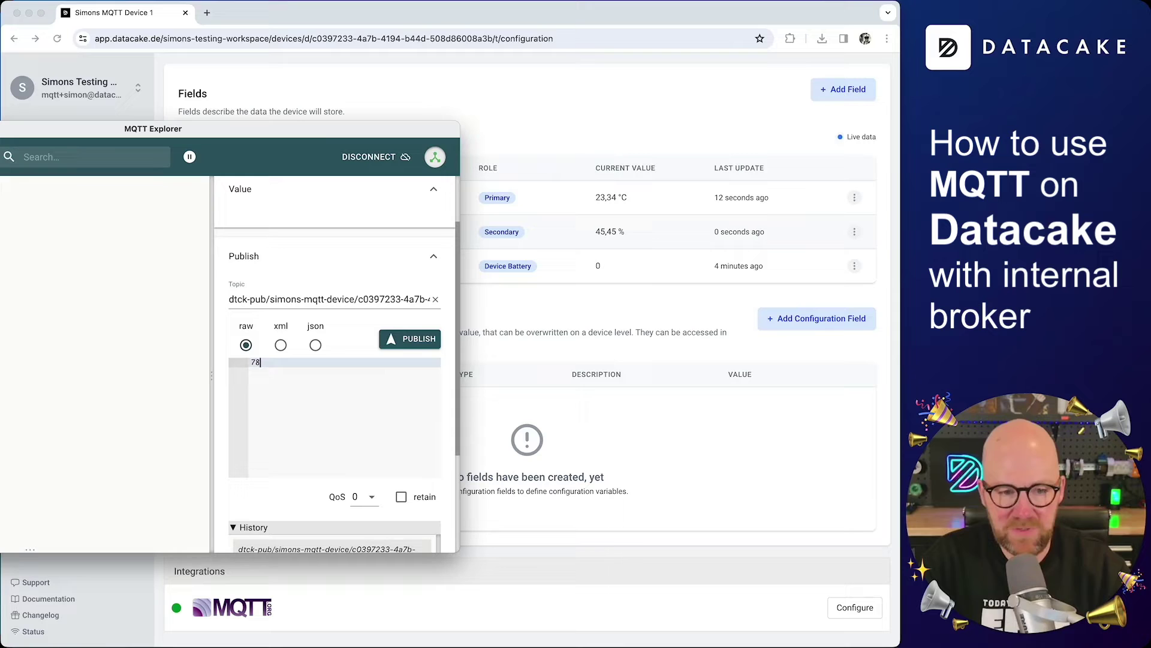
click(428, 346)
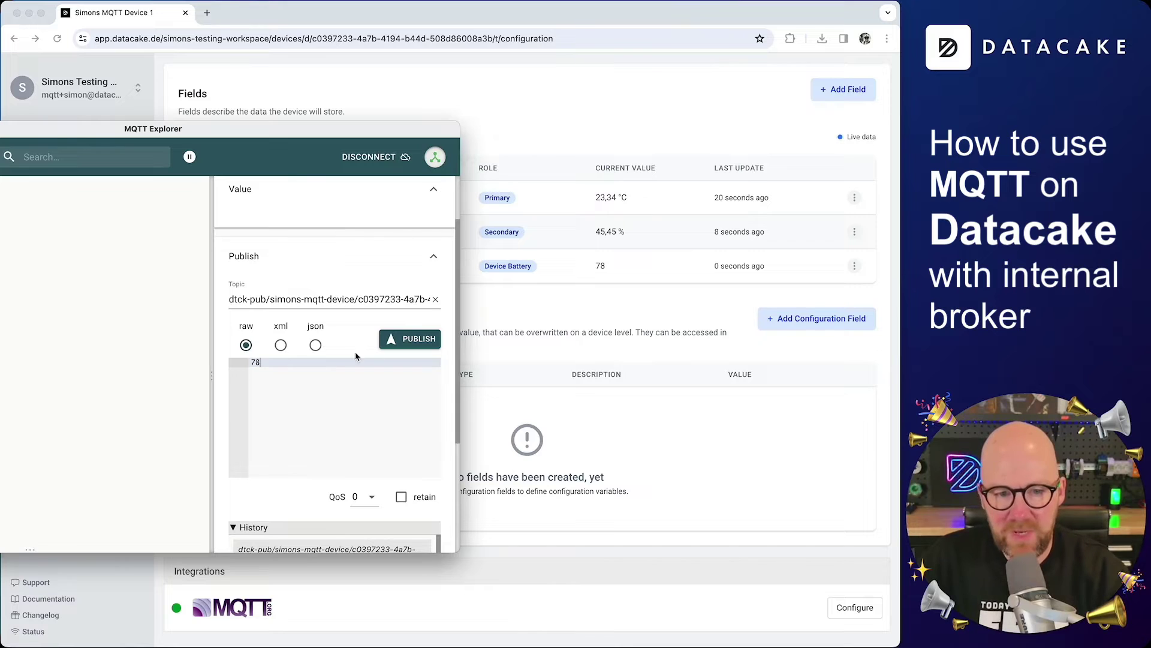
drag(321, 132, 594, 190)
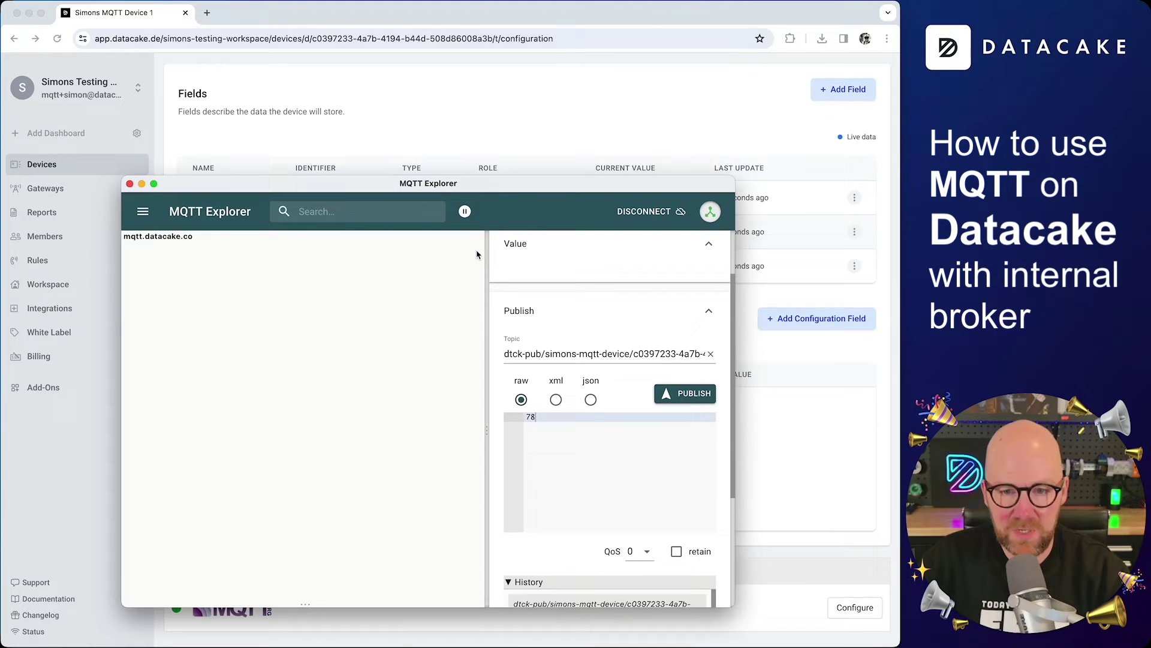
drag(508, 186, 338, 208)
Step: Open the device's Dashboard in Datacake and turn on edit mode
click(544, 122)
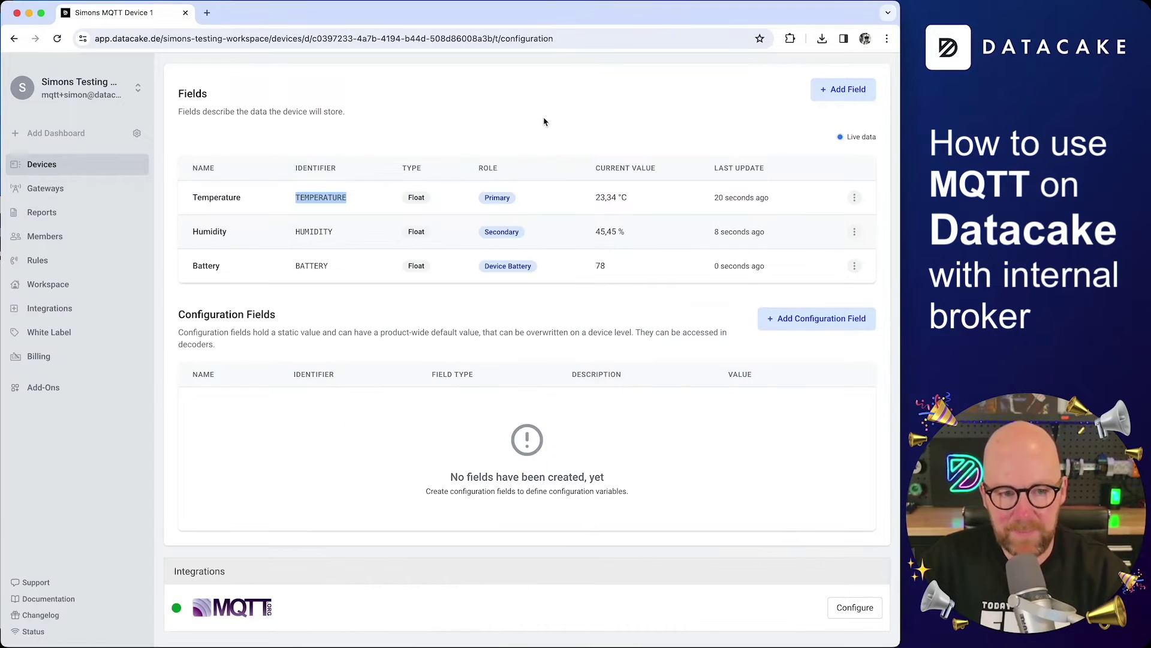
click(401, 293)
scroll(396, 297, up, 15)
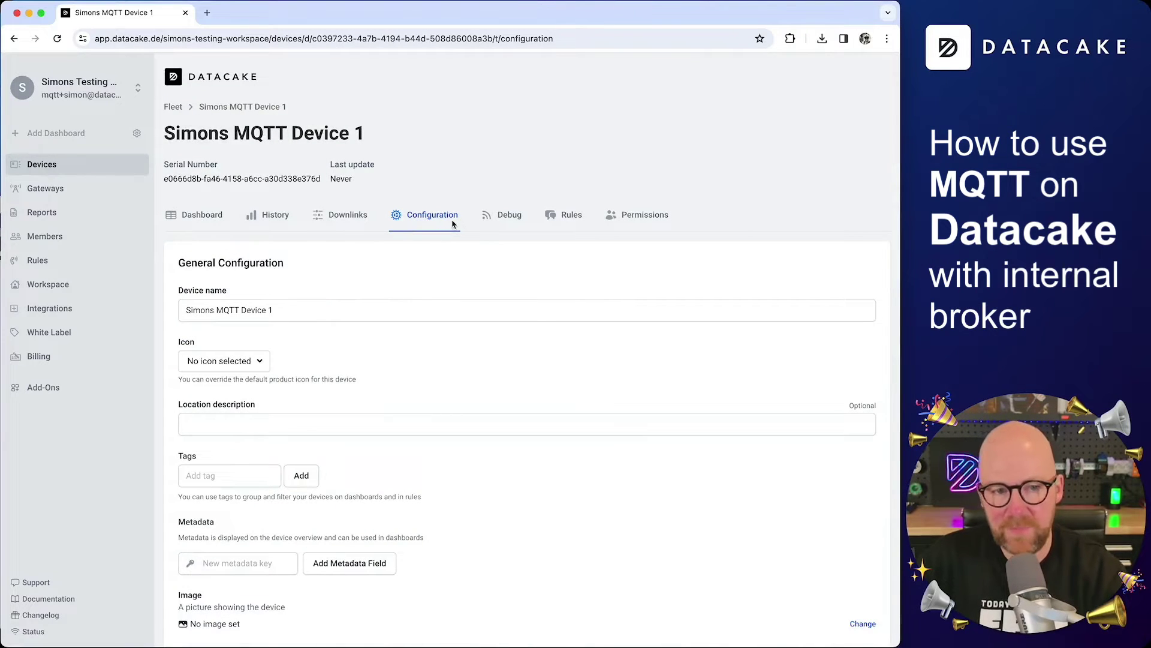
click(203, 215)
click(874, 216)
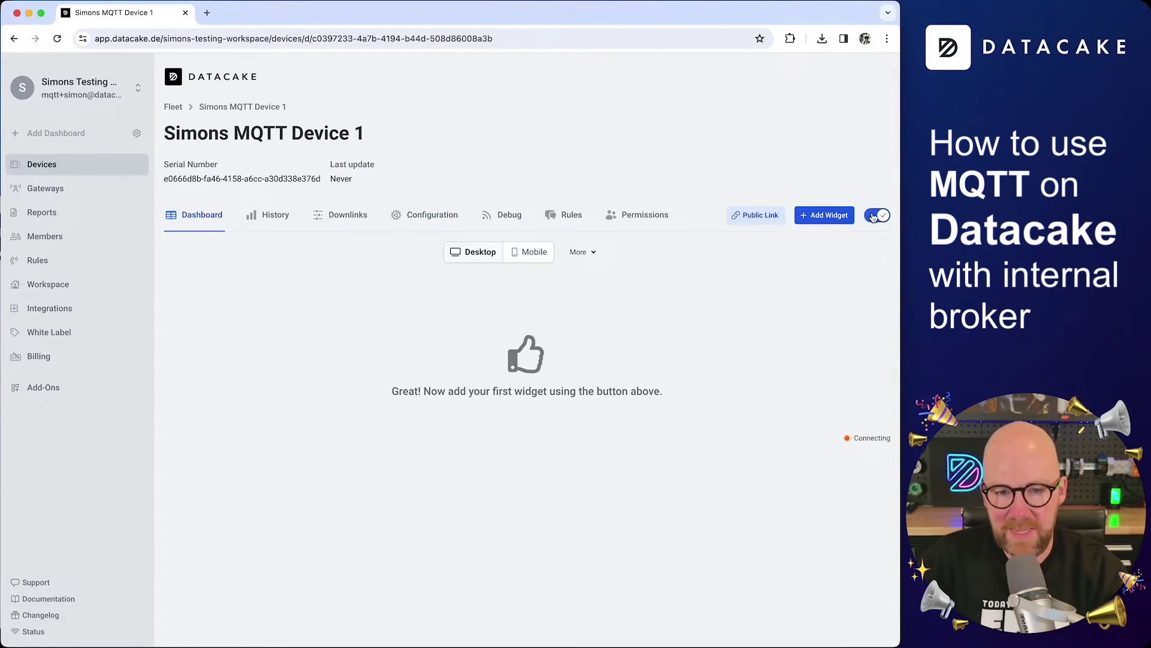
Step: Add a Value widget bound to the Temperature field, save it, and exit edit mode
click(824, 215)
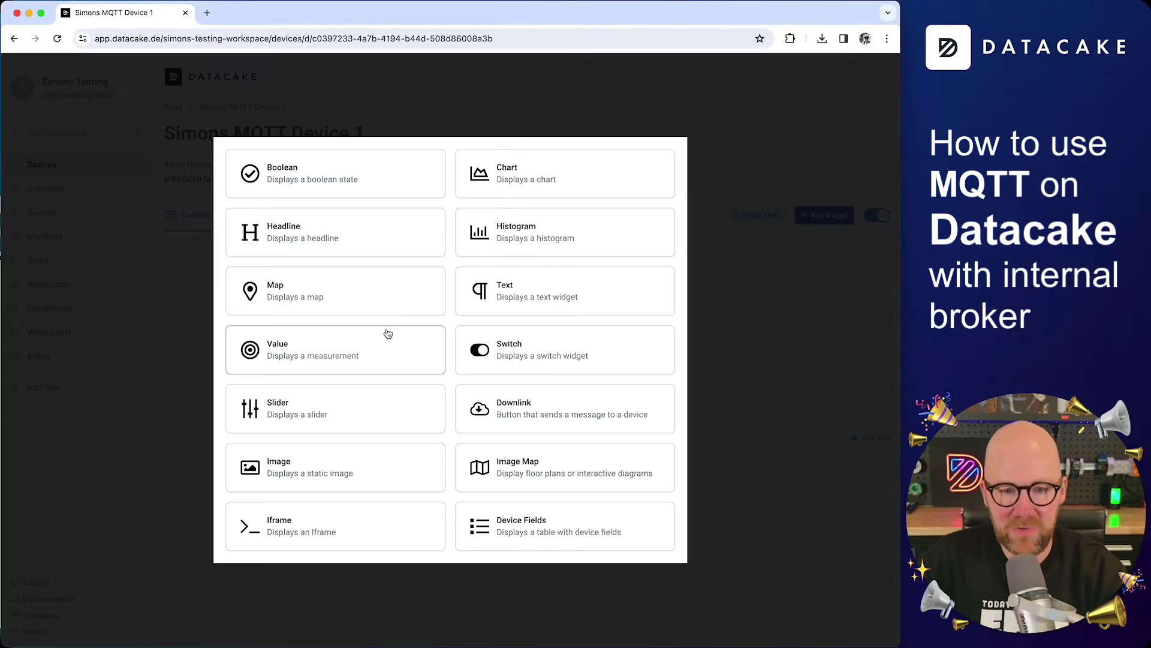
click(318, 360)
click(334, 366)
click(334, 373)
click(339, 369)
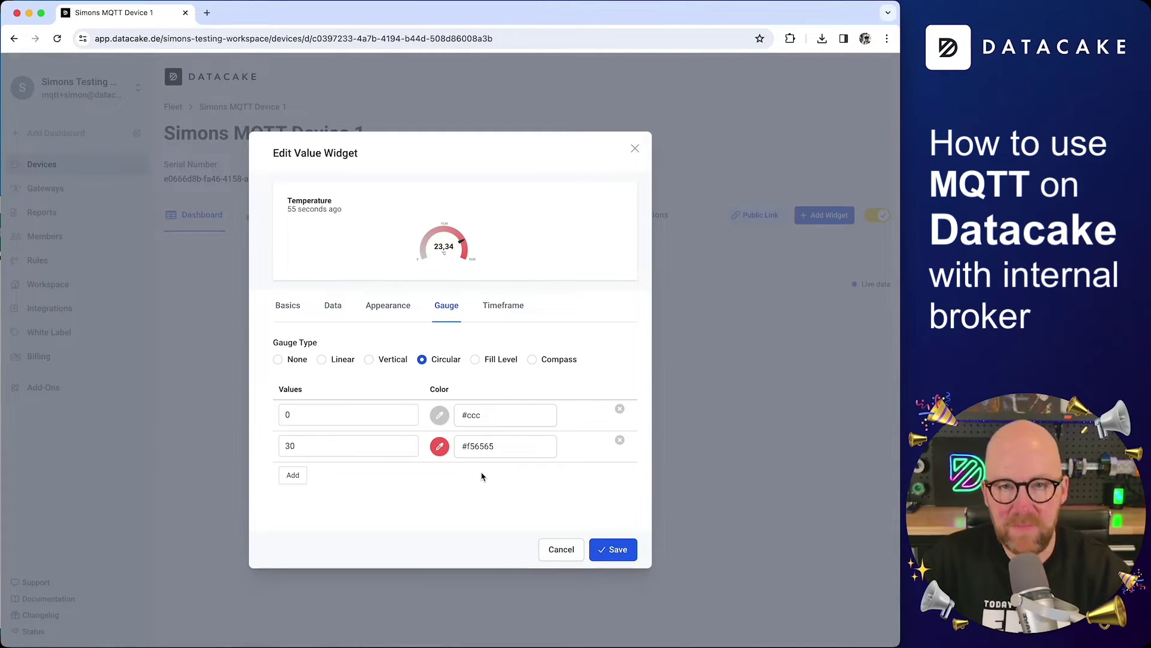
click(613, 549)
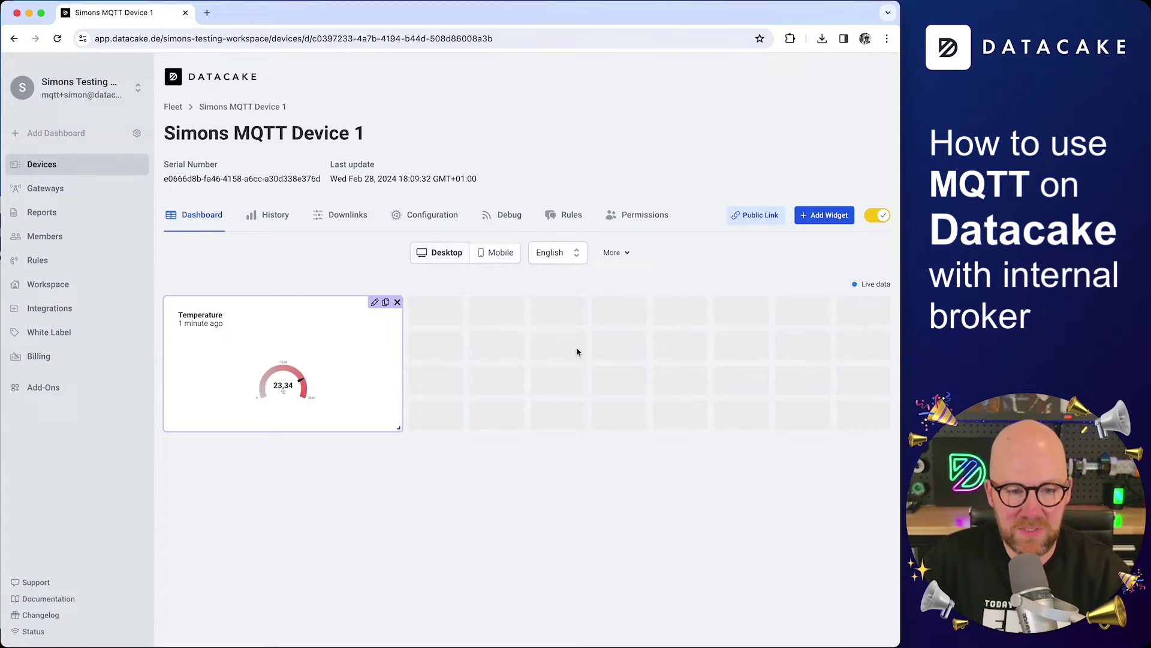
click(877, 214)
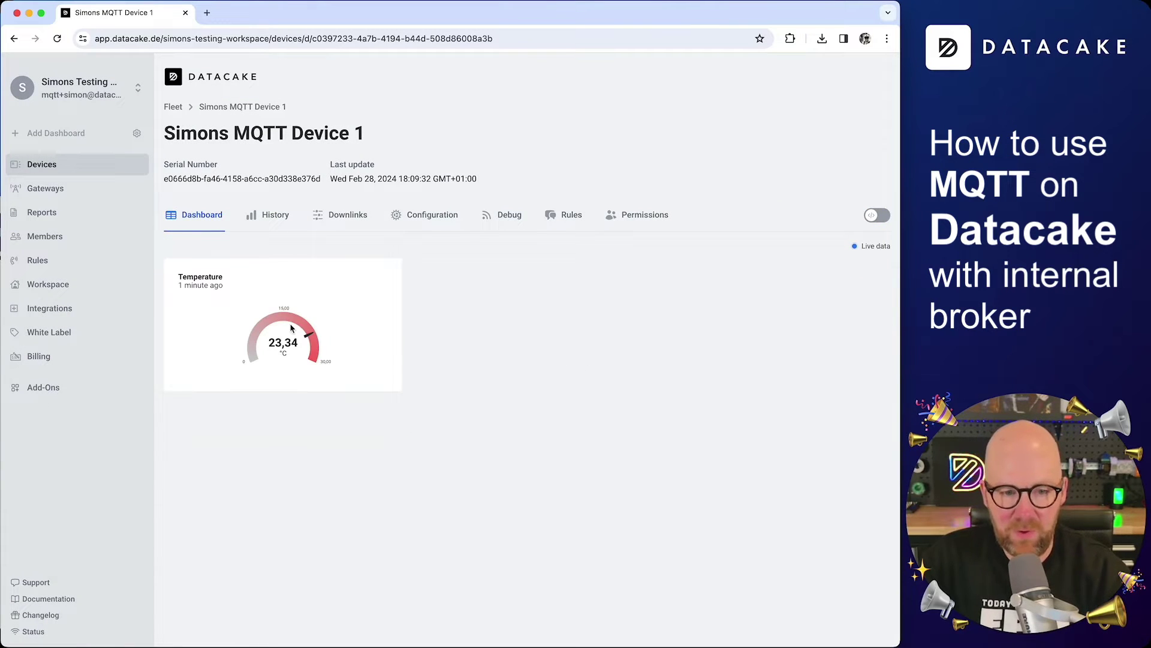
Step: Bring MQTT Explorer forward and check the end of Device 1's …/TEMPERATURE publish topic
key(super+Tab)
drag(114, 207, 604, 148)
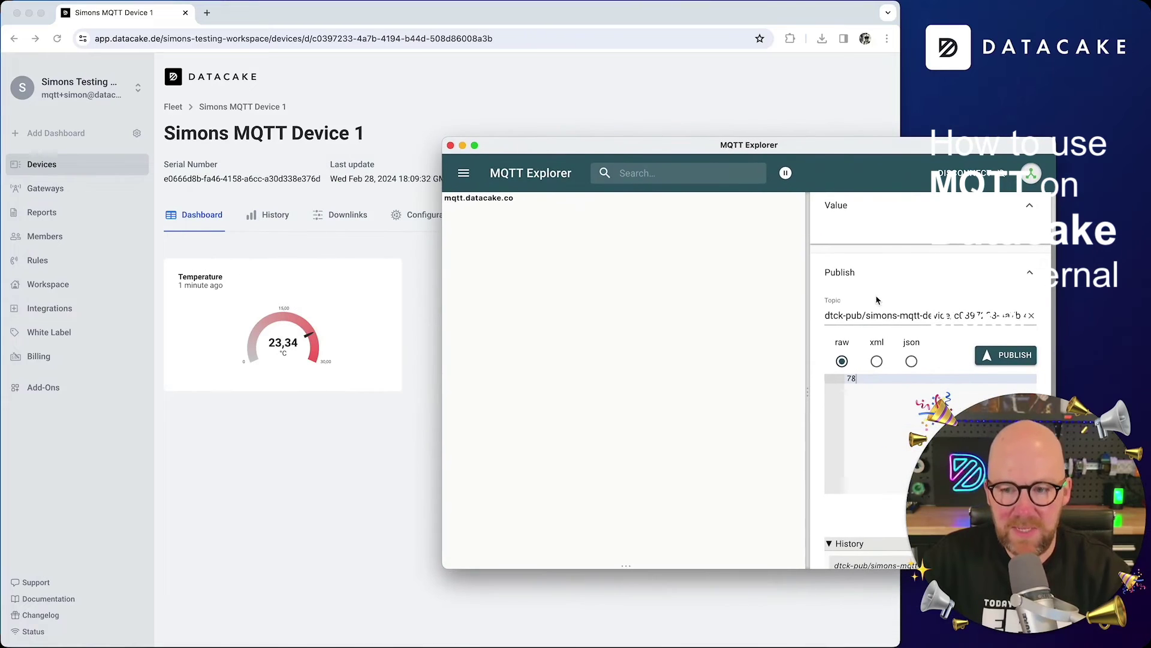
click(955, 314)
key(super+Right)
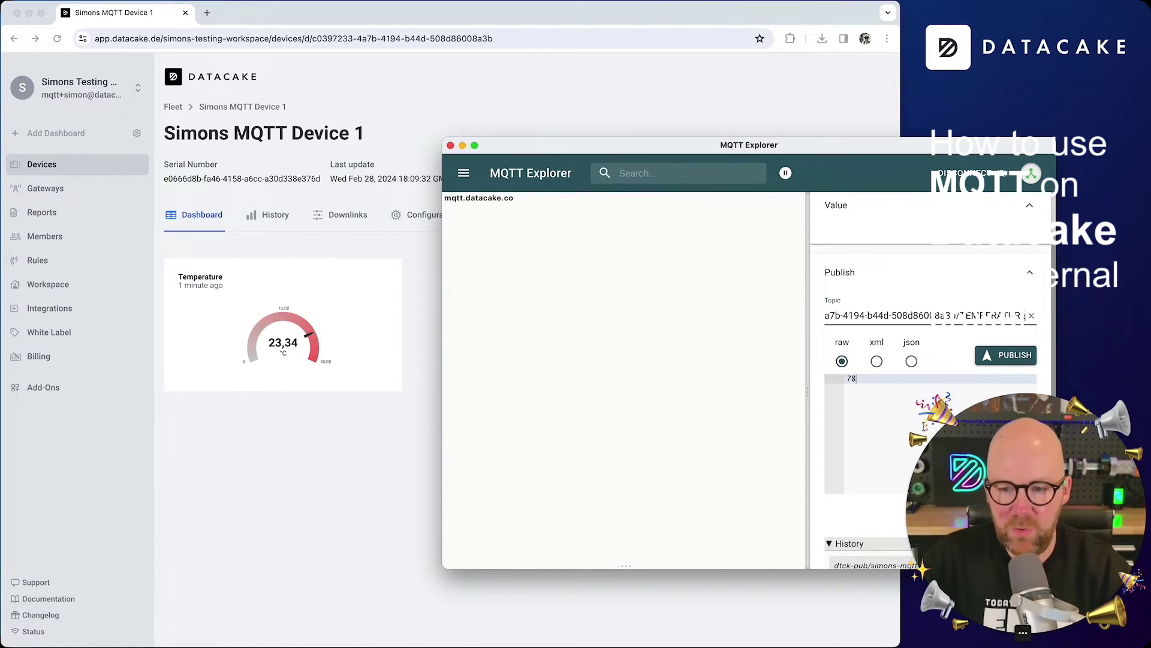
Step: Replace the payload 78 with 32.5, publish it, and return to the Datacake dashboard
click(871, 386)
key(super+a)
text(32,)
drag(660, 145, 652, 12)
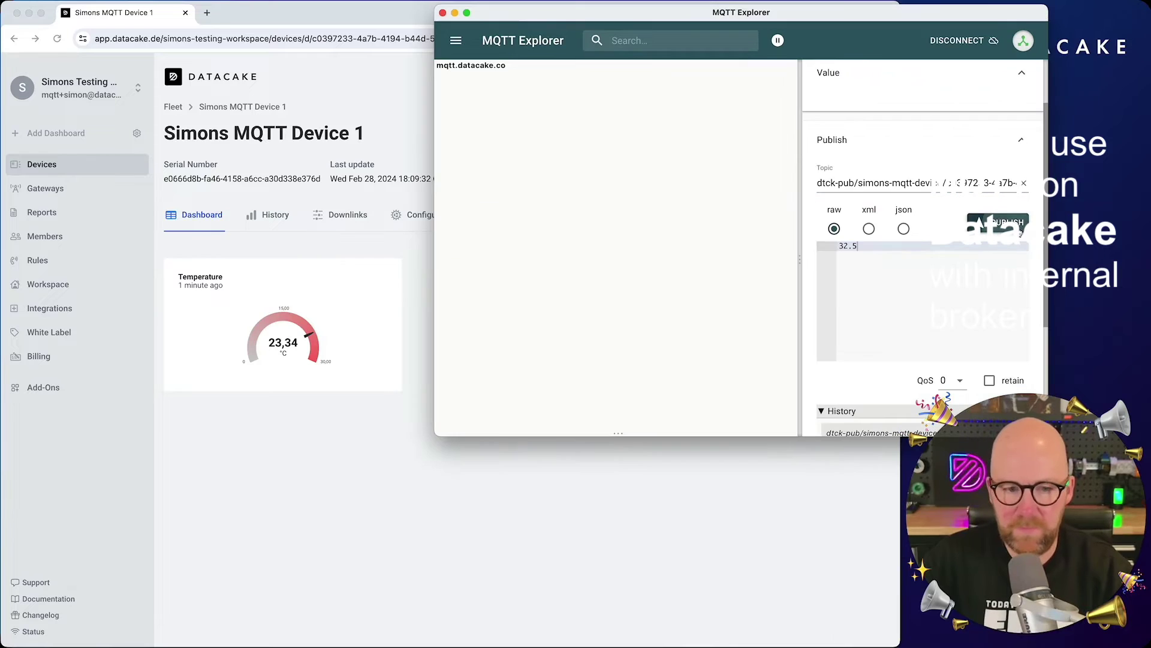
key(BackSpace)
text(.5)
click(998, 222)
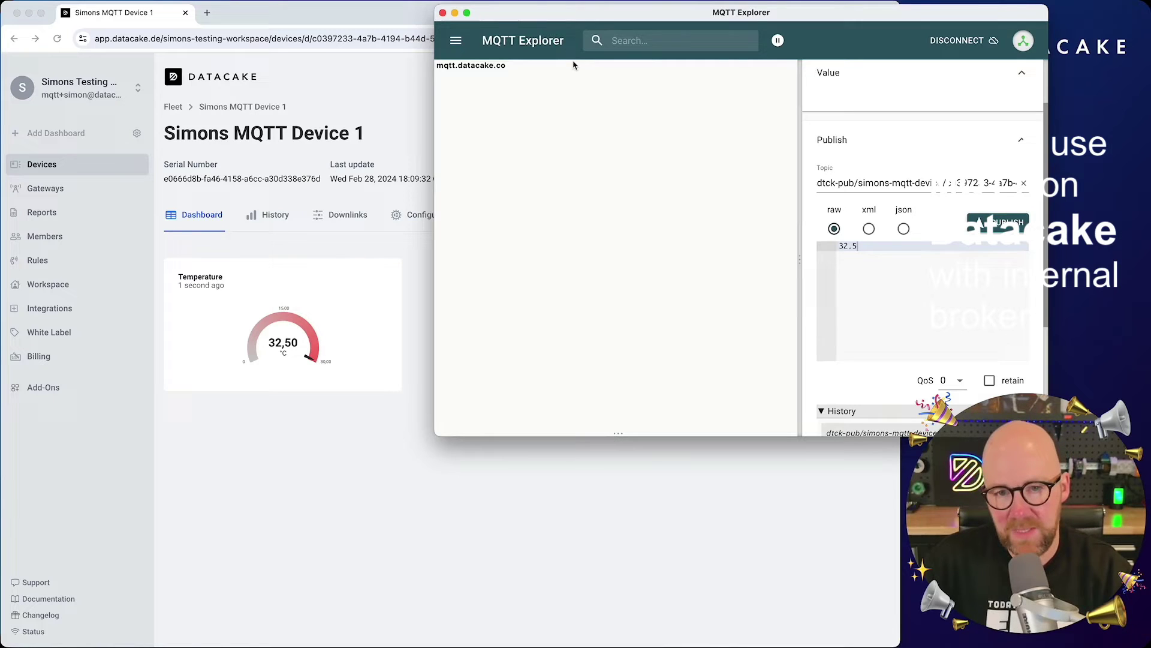
drag(596, 12, 336, 202)
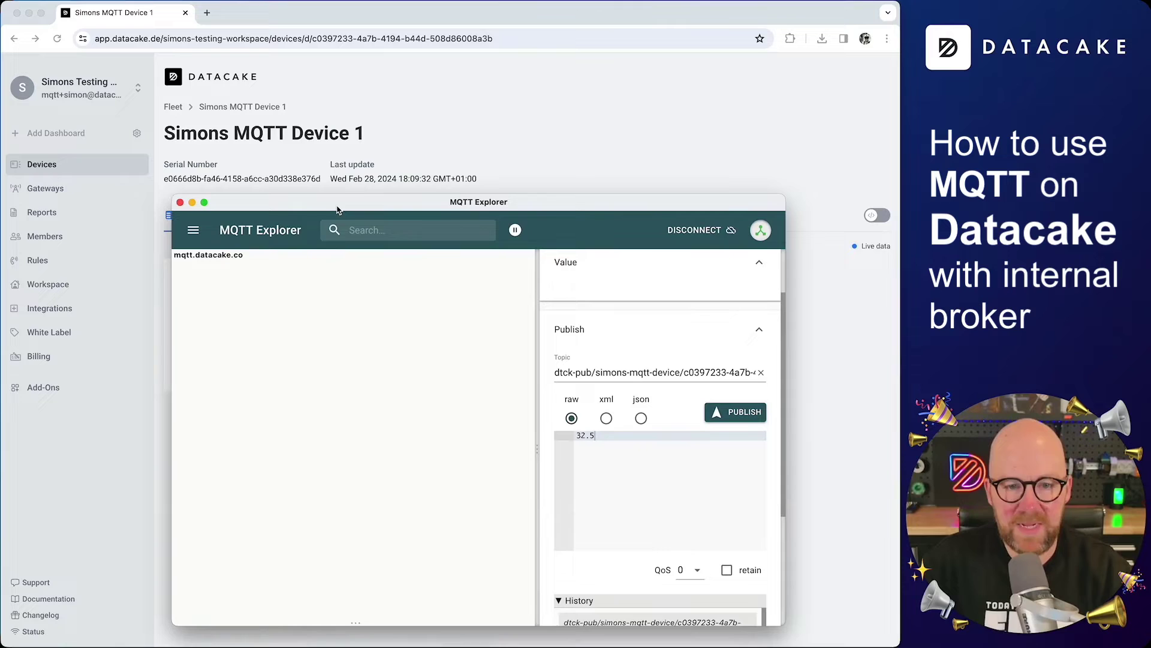
click(572, 130)
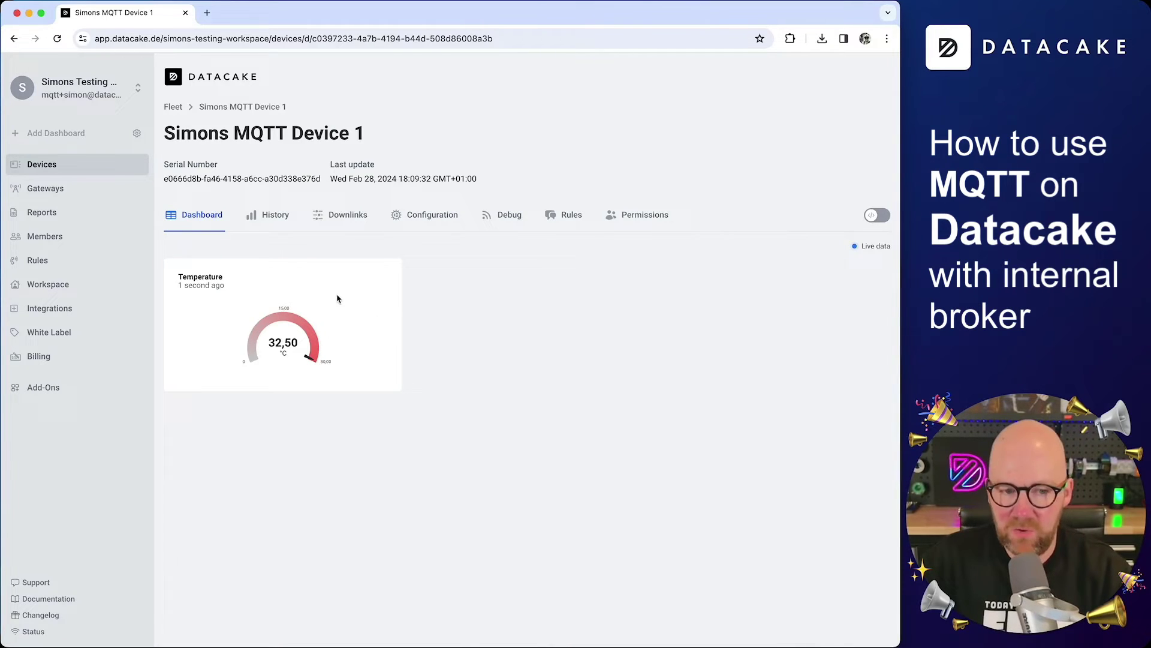
Step: Search the Devices grid for 'MQ' and open Simons MQTT Device 2
click(48, 171)
click(240, 177)
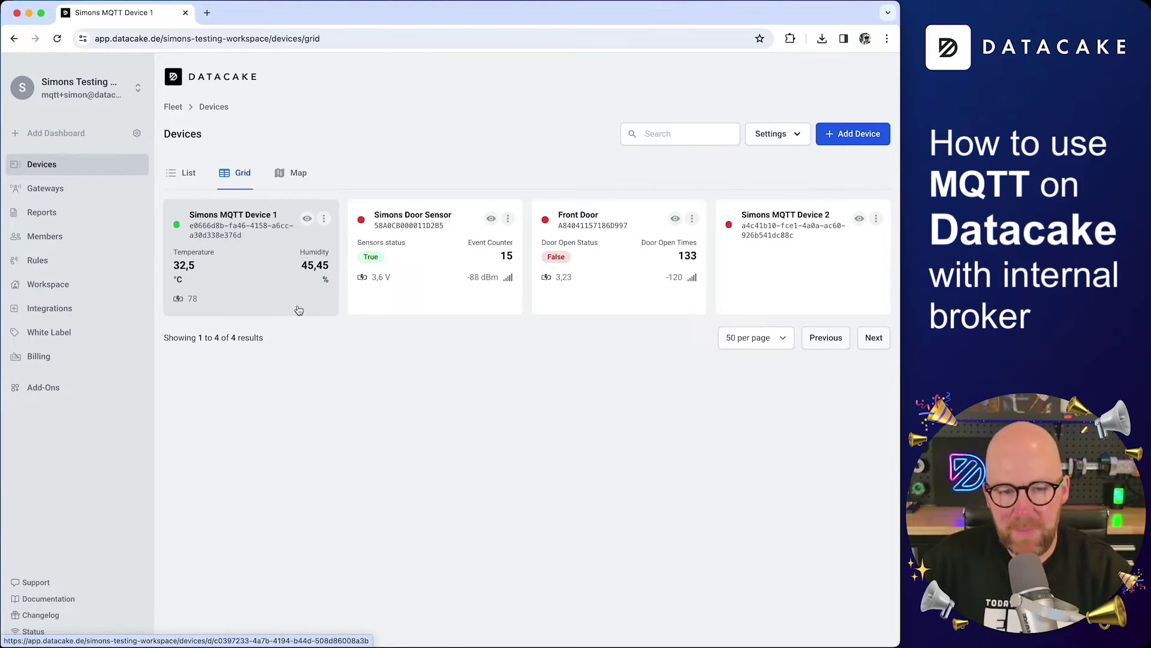
click(702, 131)
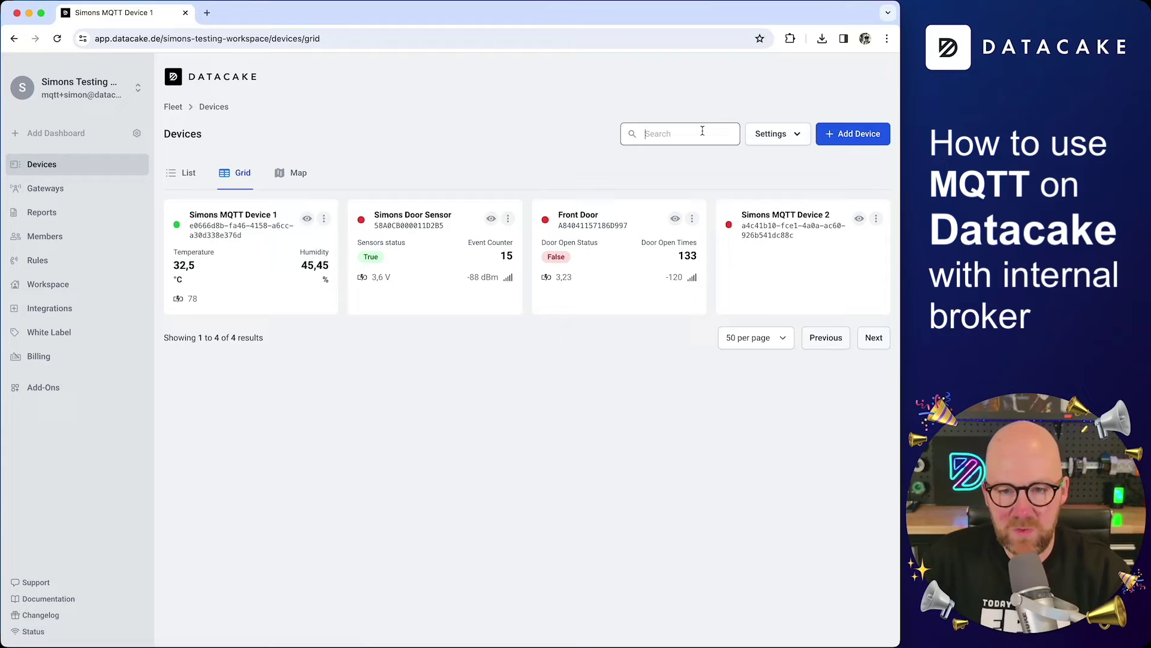
text(MQTT)
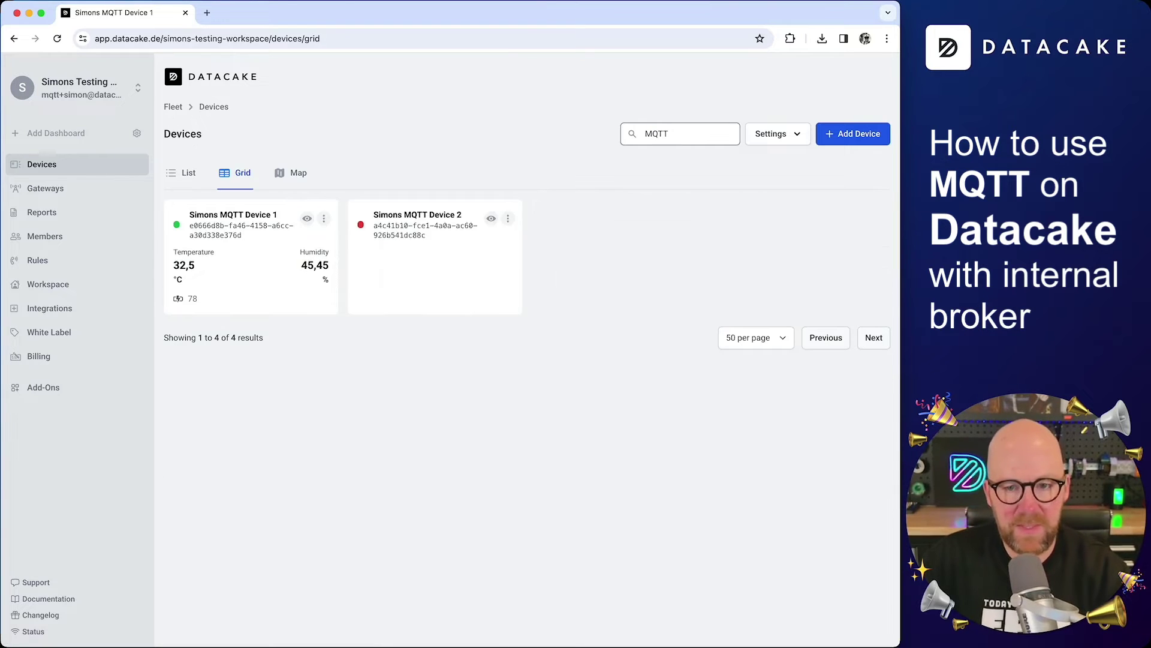
click(430, 235)
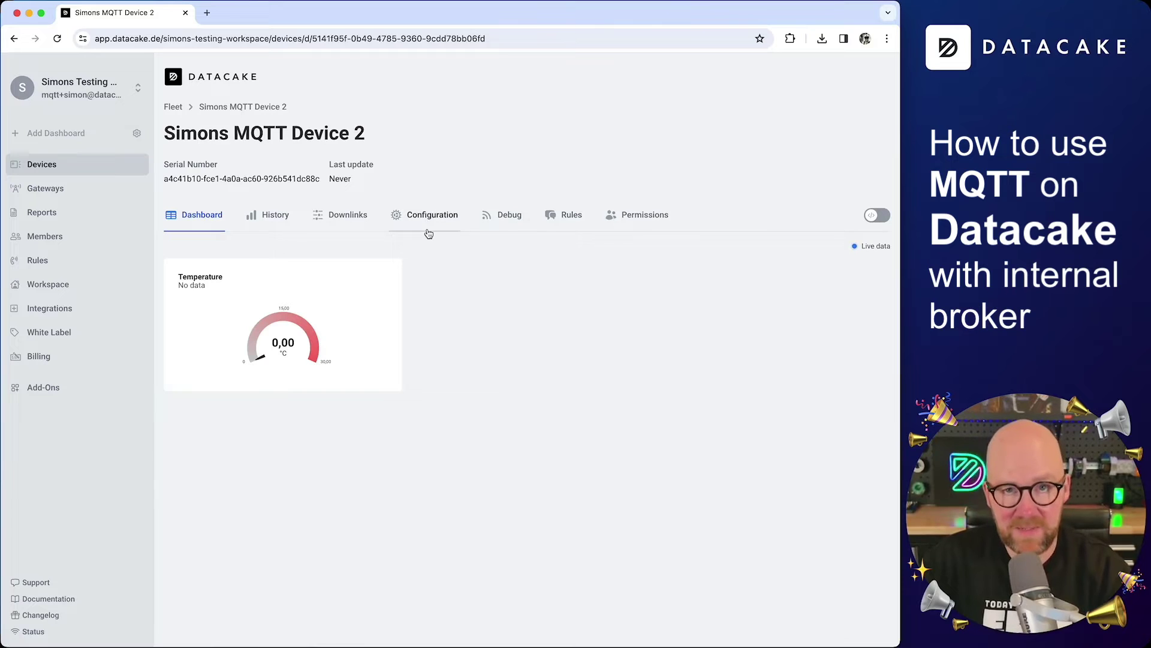
Step: In Device 2's Configuration, open the MQTT integration details and select its dtck-pub topic
click(445, 220)
scroll(170, 287, down, 10)
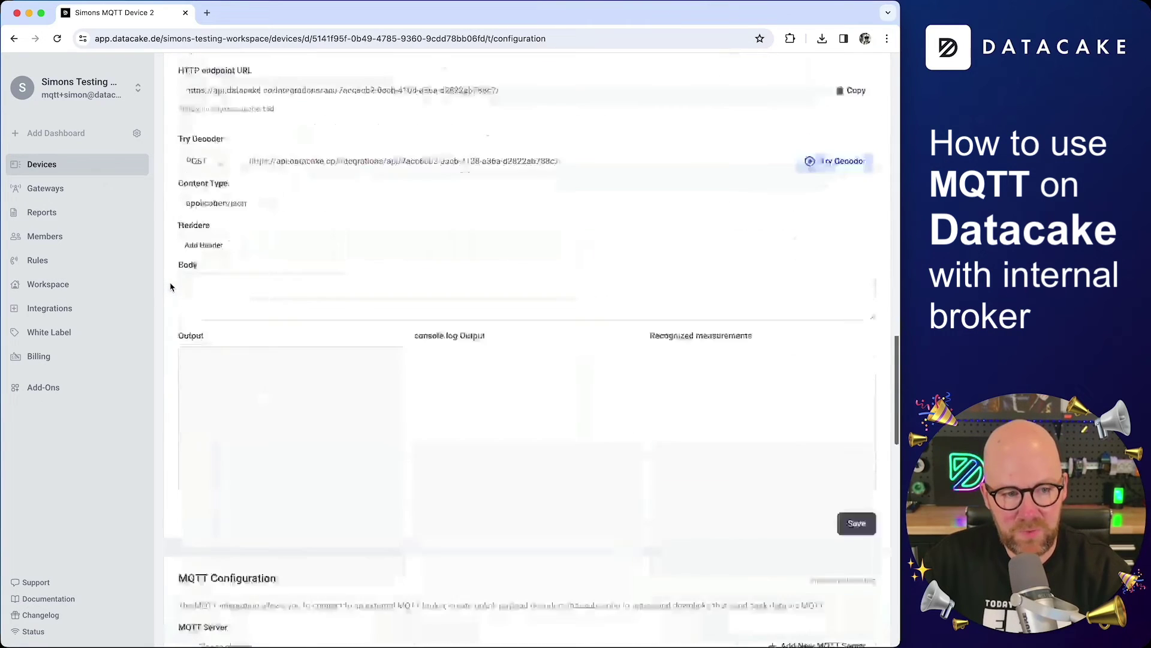
scroll(172, 290, down, 10)
scroll(406, 285, up, 5)
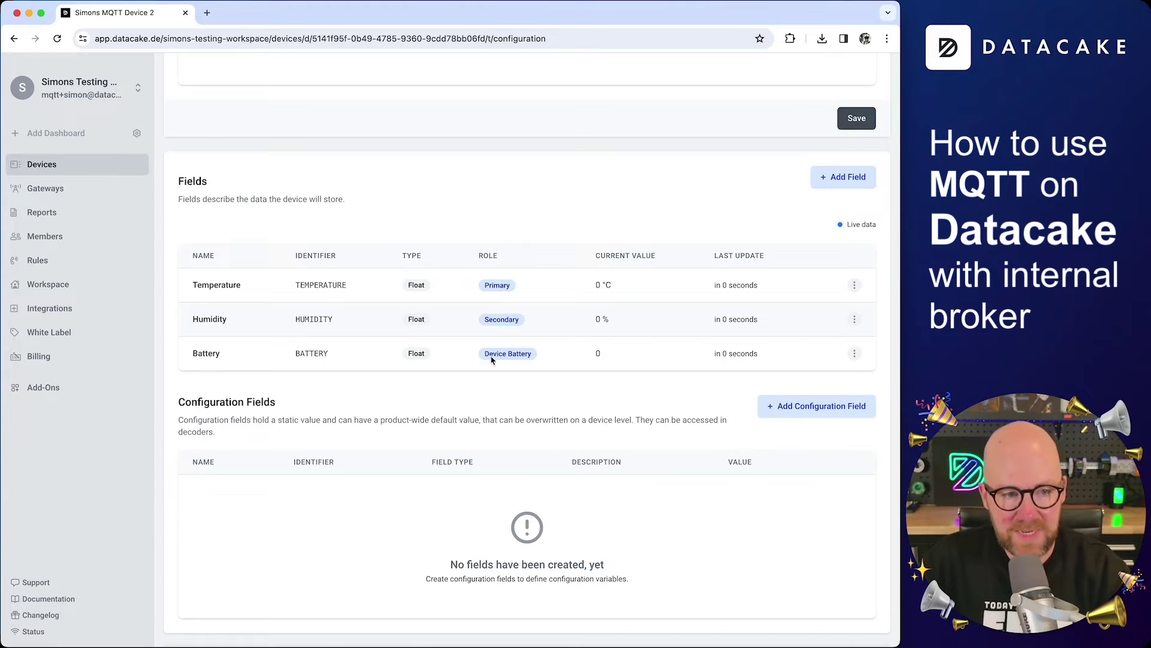
scroll(730, 233, up, 4)
scroll(729, 233, down, 9)
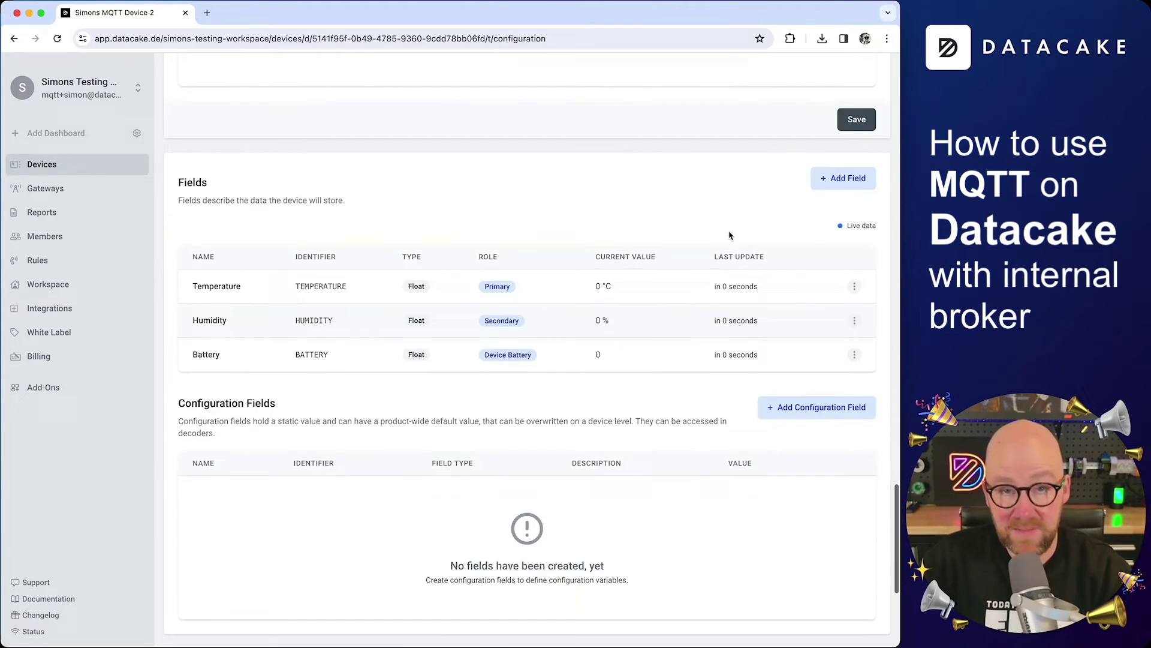
click(865, 420)
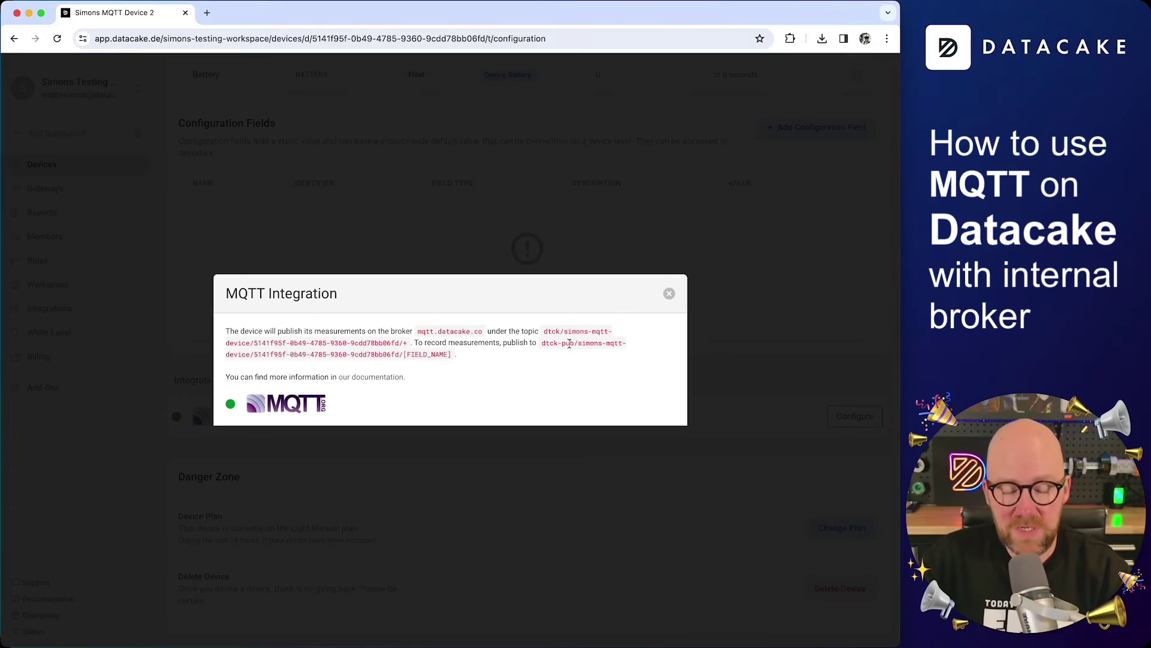
drag(541, 343, 406, 364)
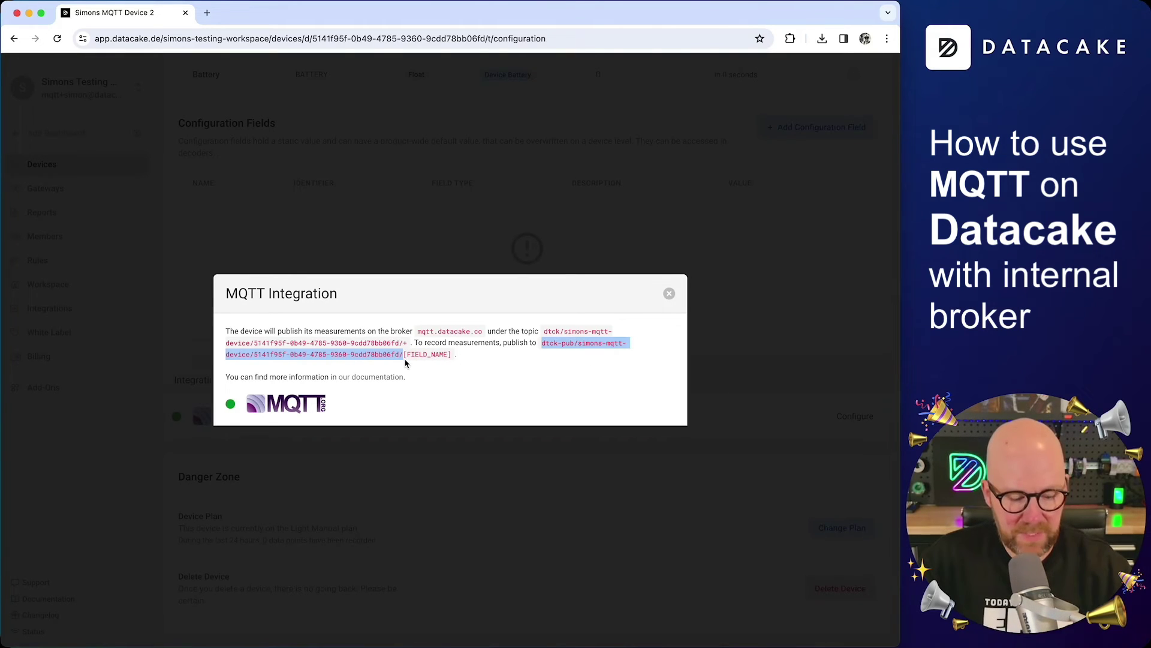
click(669, 293)
scroll(267, 231, up, 15)
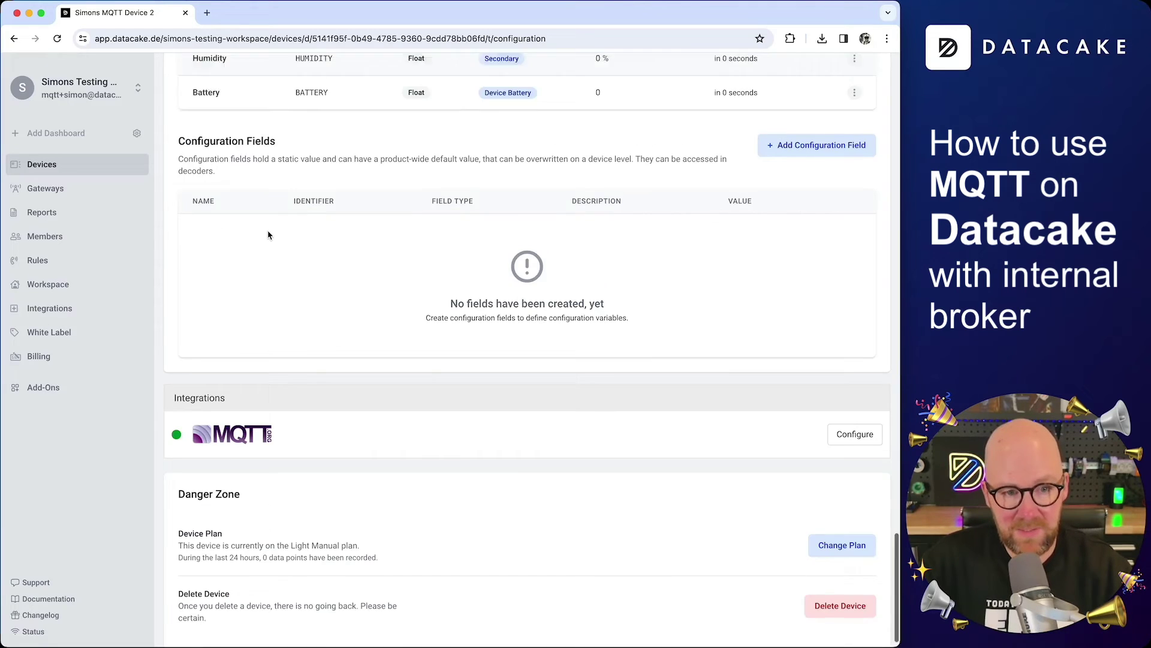
Step: Set the MQTT Explorer topic to Device 2's pasted topic ending in TEMPERATURE
click(201, 215)
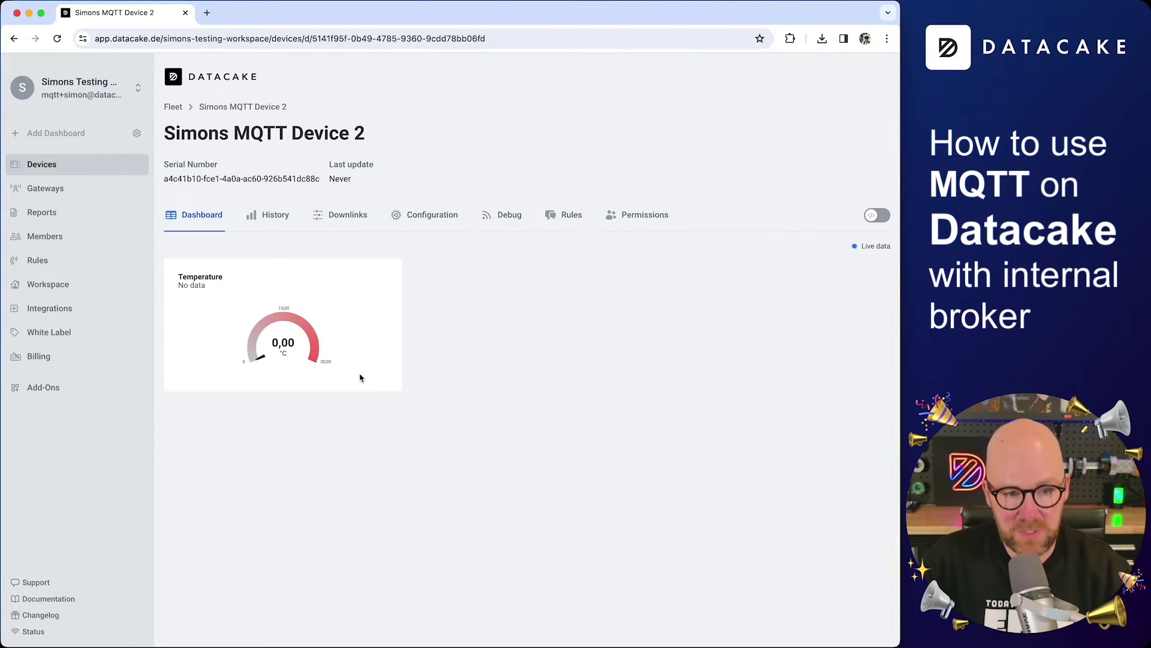
key(super+Tab)
triple_click(694, 372)
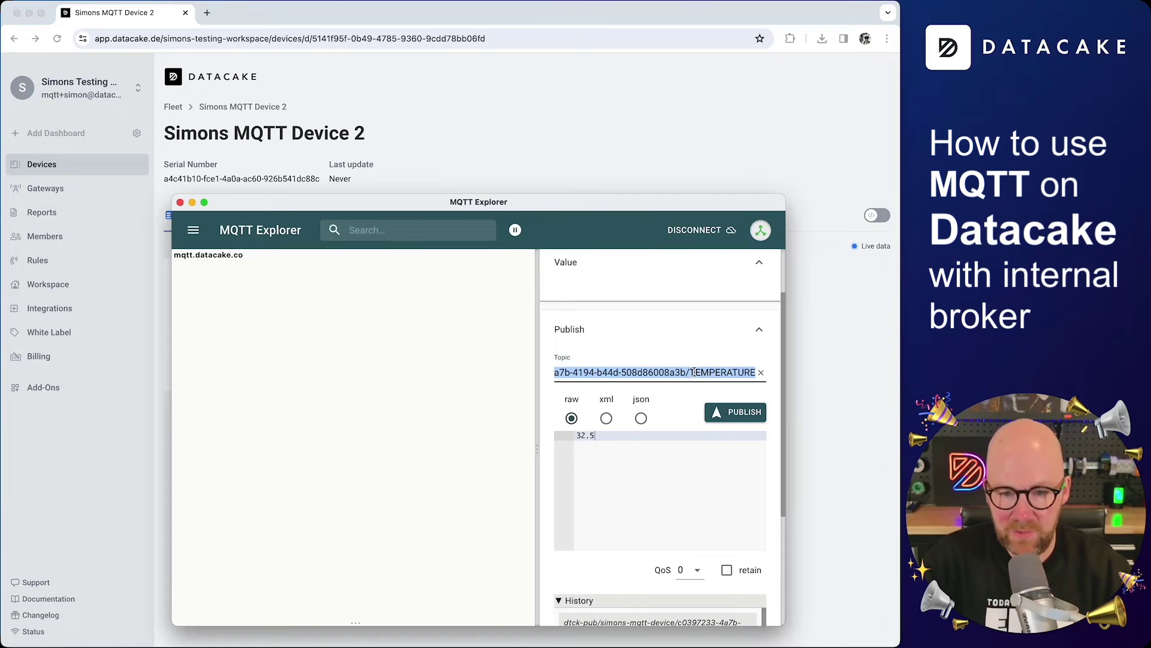
key(super+v)
text(TEMPERATURE)
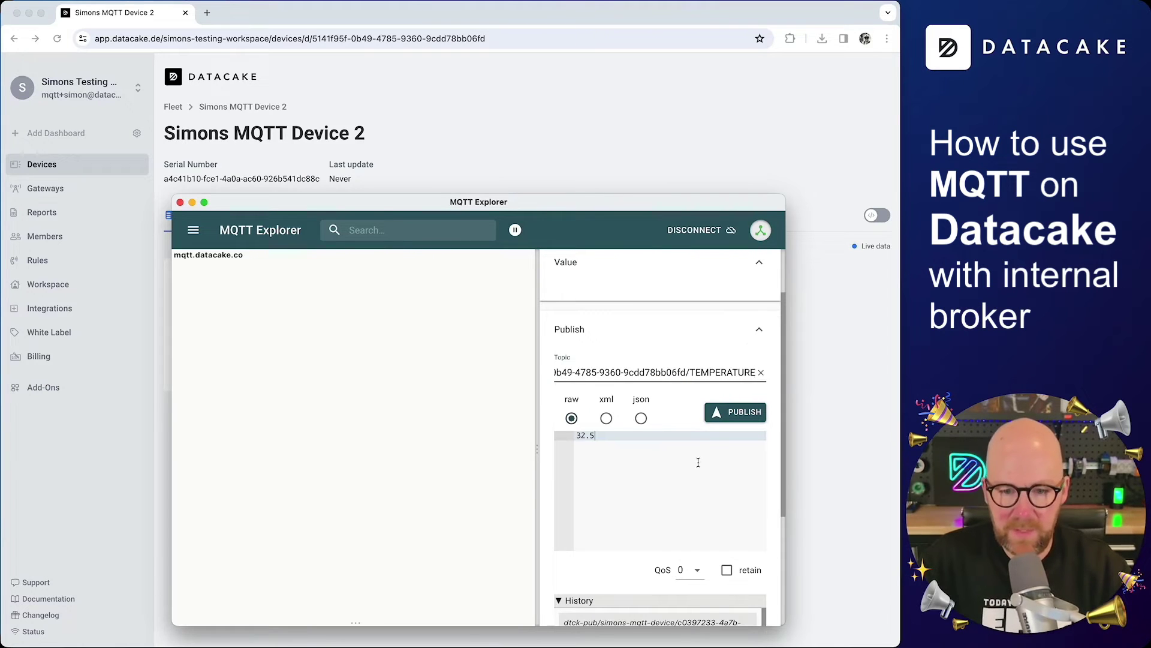
Step: Change the payload to 2.45 and publish it to Device 2
click(668, 448)
key(super+a)
text(23)
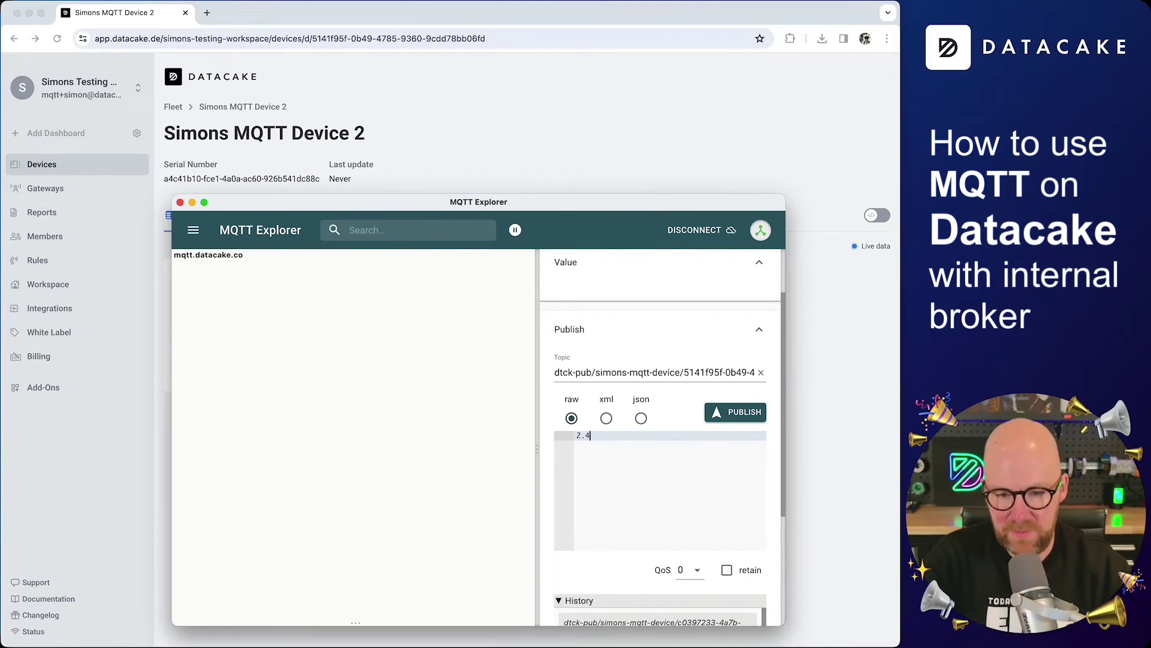
drag(698, 207, 946, 123)
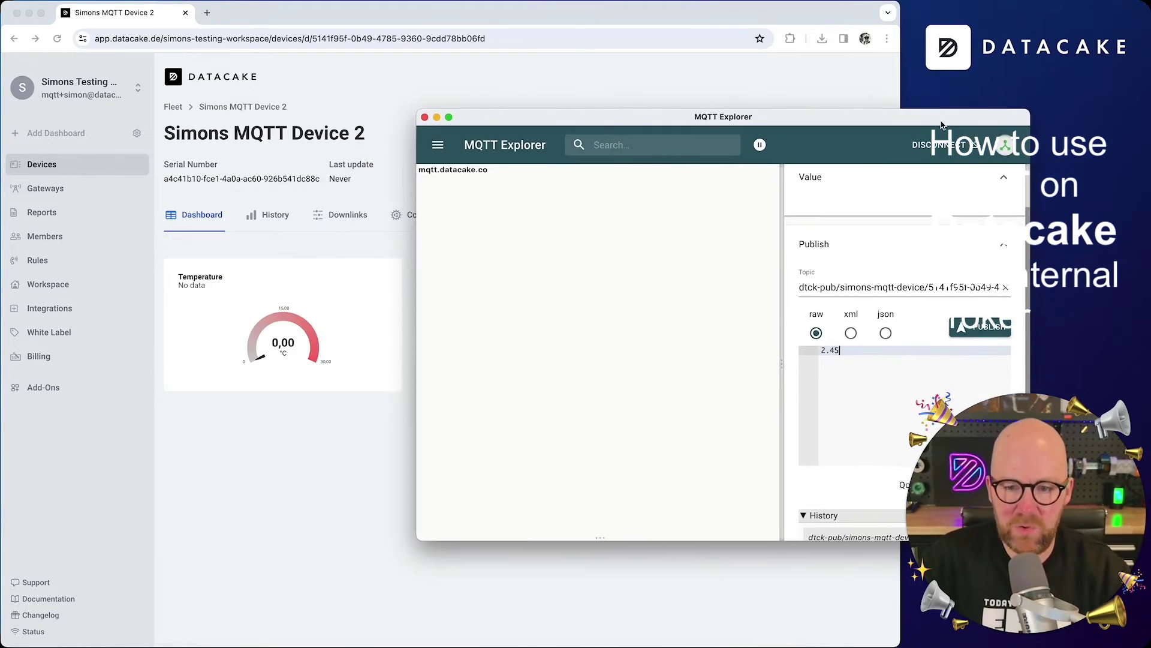
click(995, 328)
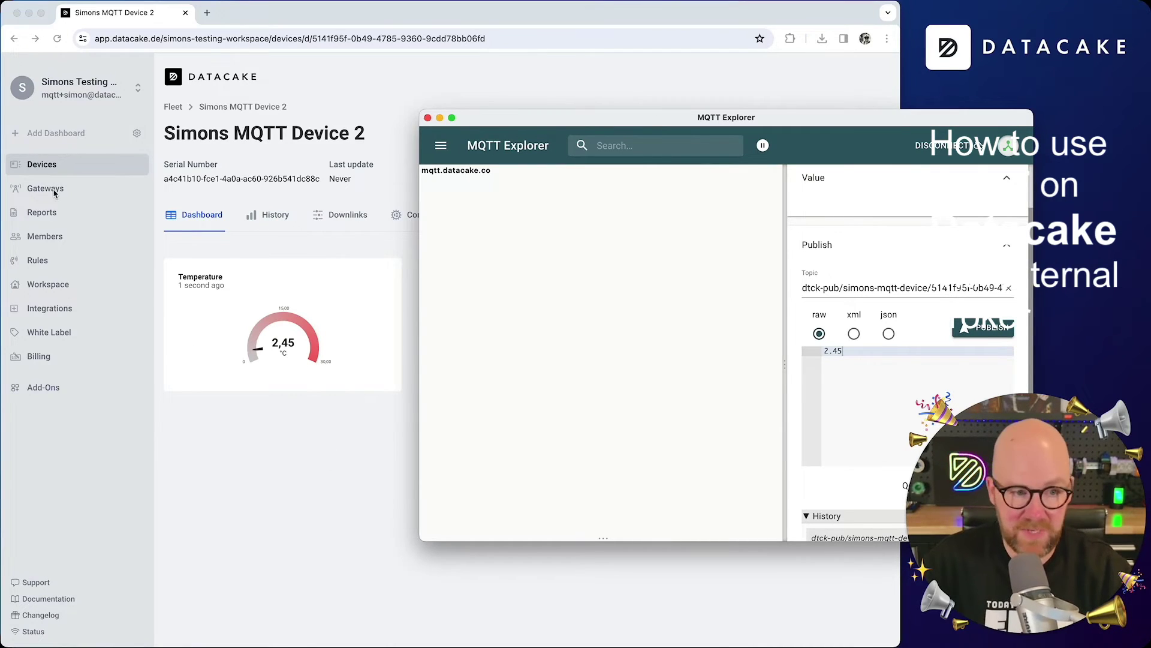
Step: Reload the Devices grid to see Device 2 at 2,45, then open Rules
click(52, 166)
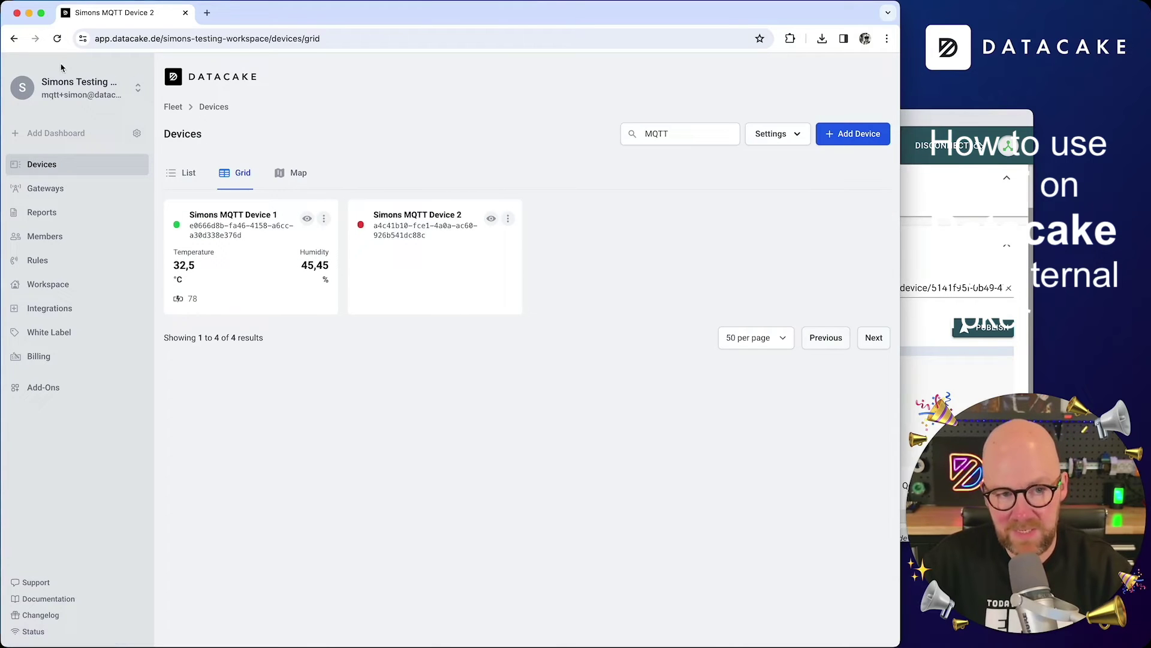
click(57, 38)
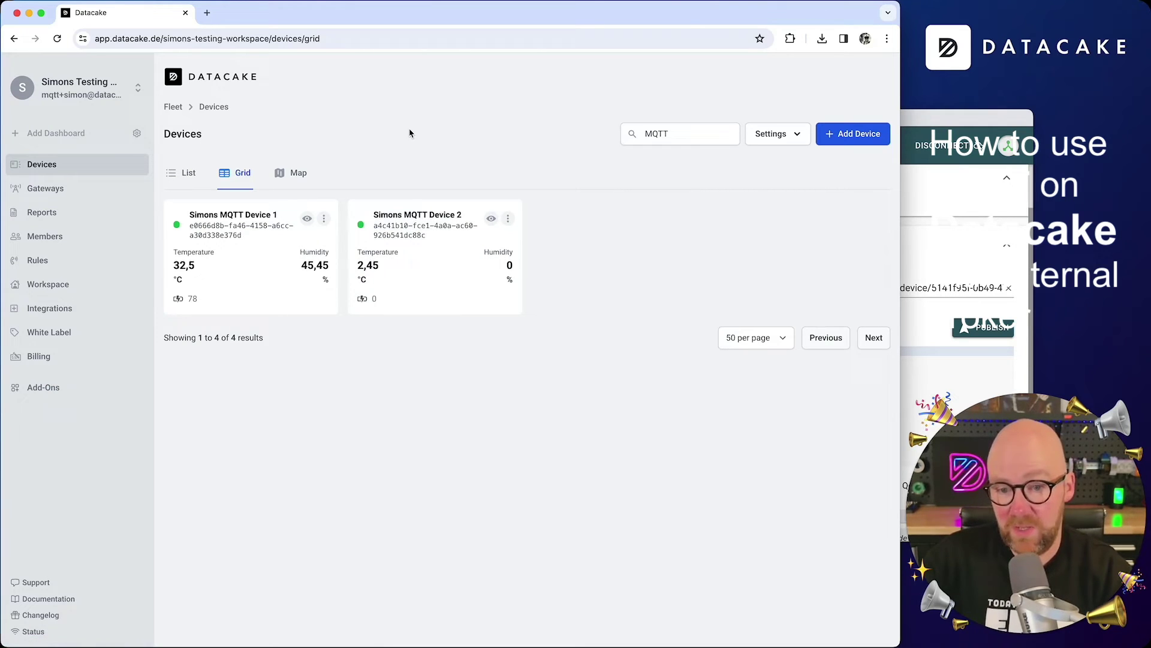
click(72, 261)
Step: Start a new rule whose condition uses Simons MQTT Device 2's Temperature
click(874, 146)
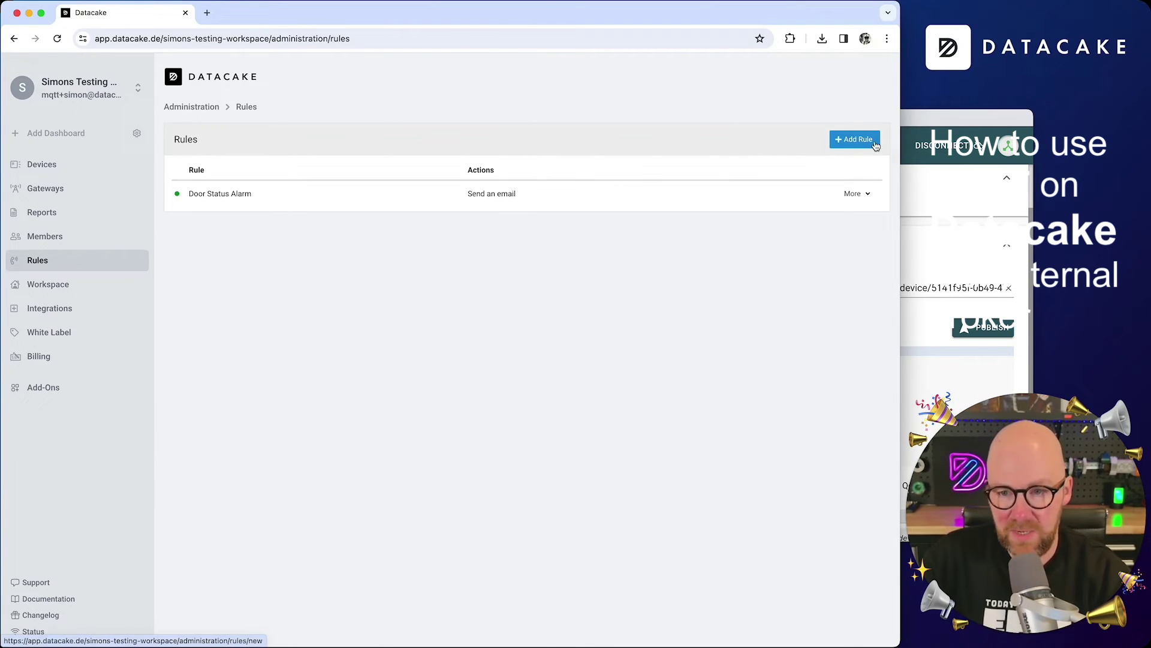
click(862, 138)
click(291, 267)
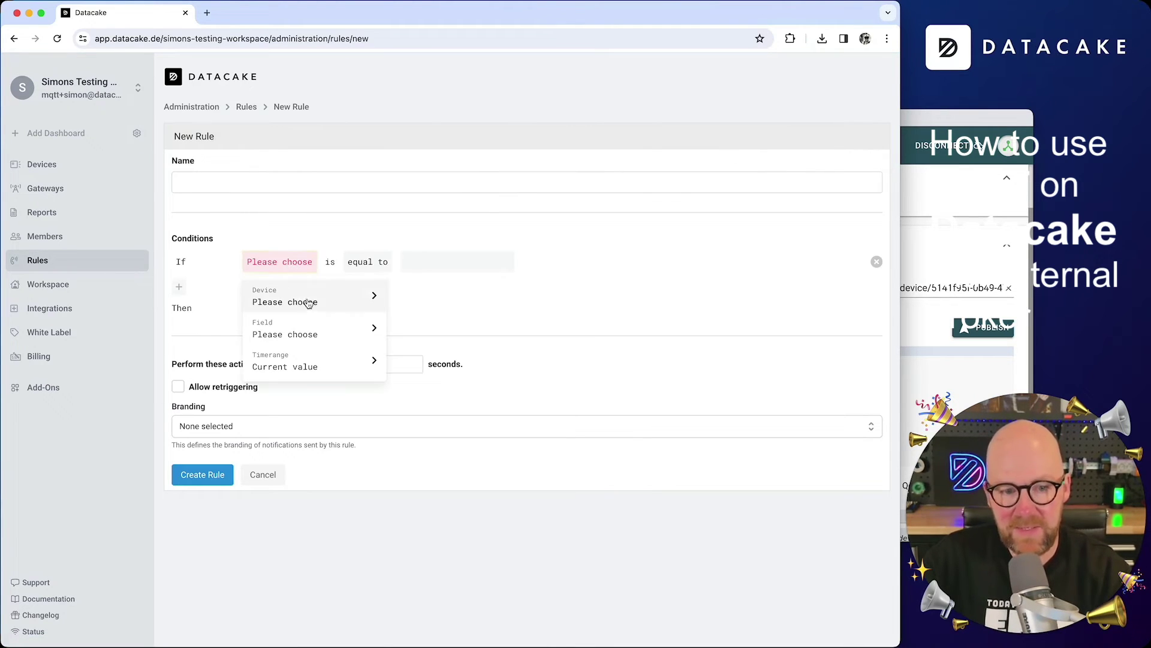
click(309, 302)
click(342, 354)
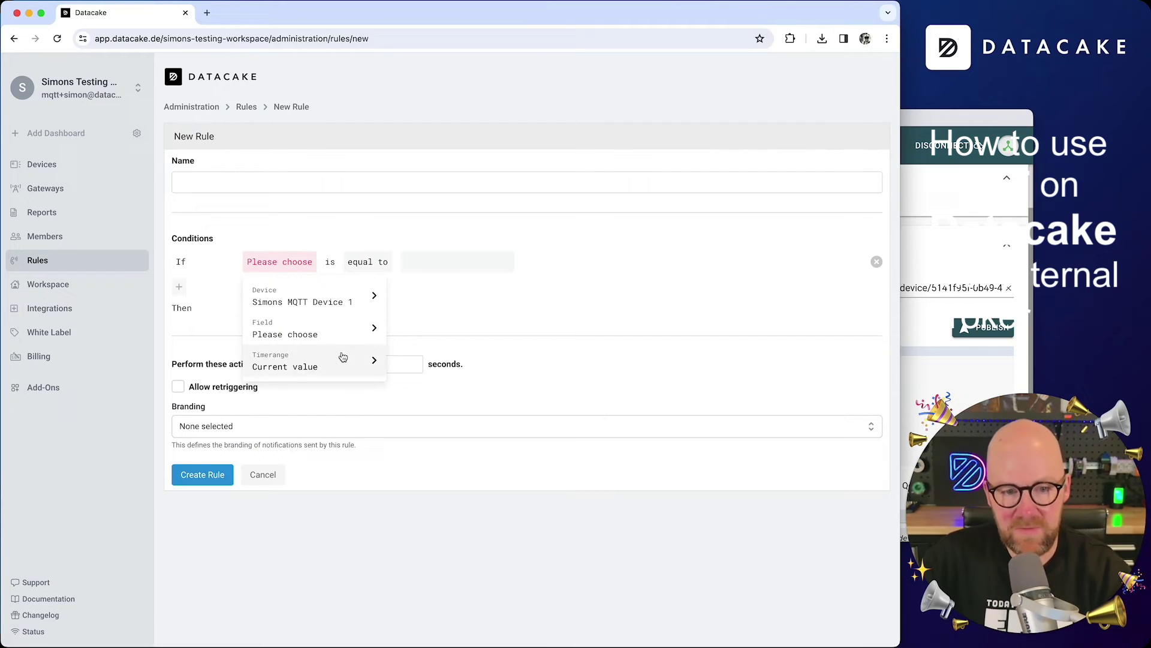
click(342, 334)
click(328, 315)
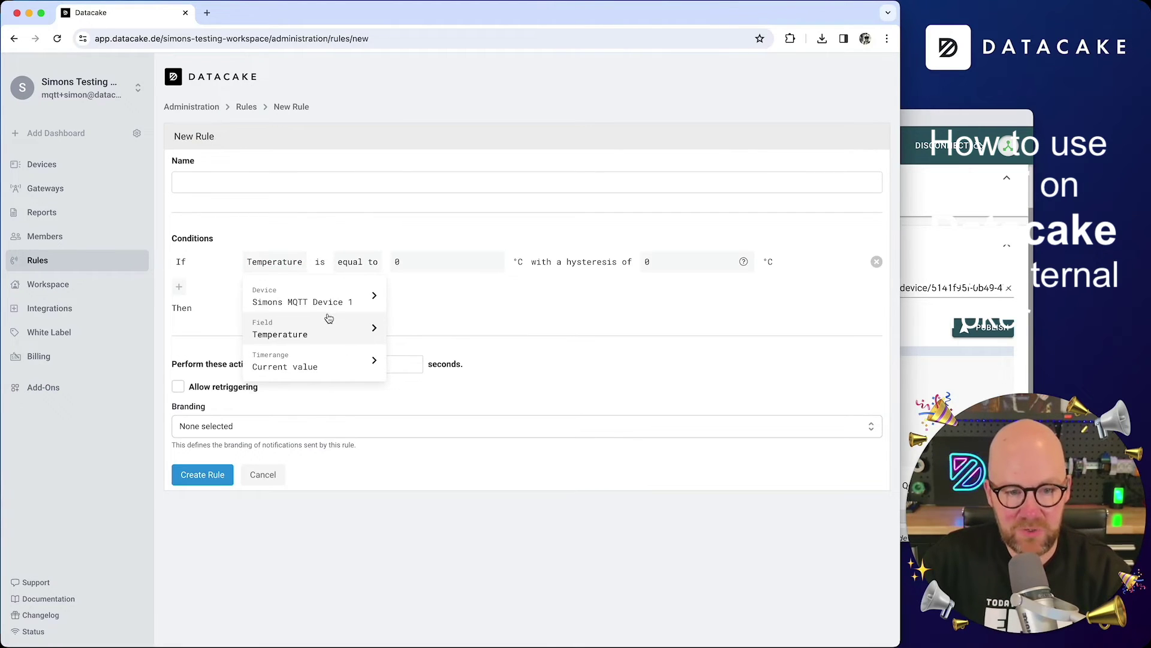
click(486, 314)
click(277, 267)
click(321, 303)
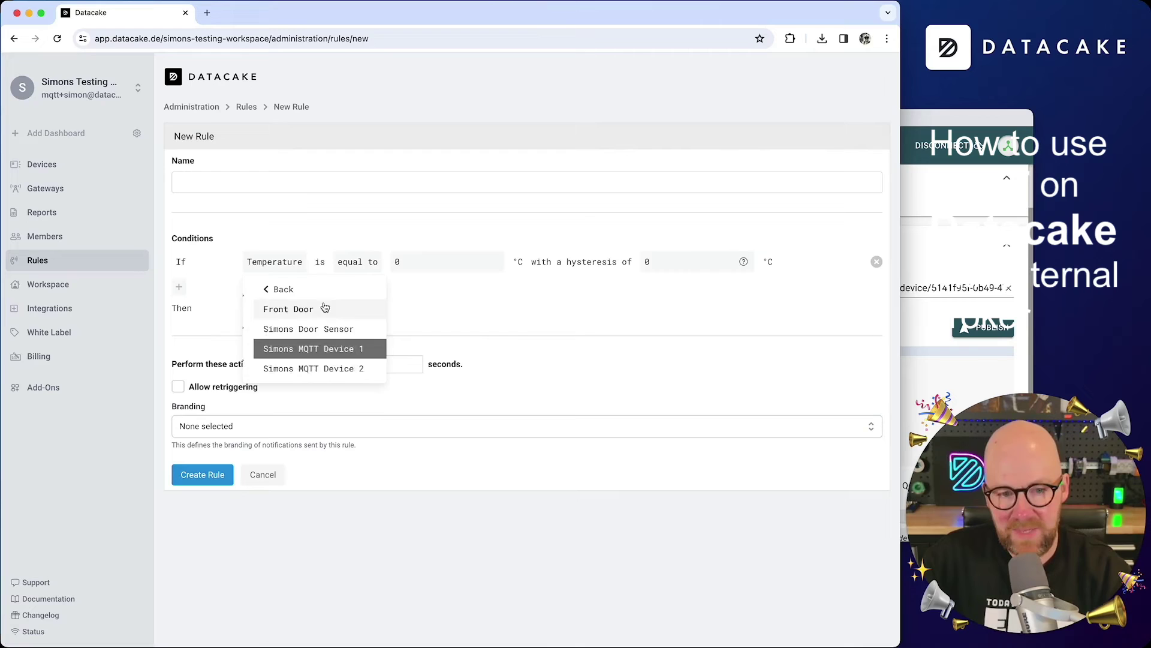
click(337, 367)
click(342, 334)
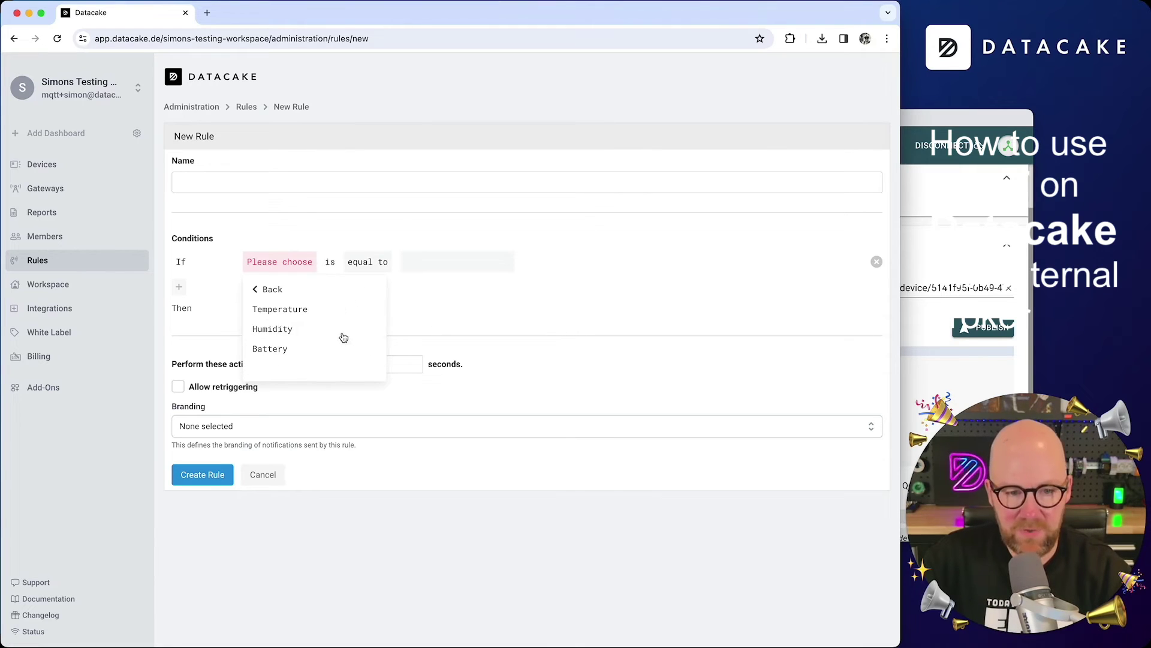
click(324, 315)
click(329, 367)
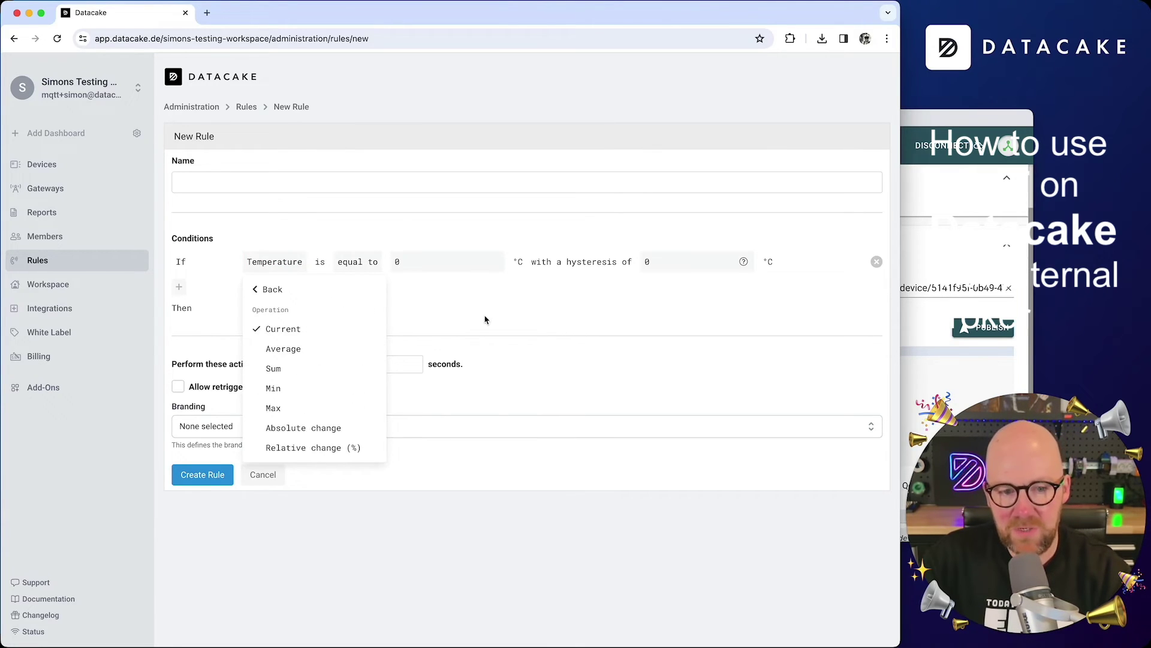
Step: Set the condition to fire when Temperature is larger than 10
click(483, 317)
click(344, 264)
click(377, 414)
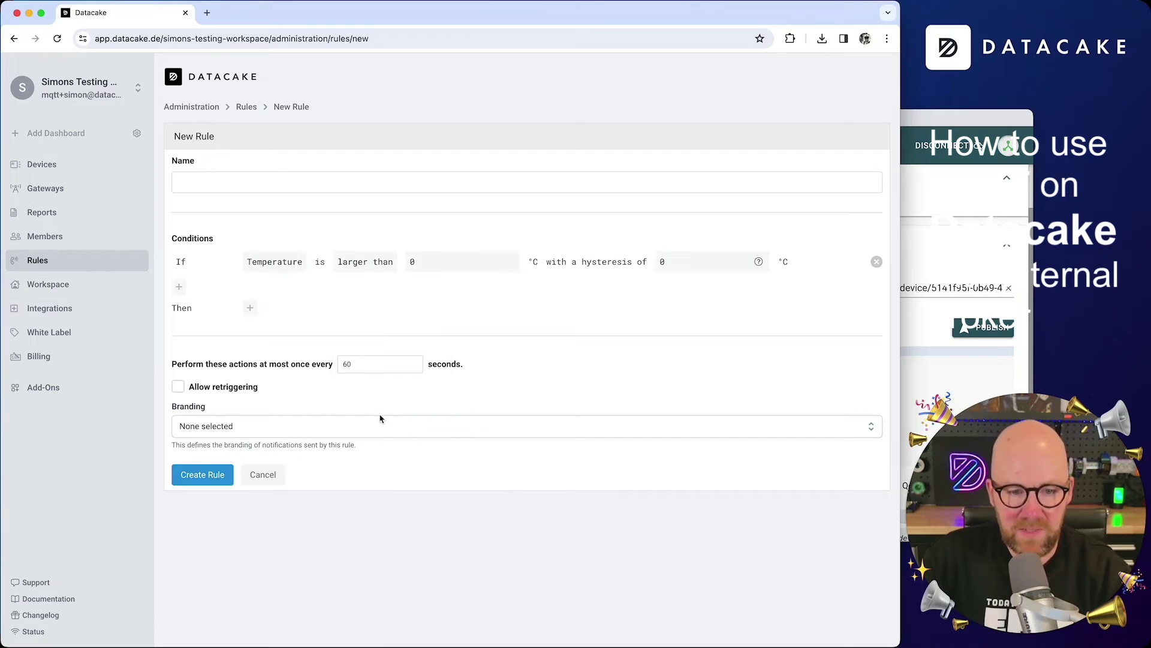
click(441, 266)
text(1)
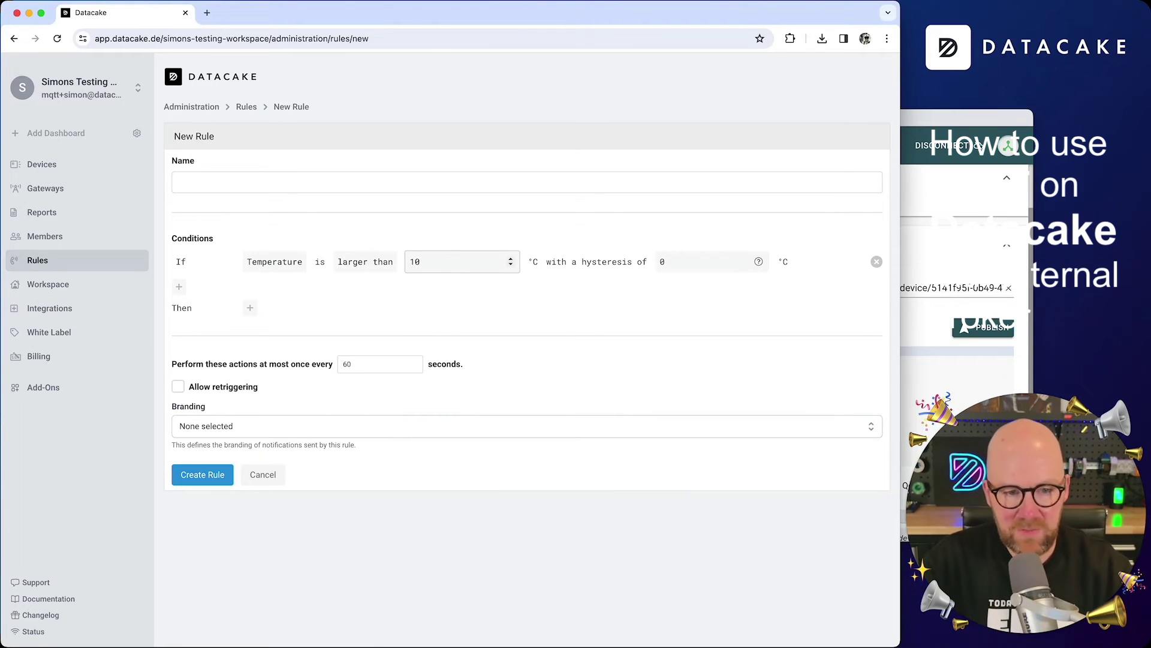
text(0)
Step: Add a Send an email action and copy the unique Webhook.site email address
click(250, 308)
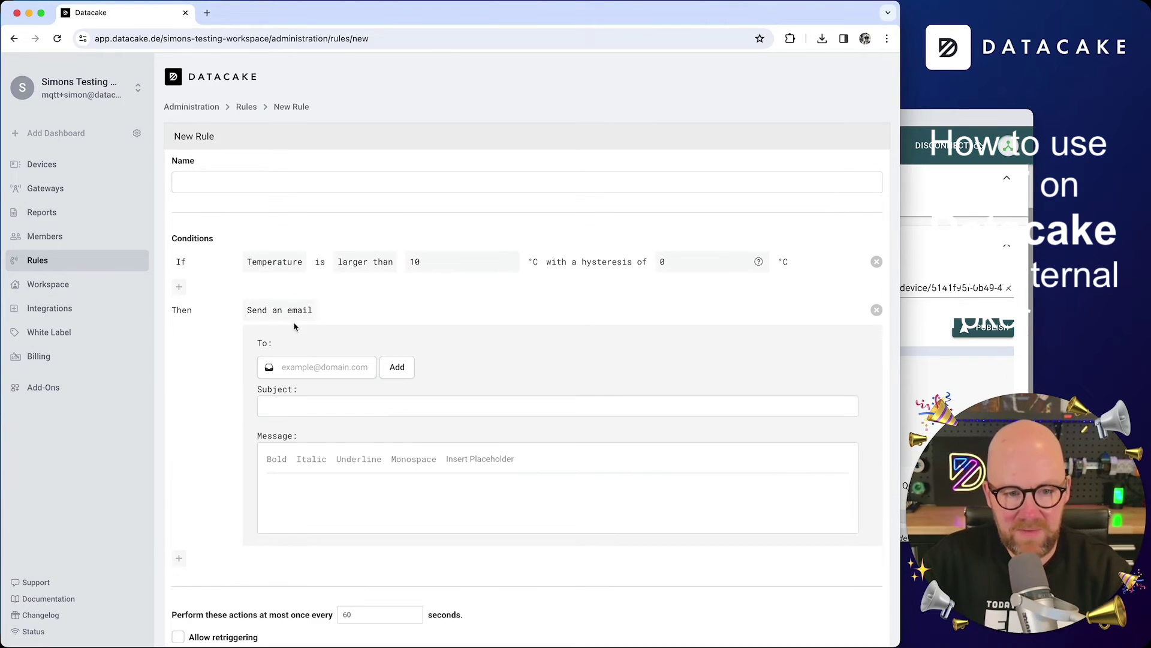
click(208, 14)
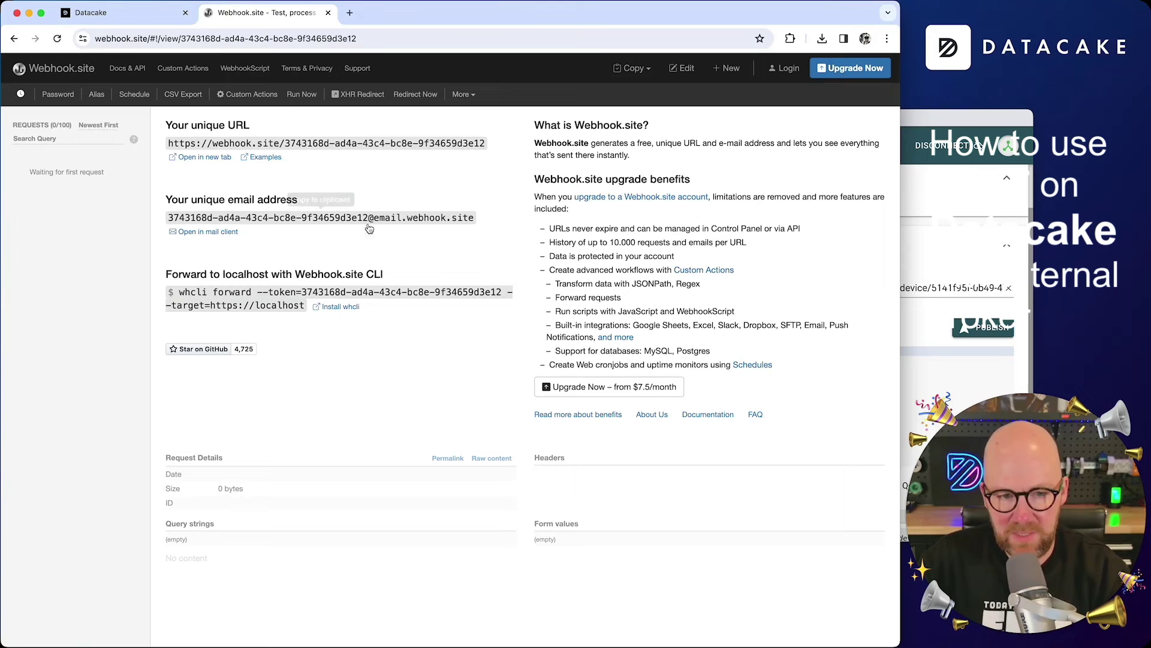
click(226, 223)
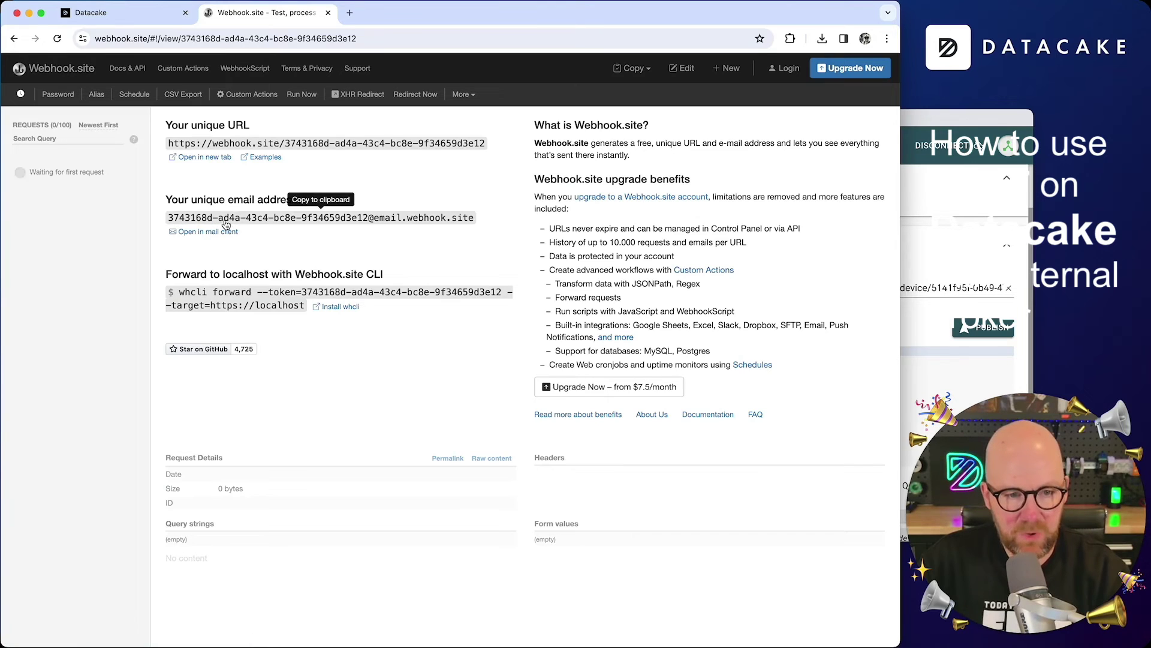
click(144, 21)
Step: Set the webhook.site address as recipient and subject 'Temperature is too high!'
click(311, 369)
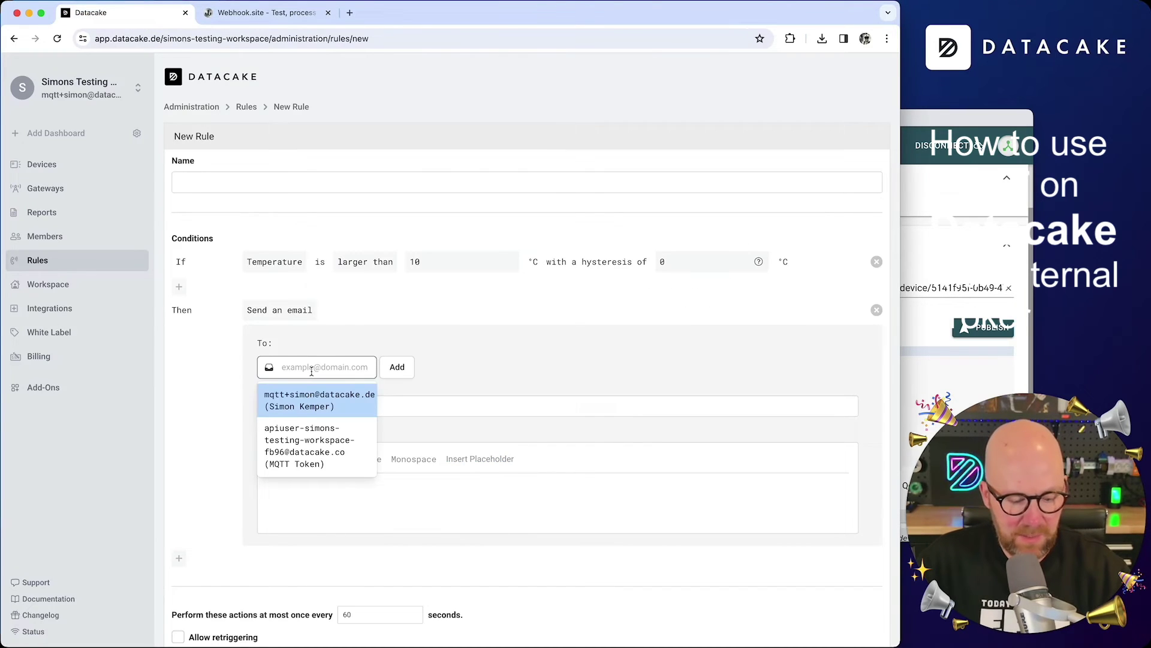
key(super+v)
scroll(518, 361, down, 2)
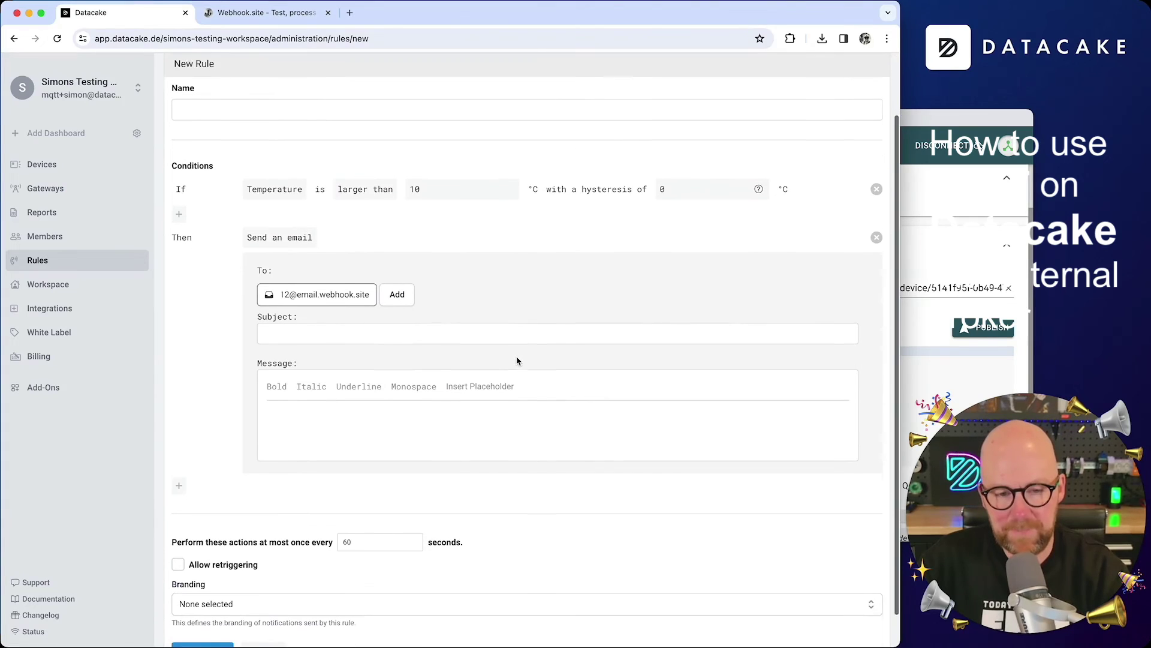
key(Return)
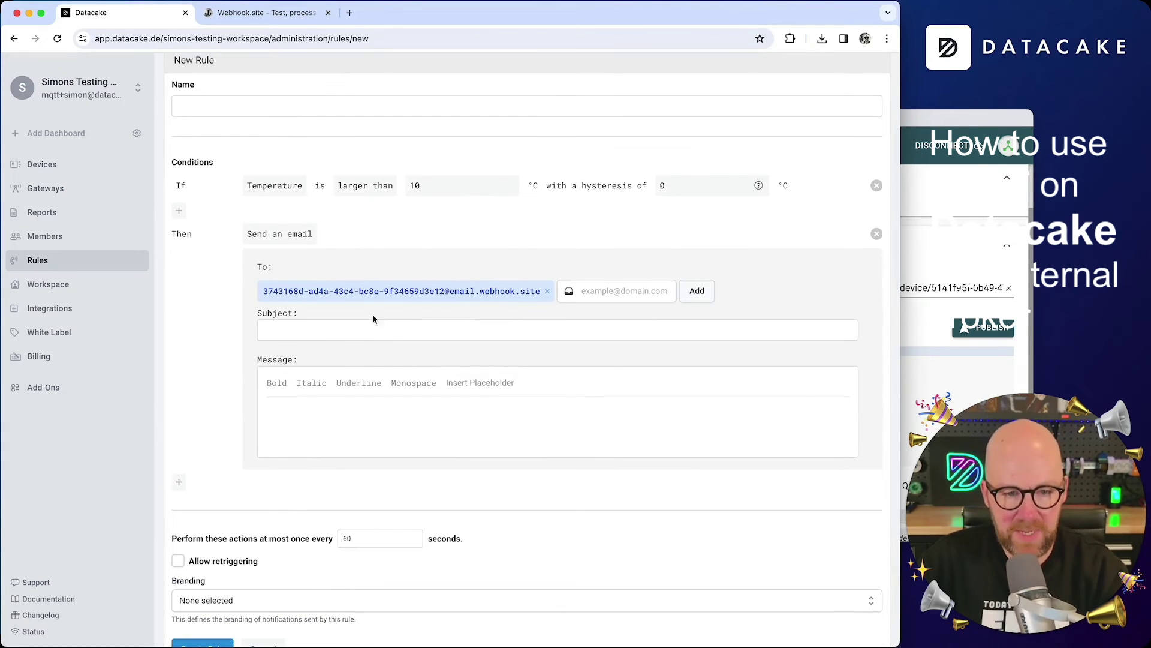
click(338, 332)
text(Temperature is too)
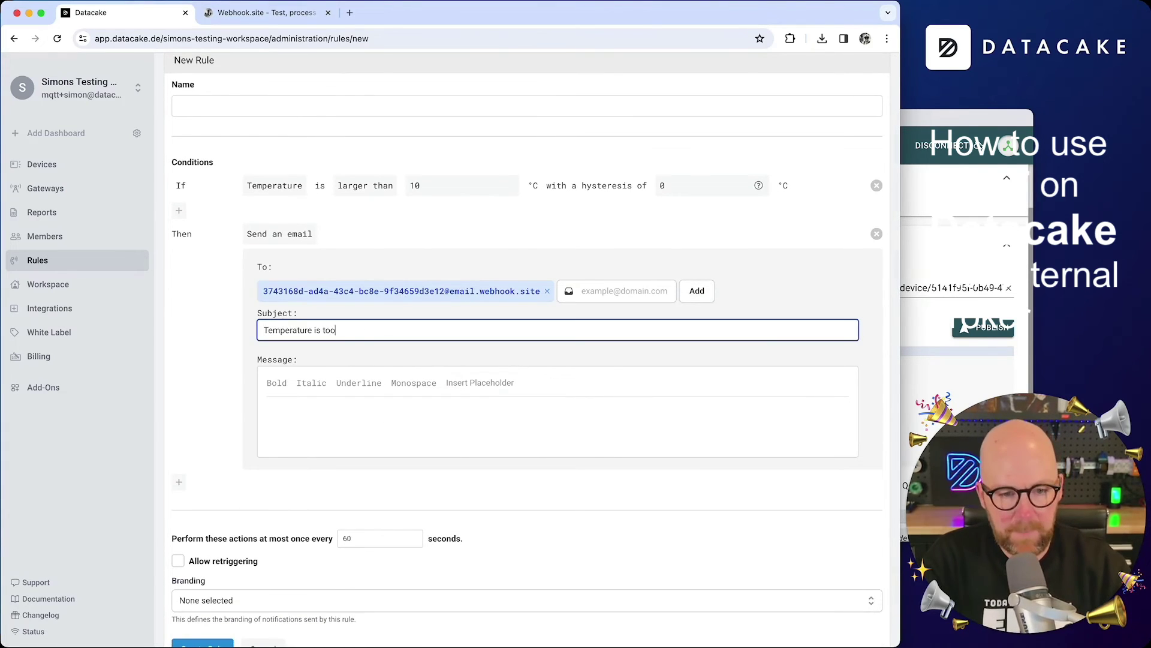
text( high!)
Step: Write the message 'Something is too warm' with Device 1: and Device 2: temperature placeholders
click(311, 413)
text(Something is too warm:)
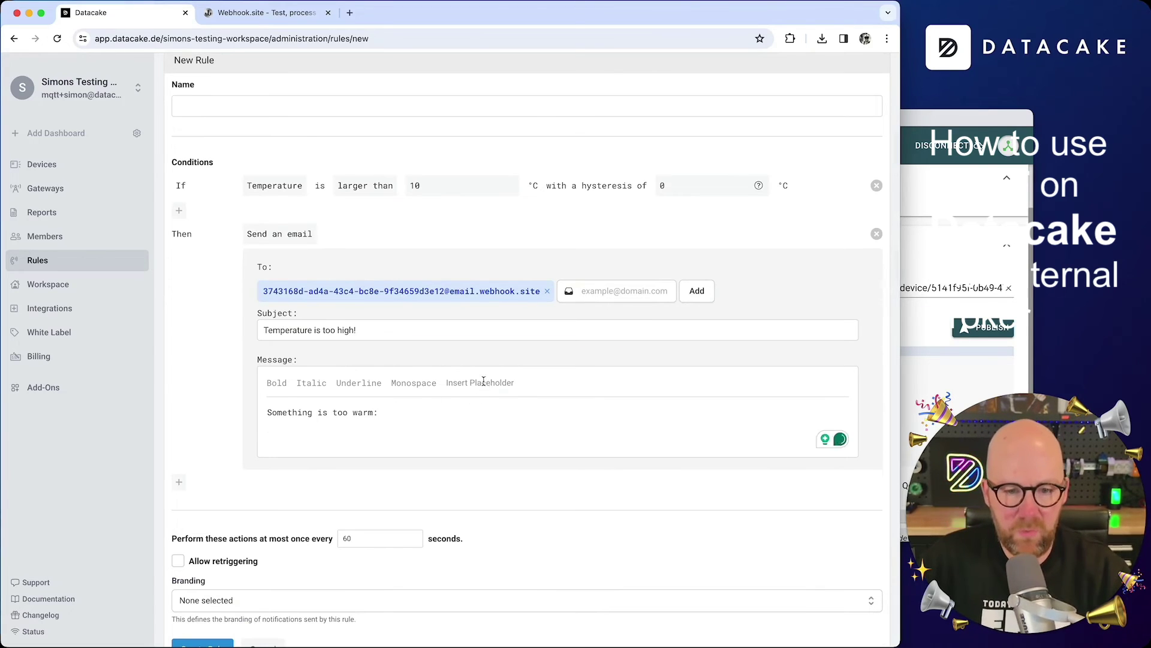
click(480, 382)
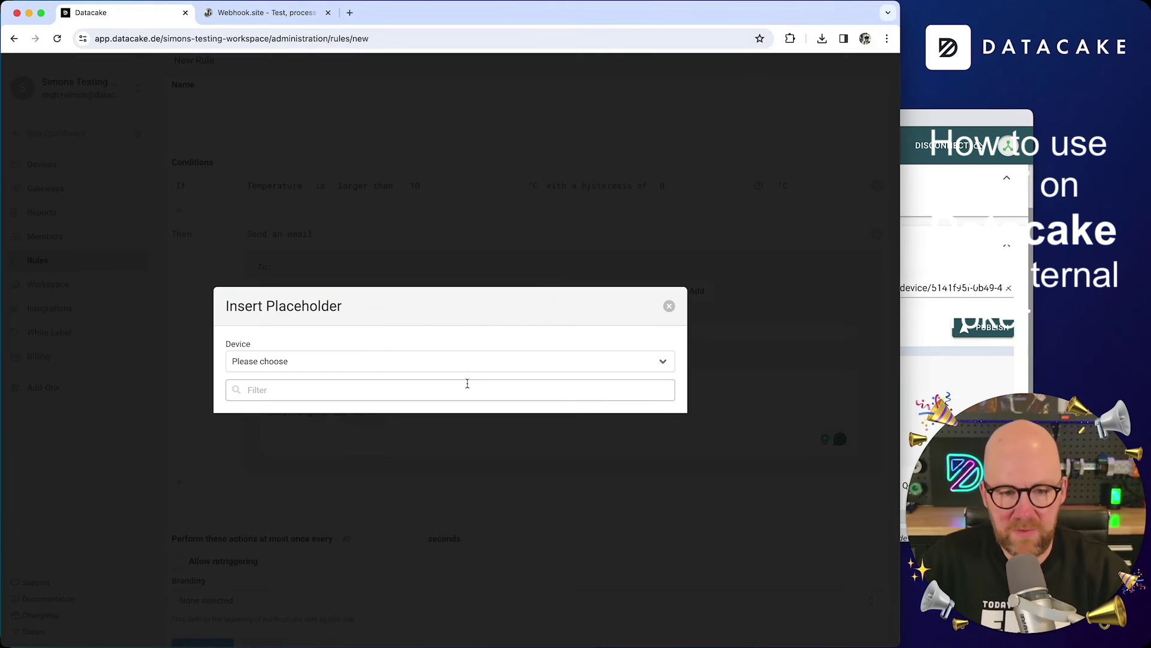
click(462, 362)
click(389, 403)
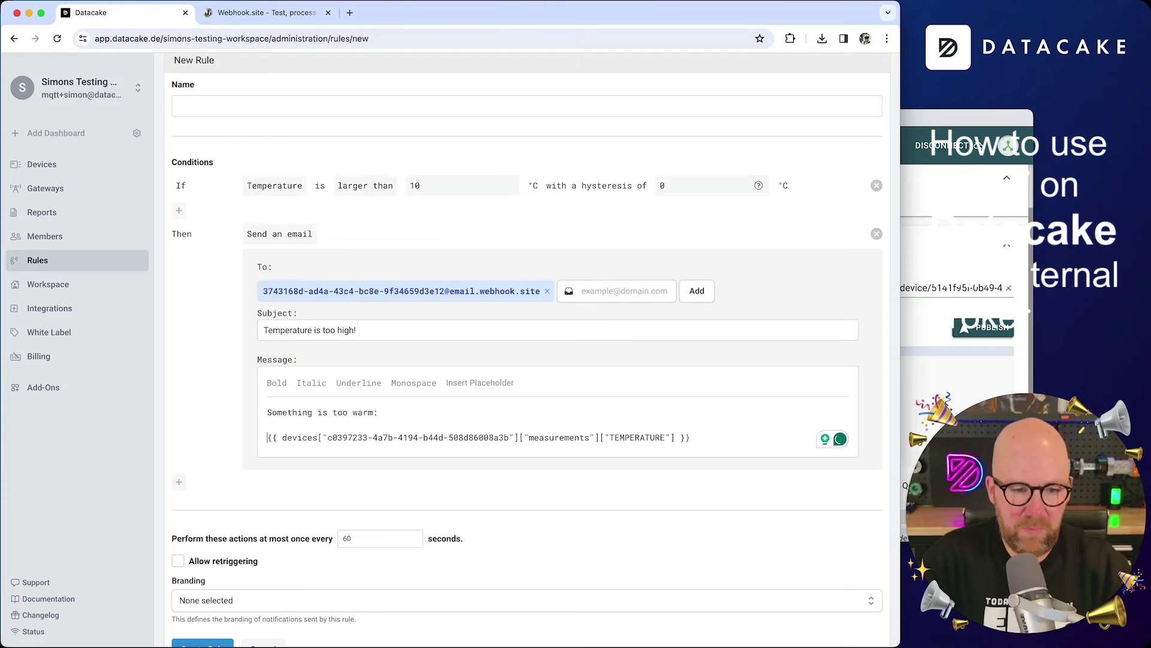
text(Device1)
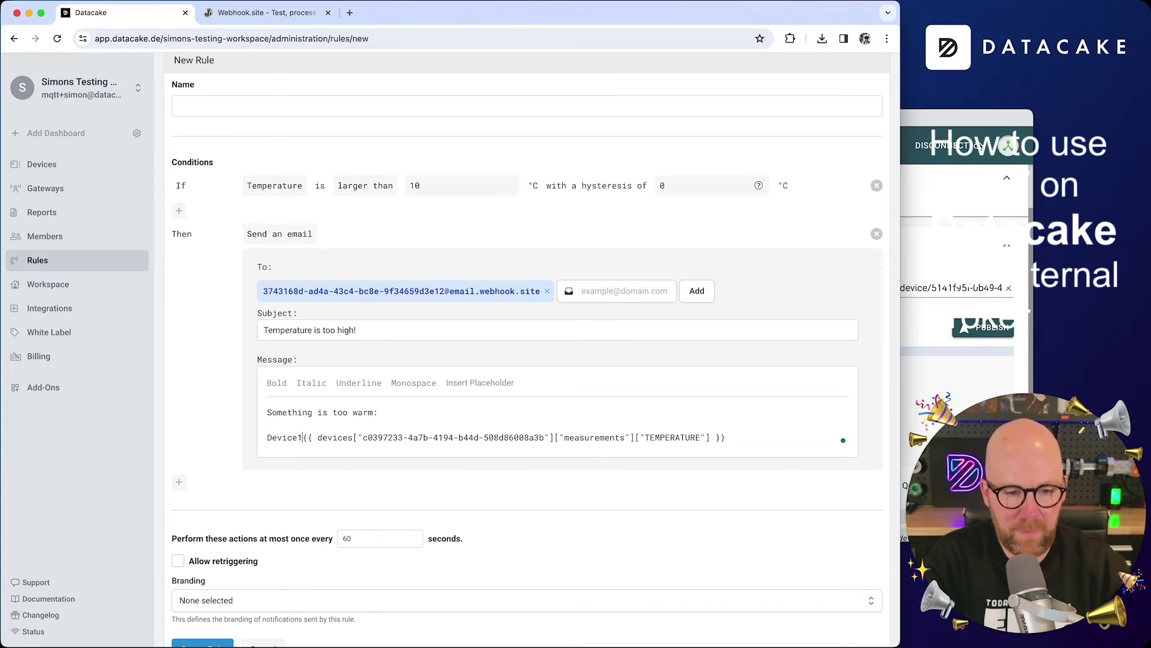
key(BackSpace)
text(1:)
key(End)
key(Return)
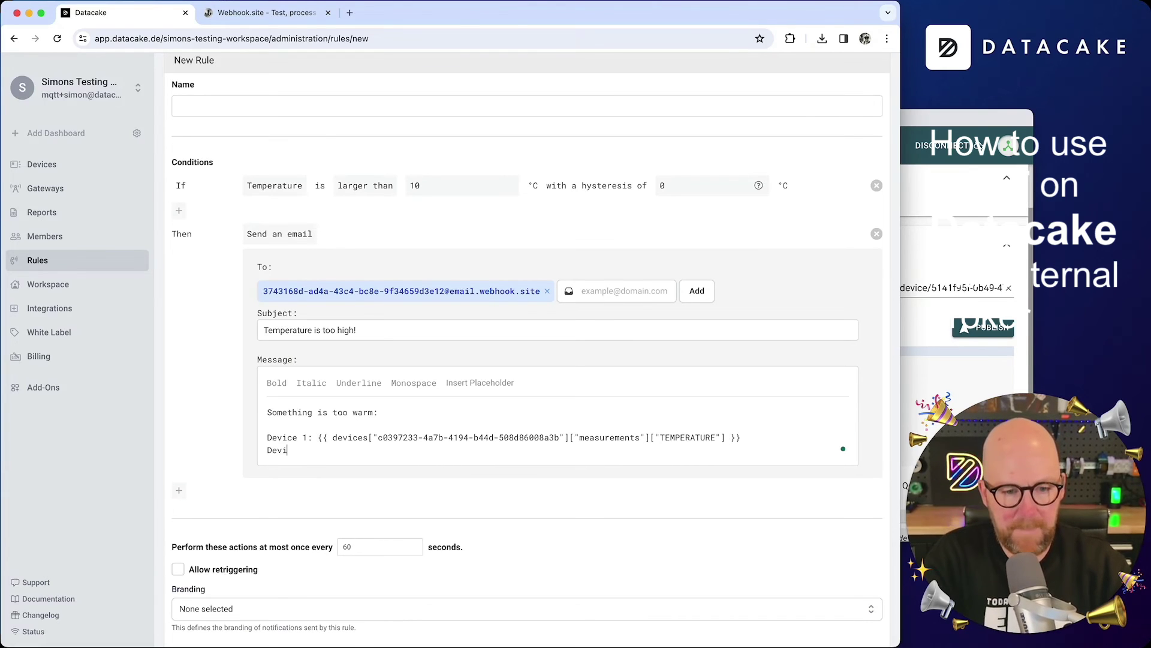
text(Device 2:)
key(super+v)
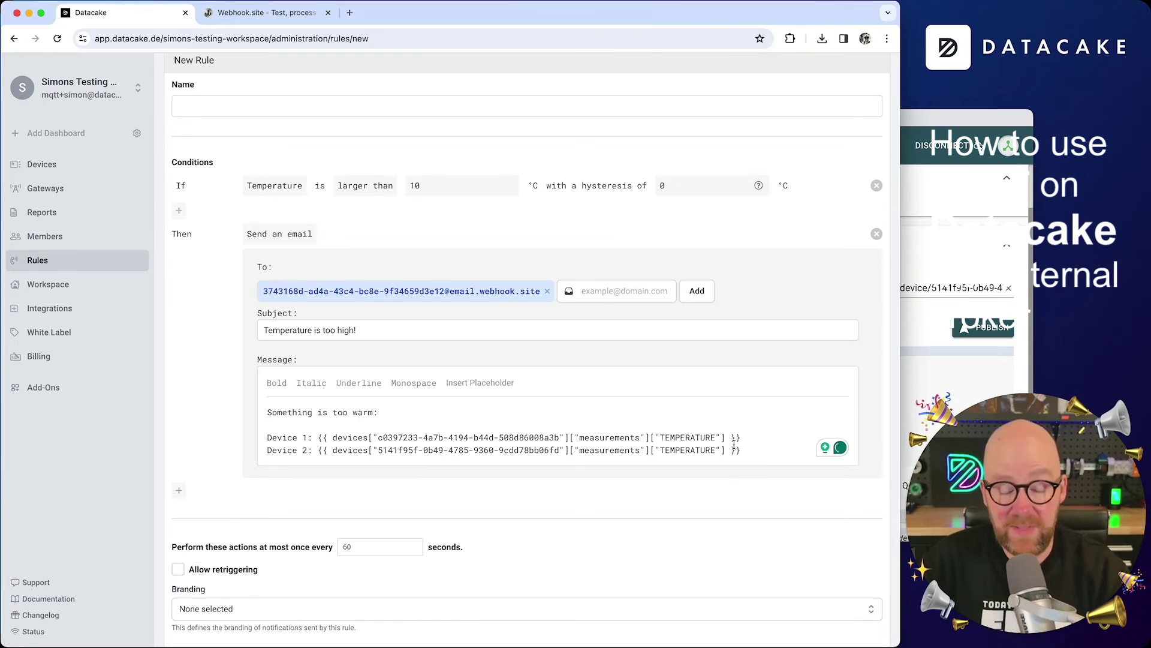
scroll(710, 550, down, 2)
Step: Name the rule Temperature Check Rule and create it
click(204, 617)
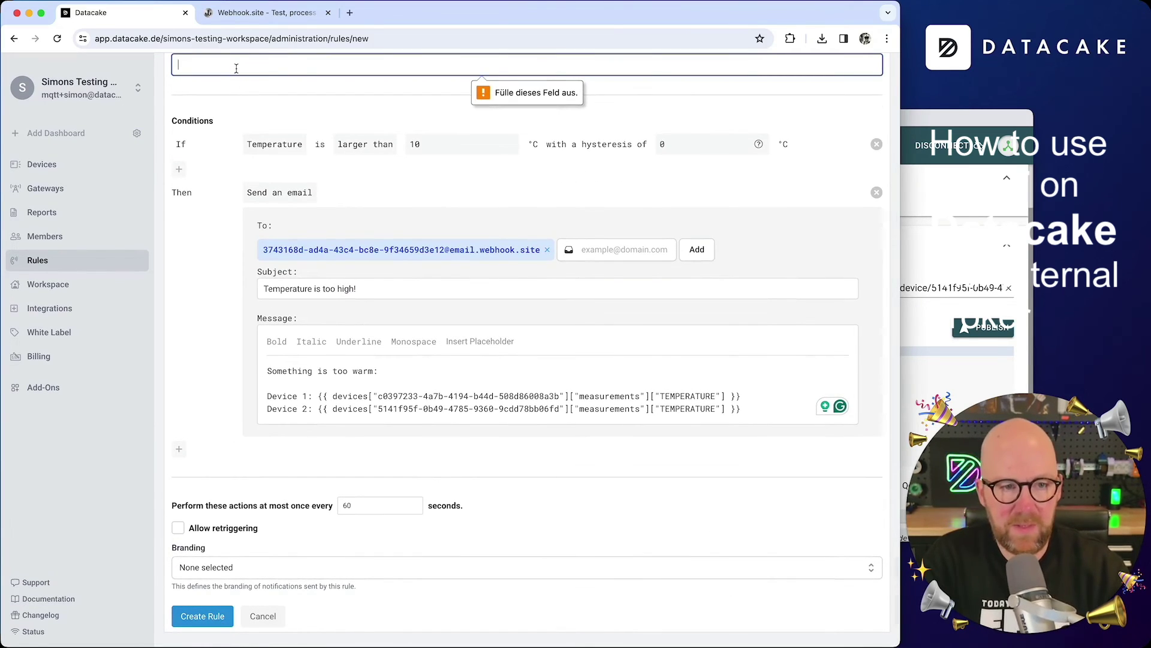
text(Temperature Check Rule)
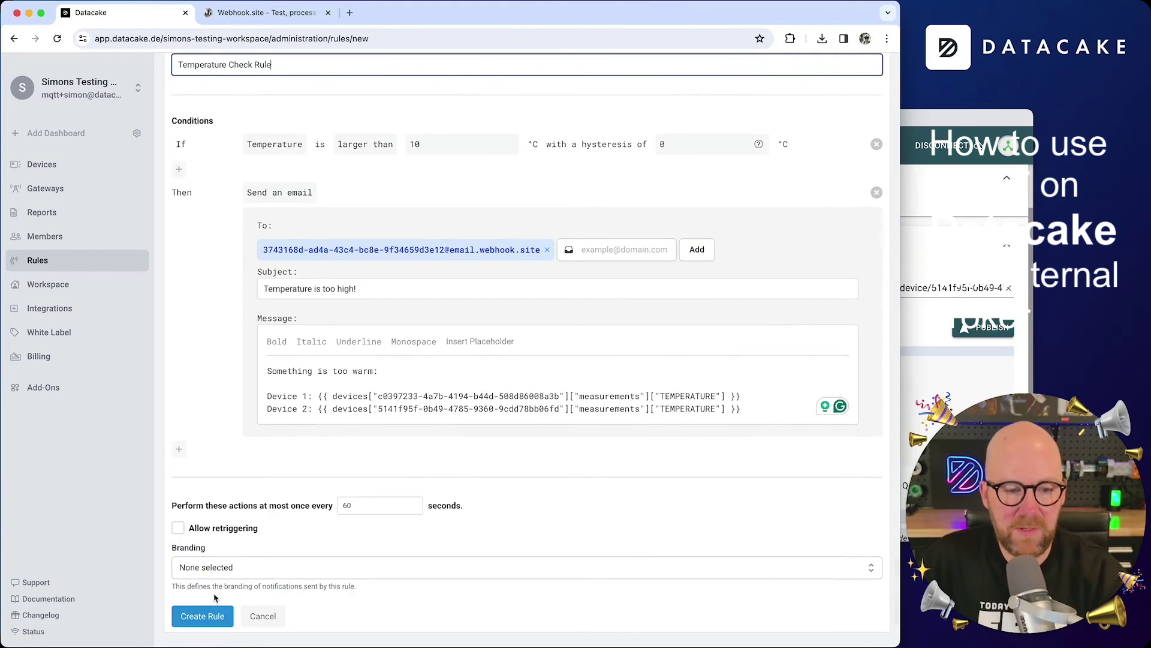
click(217, 615)
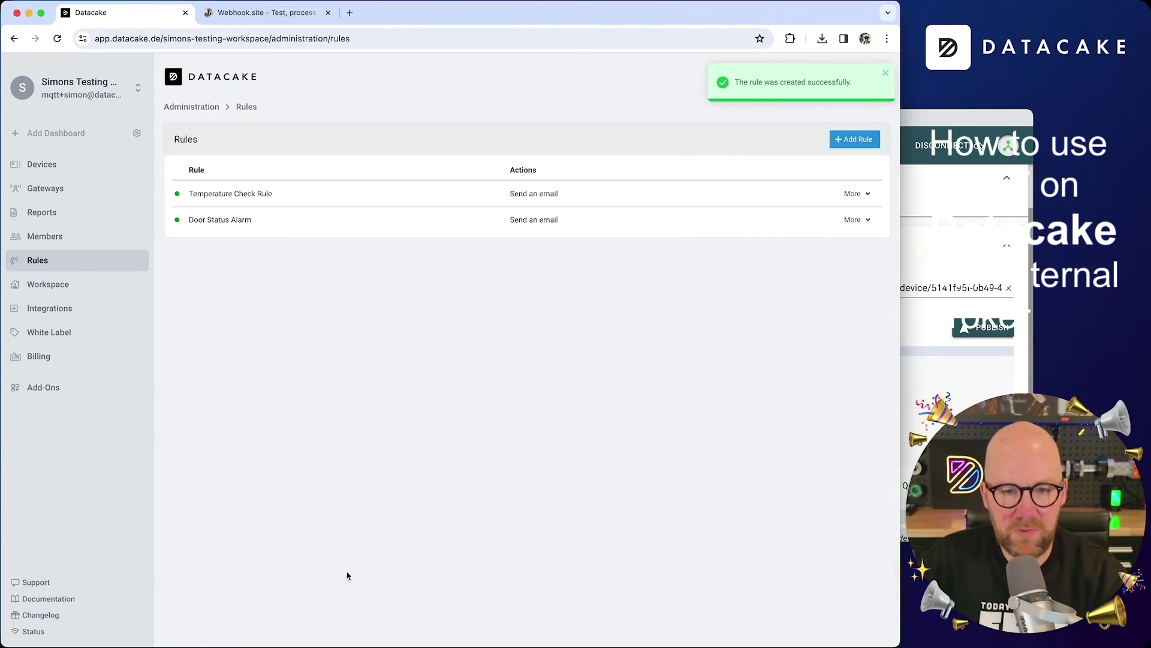
Step: Switch to the Webhook.site tab and edit MQTT Explorer's pending payload to 12.45
click(272, 13)
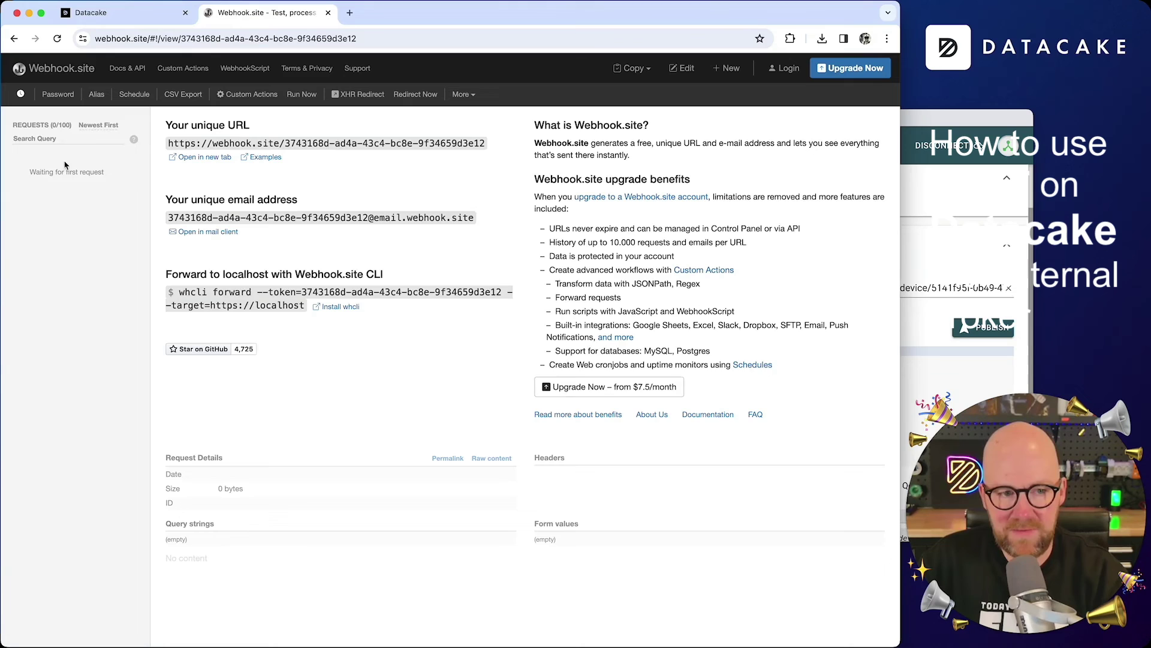
drag(971, 128, 864, 144)
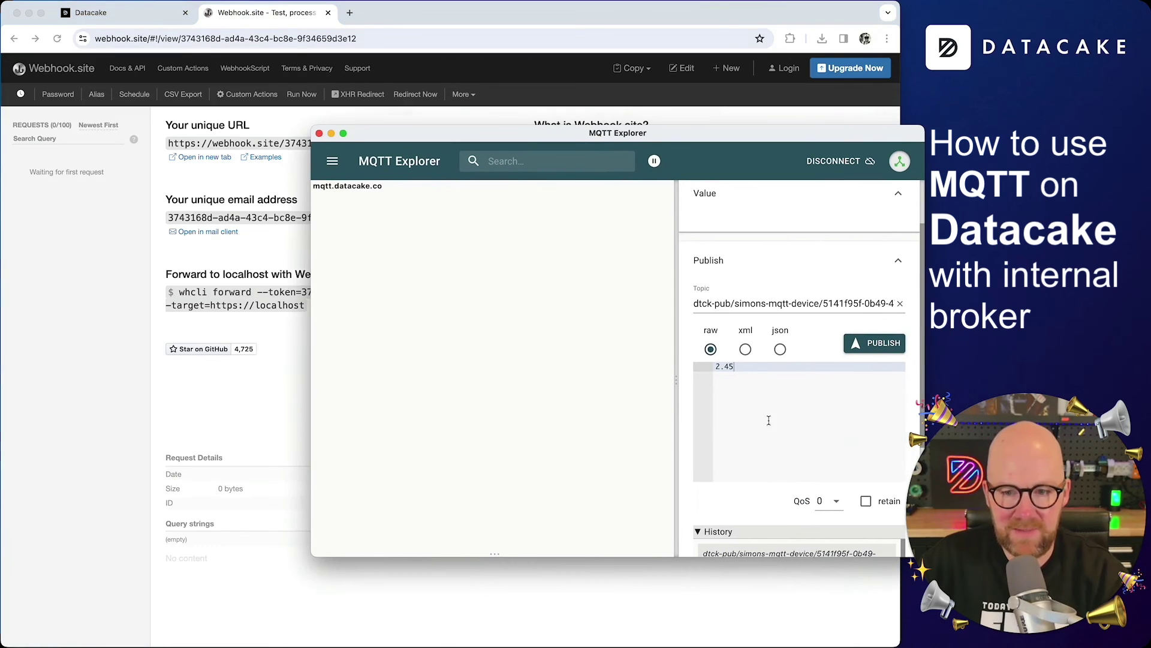
click(717, 367)
text(3)
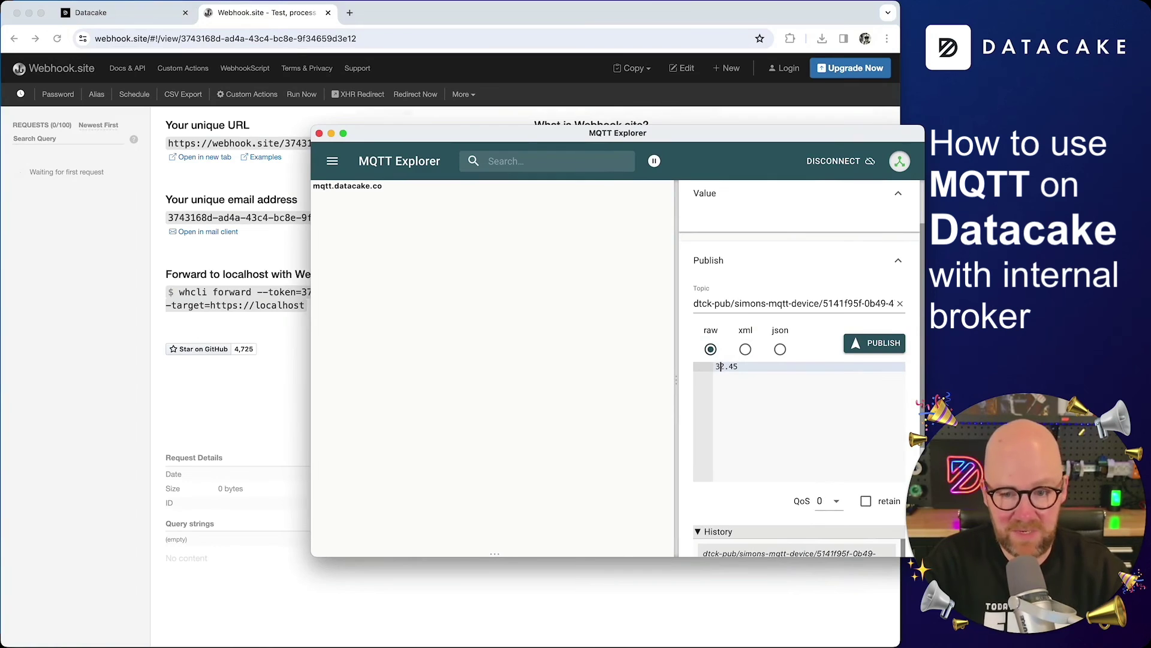
key(BackSpace)
text(1)
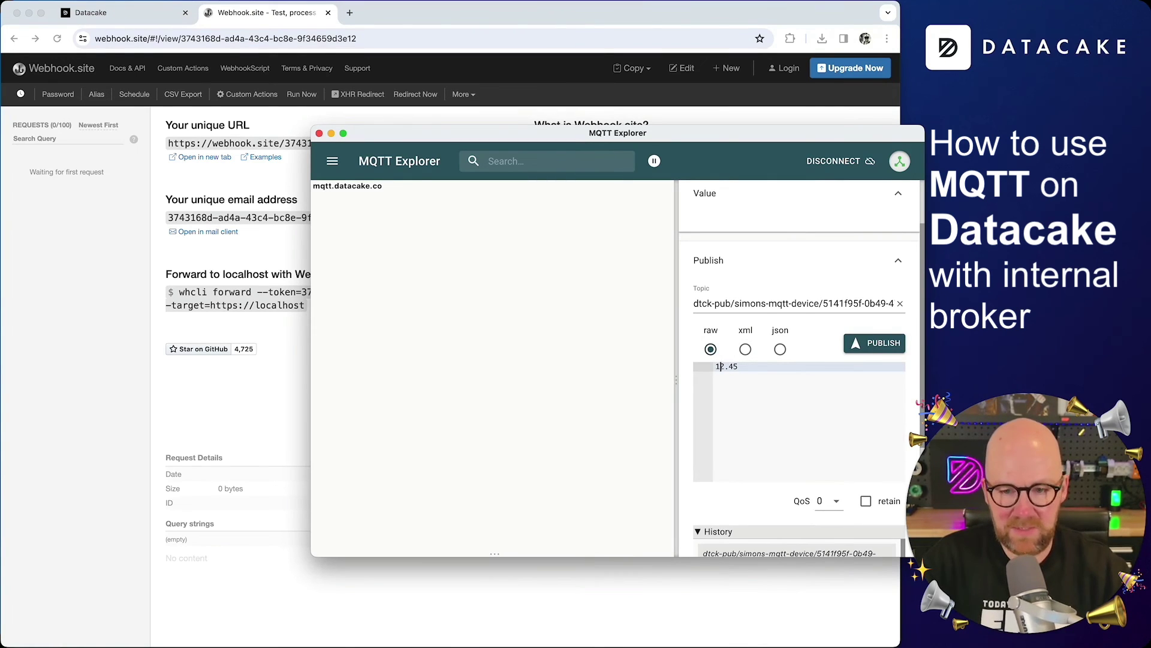
drag(792, 132, 796, 50)
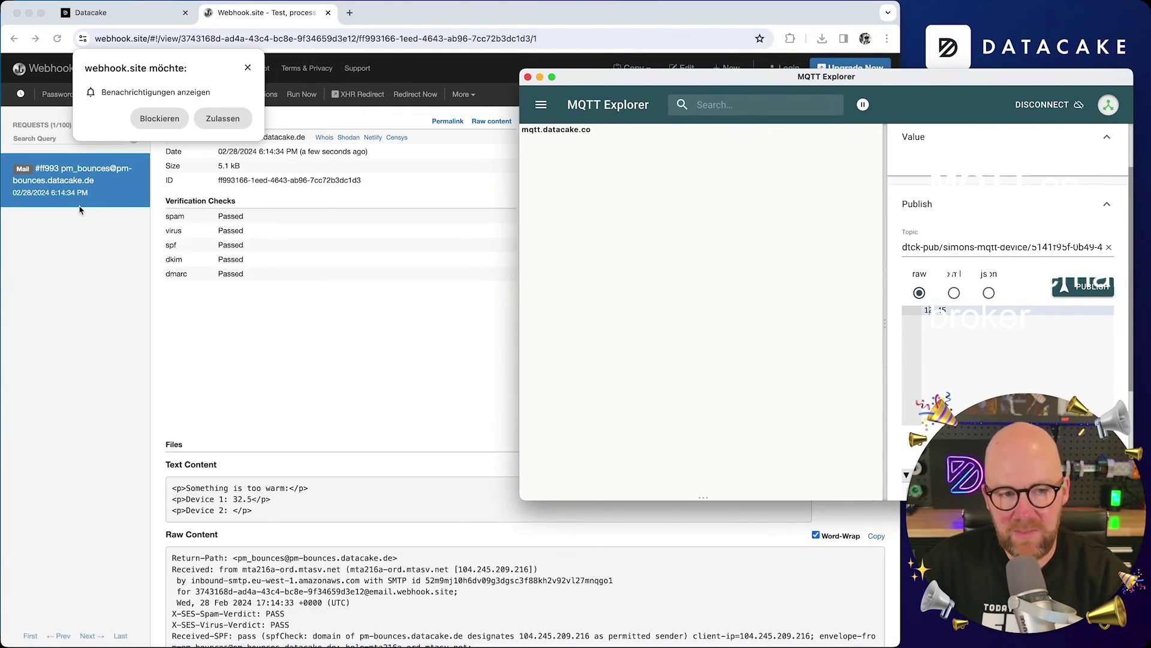
Step: Read the alert email showing Device 1 at 32.5, then return to Datacake's devices overview
click(94, 230)
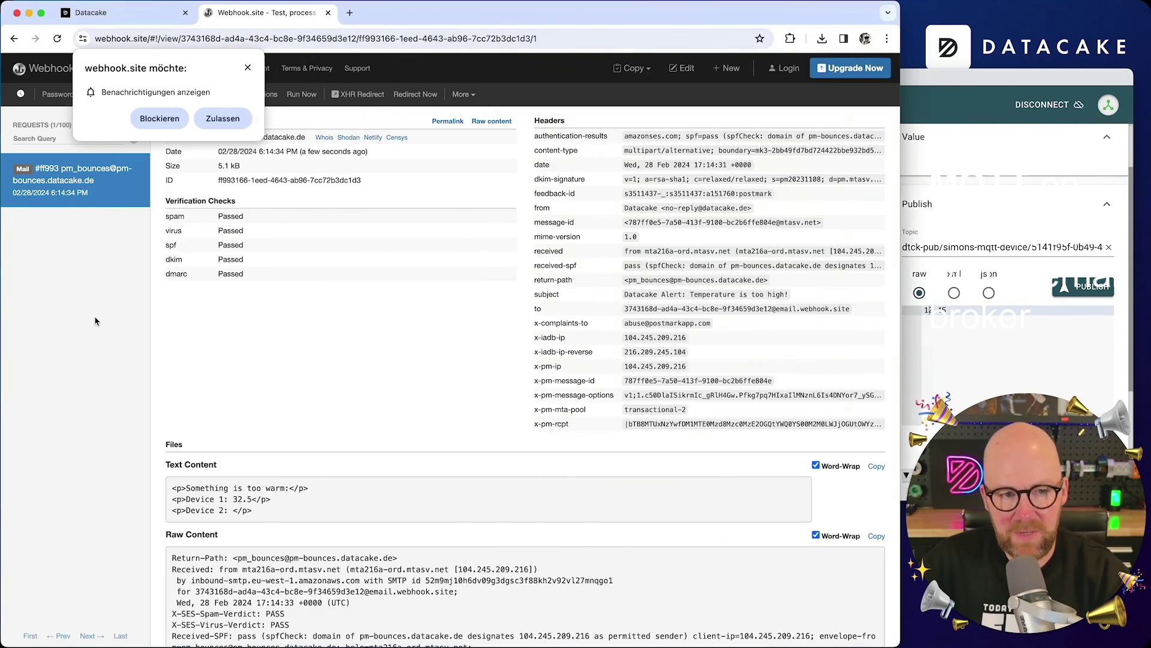
click(247, 70)
scroll(447, 501, down, 10)
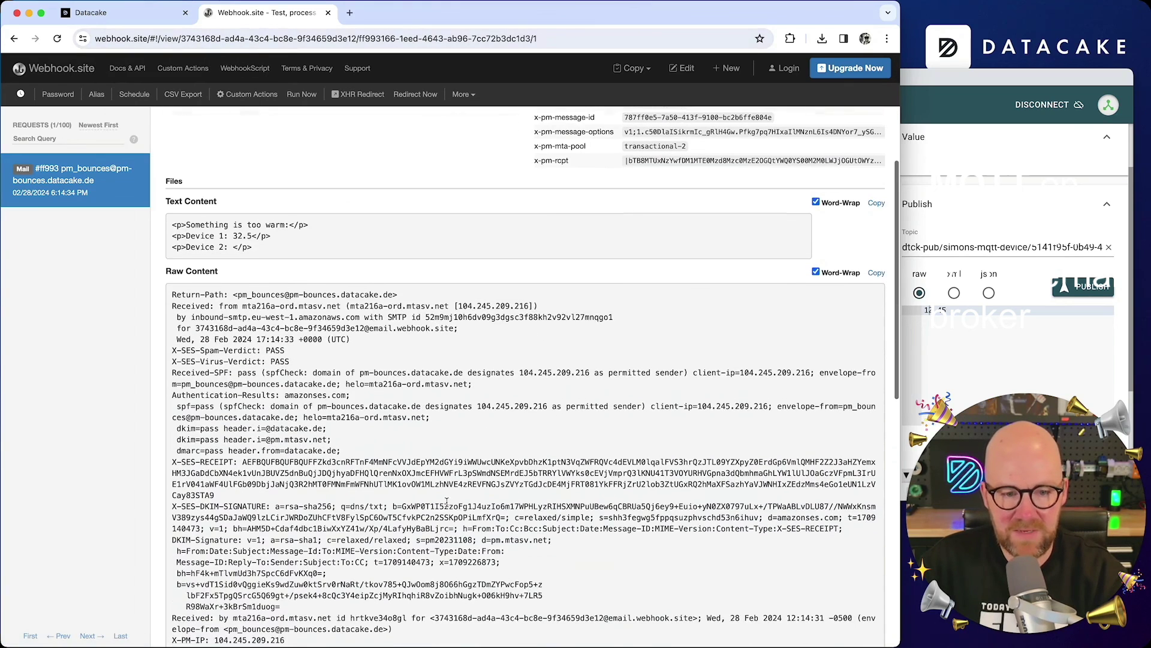
scroll(446, 500, down, 5)
key(ctrl+shift+Tab)
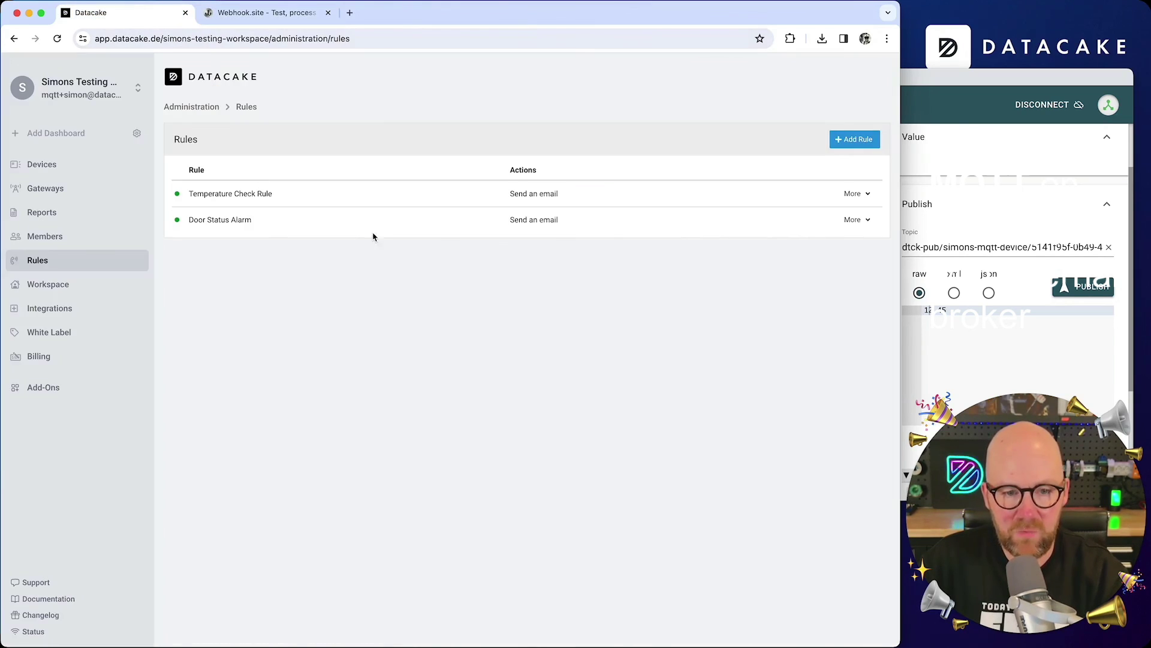
key(ctrl+Tab)
scroll(406, 314, up, 10)
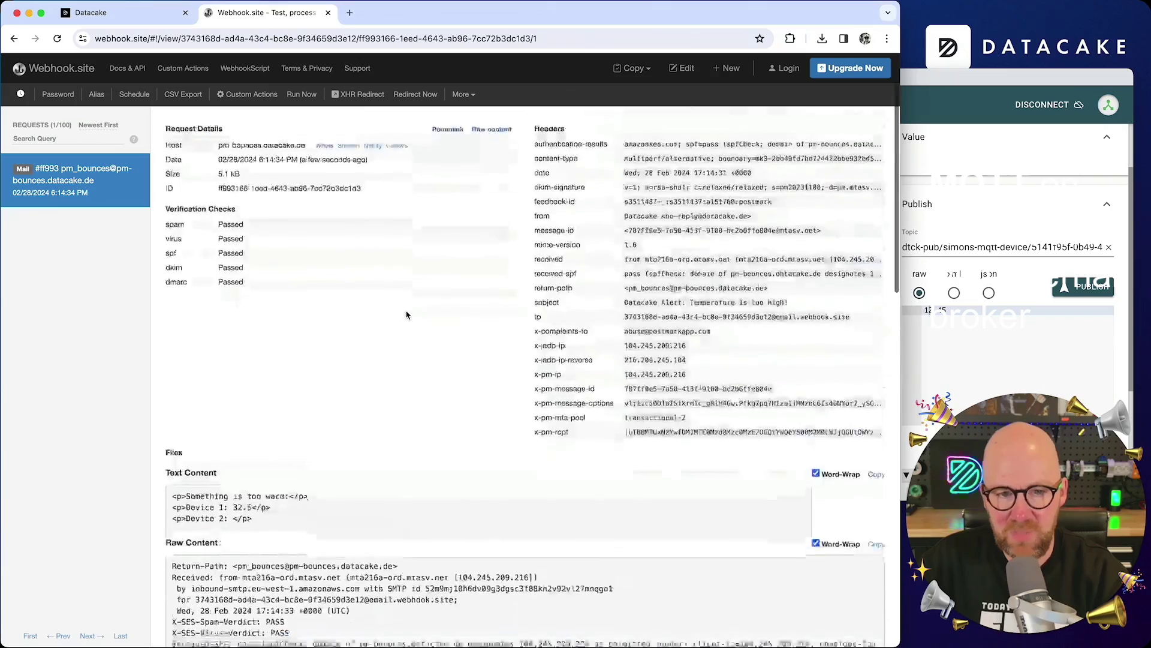
scroll(594, 393, down, 15)
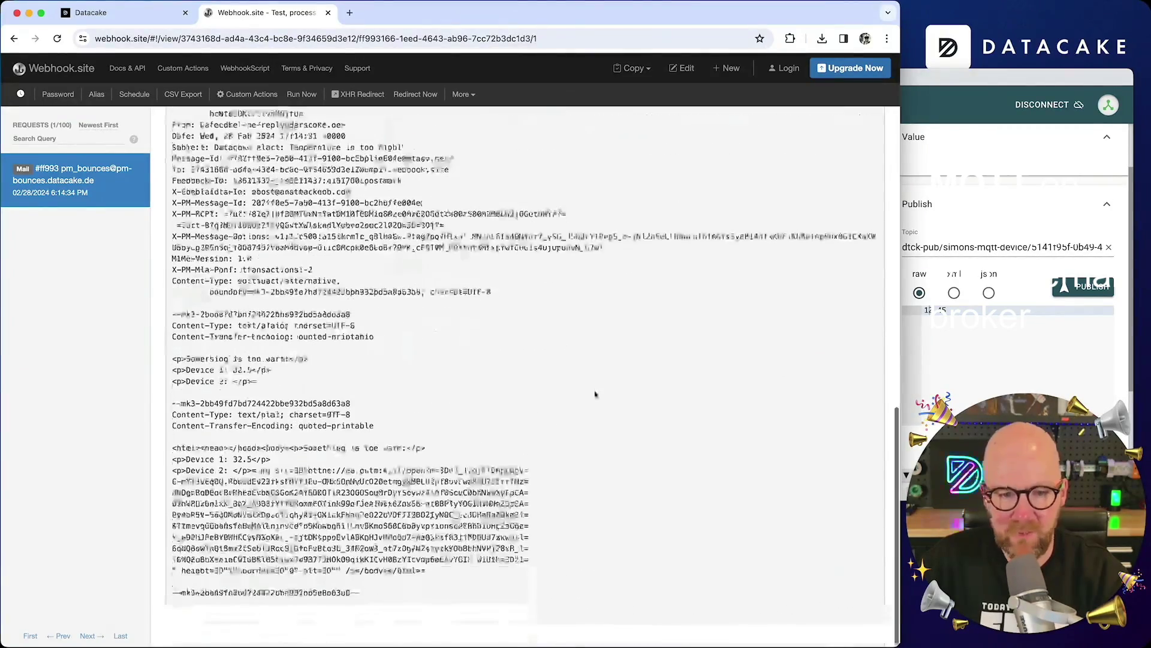
key(ctrl+shift+Tab)
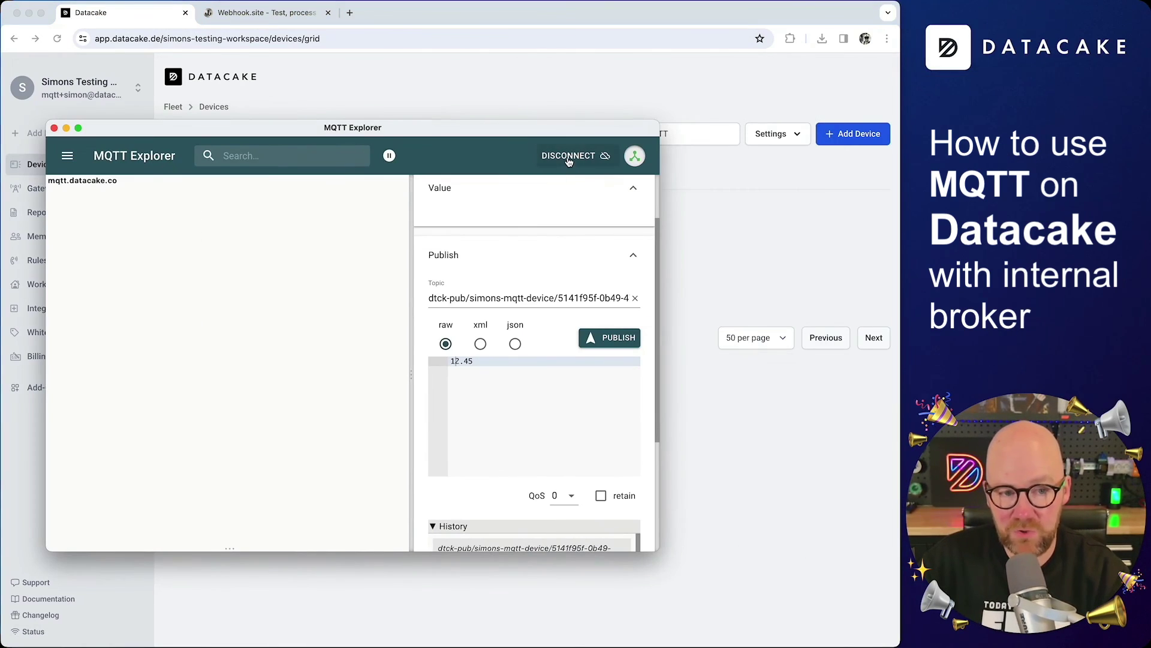
Step: Disconnect MQTT Explorer to show the mqtt.datacake.co connection settings
click(568, 158)
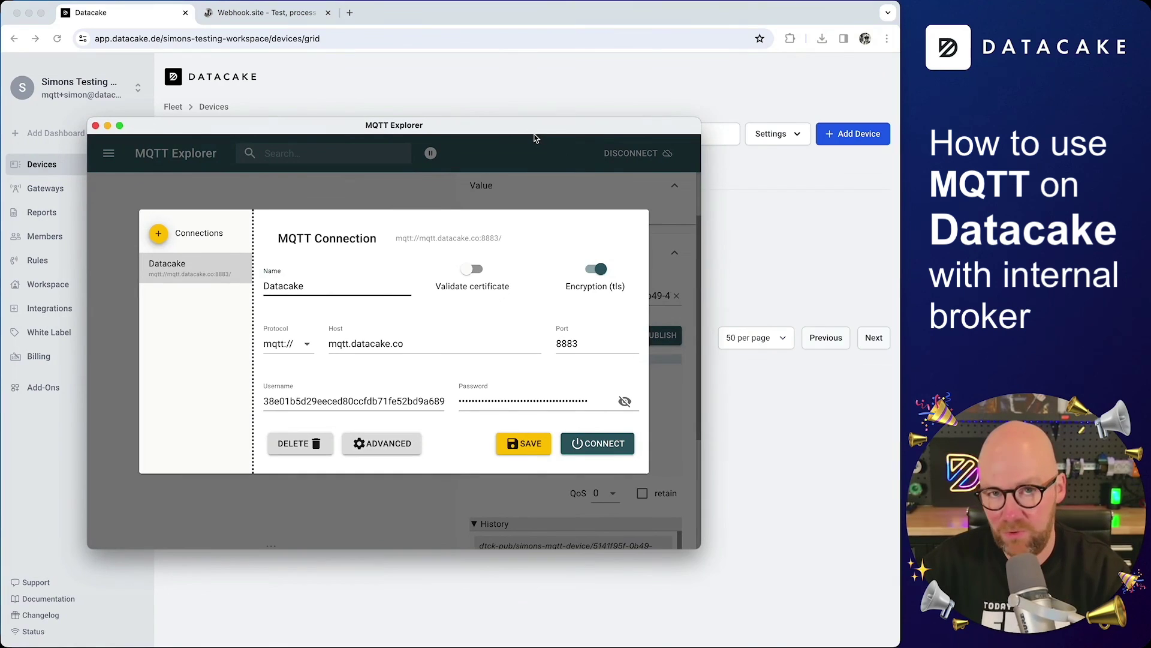
drag(535, 139, 580, 148)
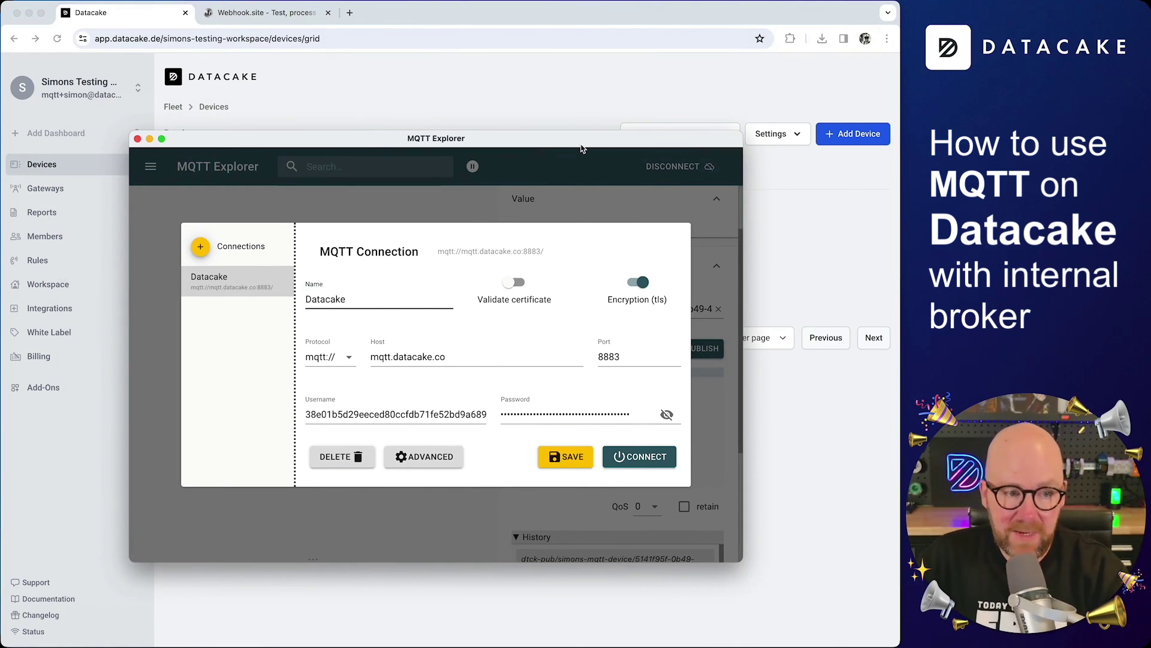